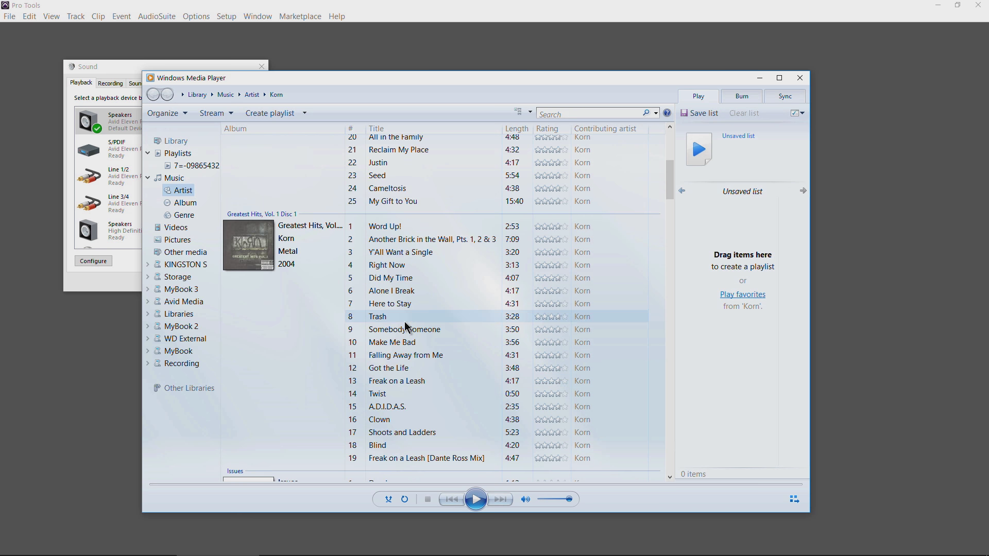
Step: Play the Korn track "Everything Falls Apart" in Windows Media Player and pause it
double_click(418, 325)
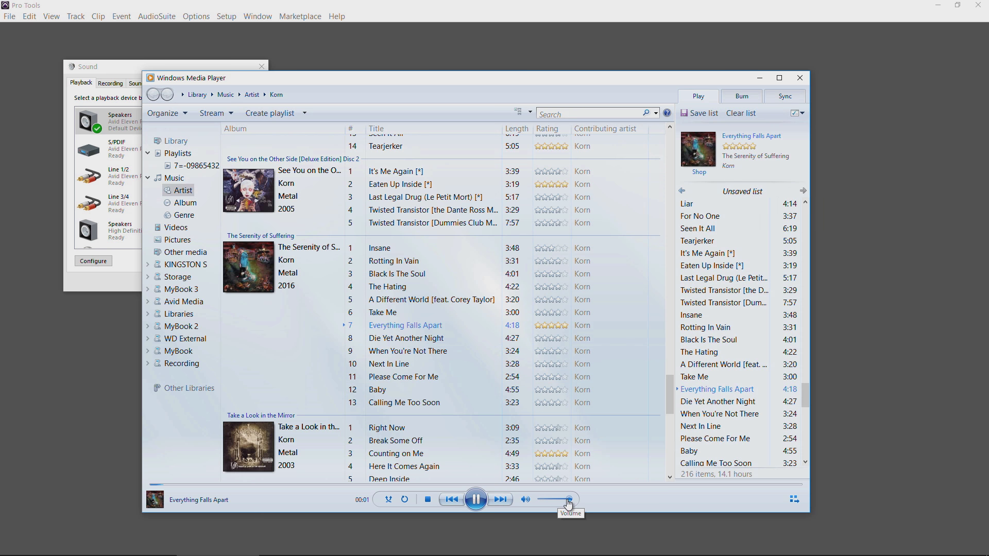
click(477, 501)
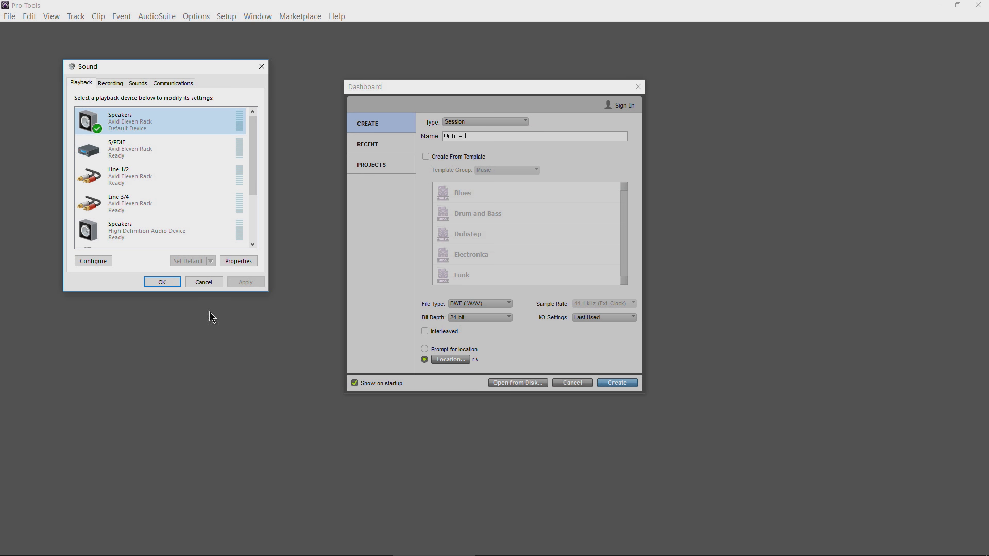
Step: Open the Eleven Rack Control Panel, check its sample rate, clock source and buffer settings, and close it
key(super)
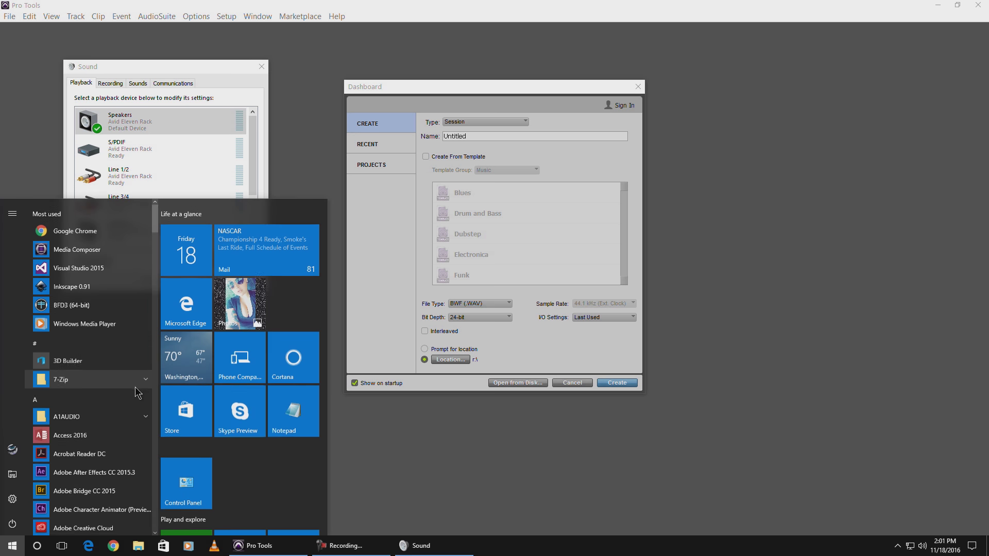
scroll(100, 437, down, 1)
scroll(100, 437, down, 8)
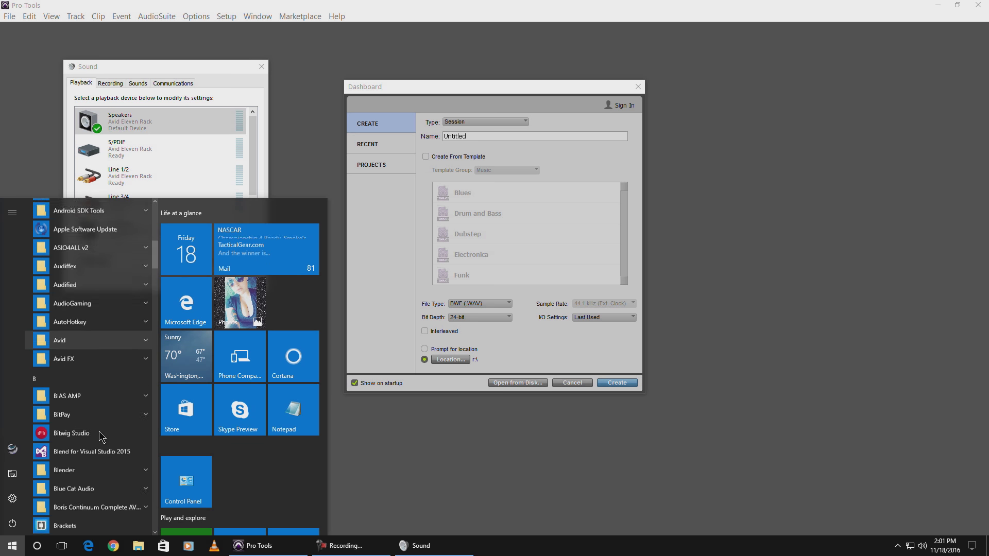
click(104, 396)
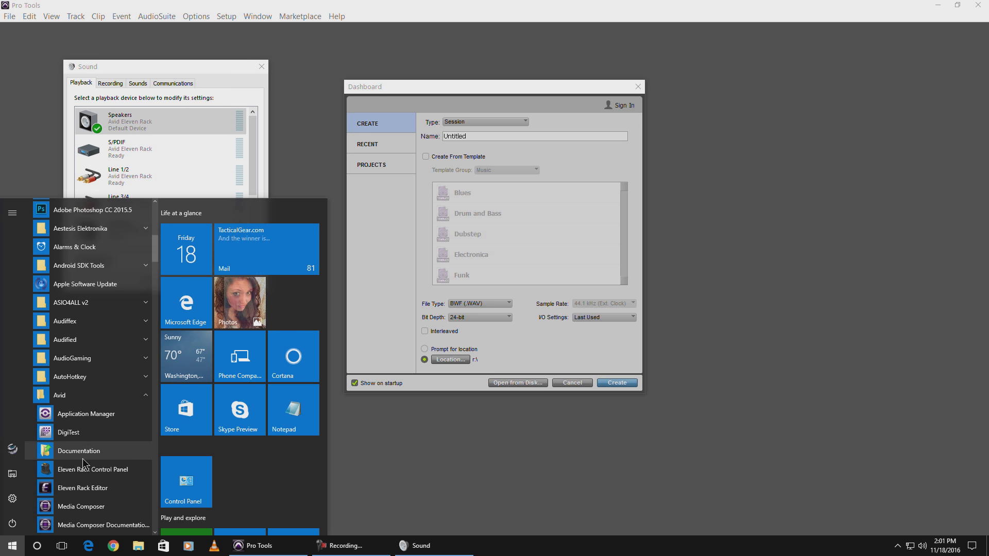
click(92, 470)
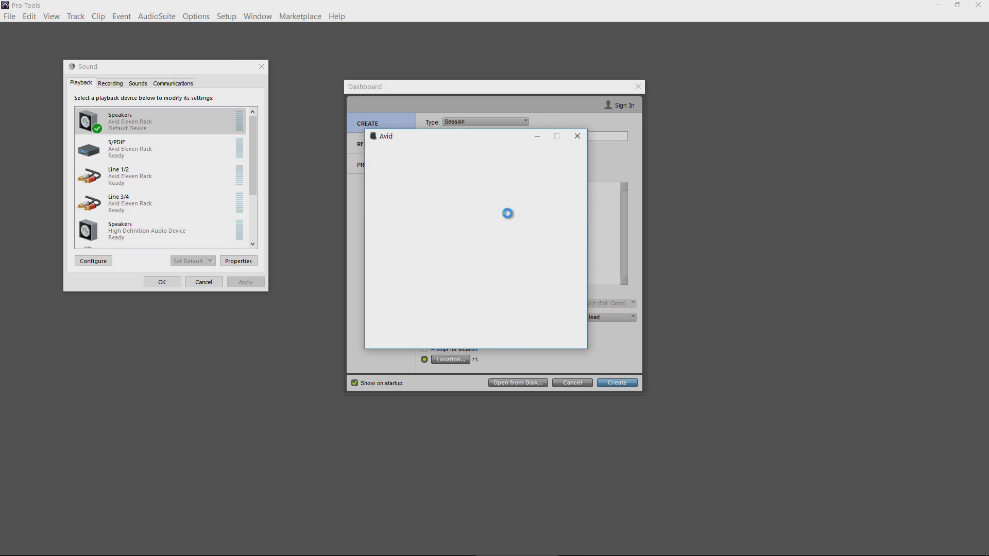
drag(460, 143, 371, 153)
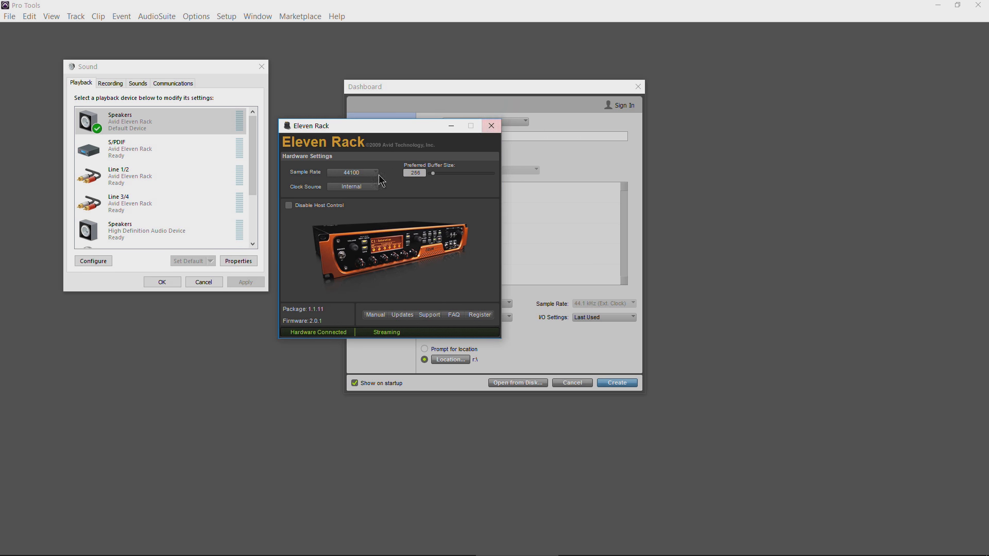
click(492, 126)
Step: Try switching exclusive control off and back on in the Avid Eleven Rack speakers' advanced properties, and cancel the dialog
right_click(140, 124)
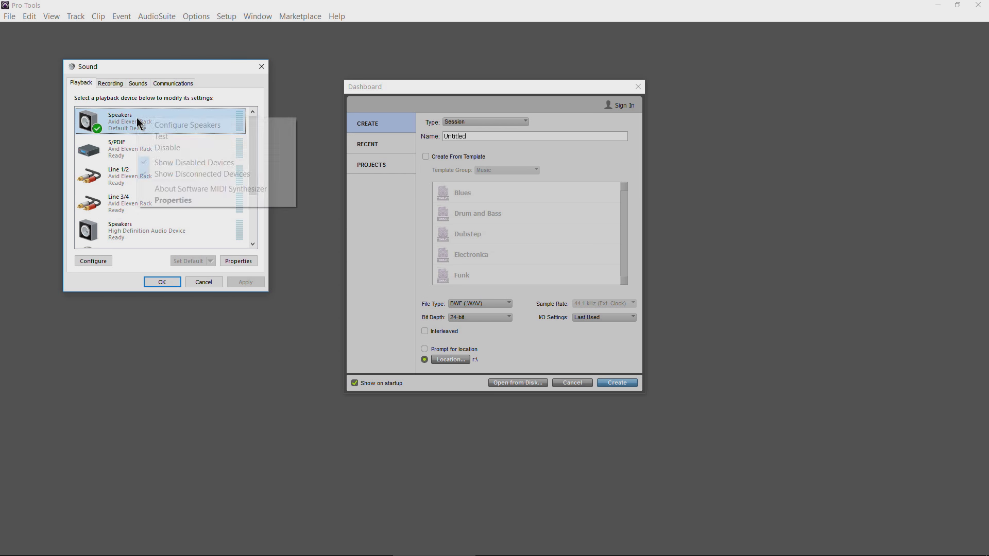
click(193, 201)
click(152, 123)
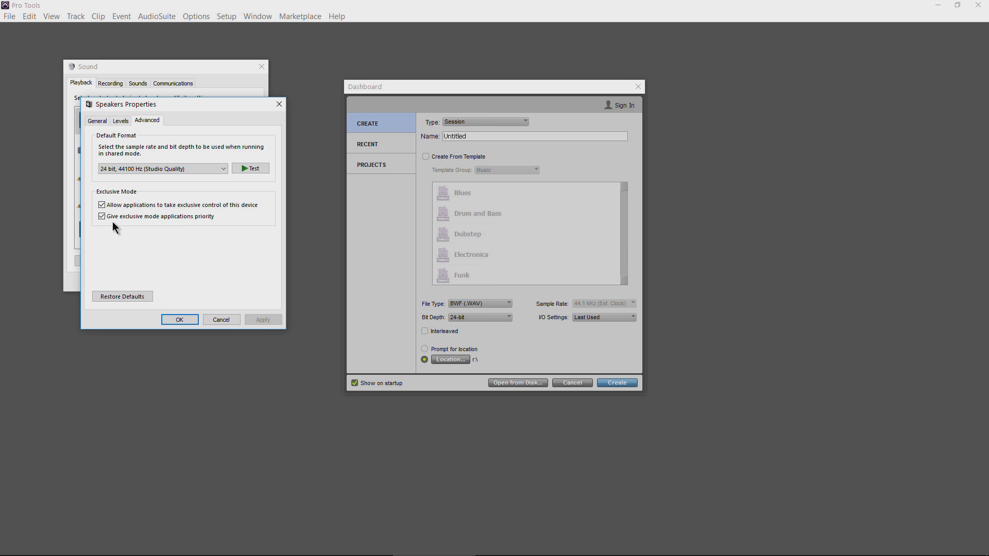
click(103, 205)
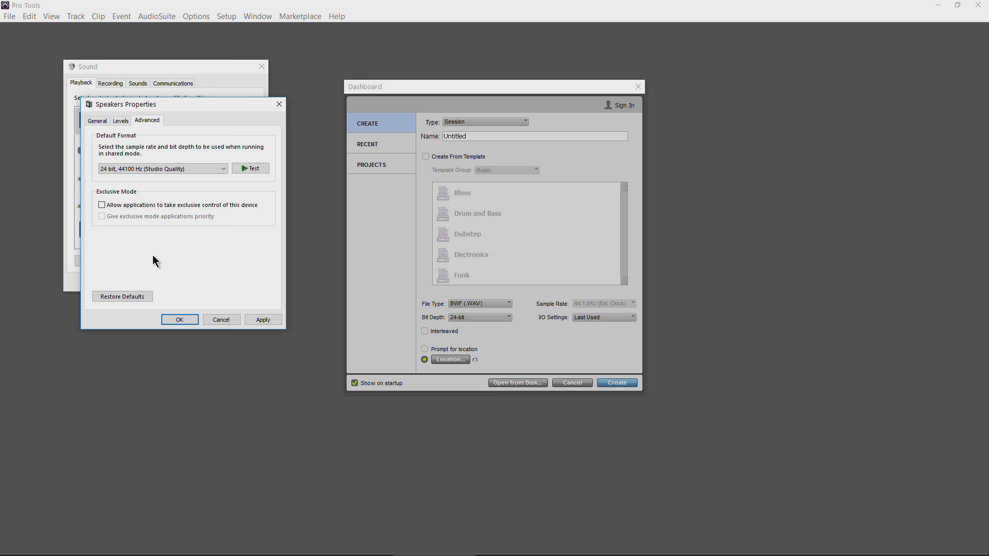
click(103, 205)
click(103, 217)
click(216, 322)
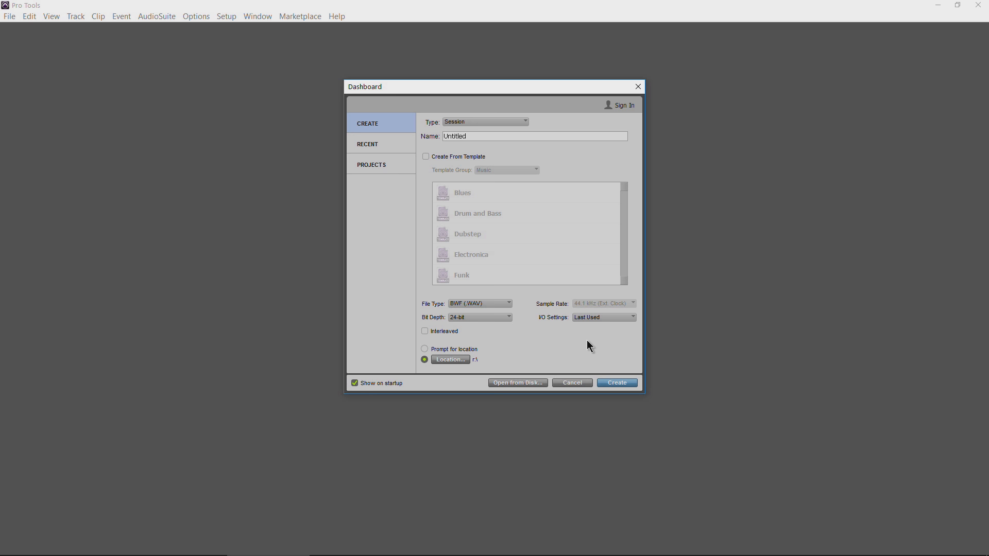
Step: Cancel the Pro Tools Dashboard without creating a session and briefly view the Windows volume control's options on the desktop
click(572, 383)
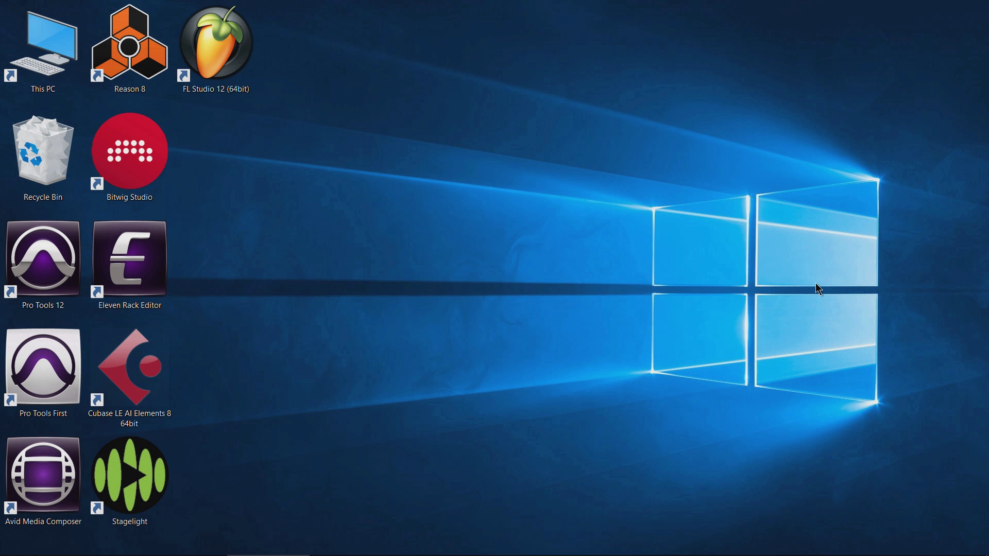
mouse_move(893, 551)
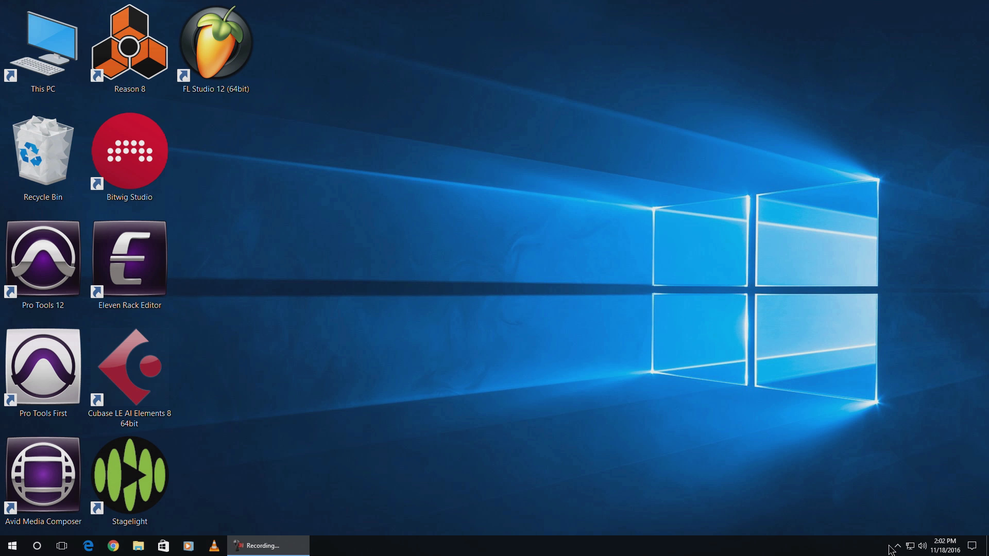
right_click(923, 546)
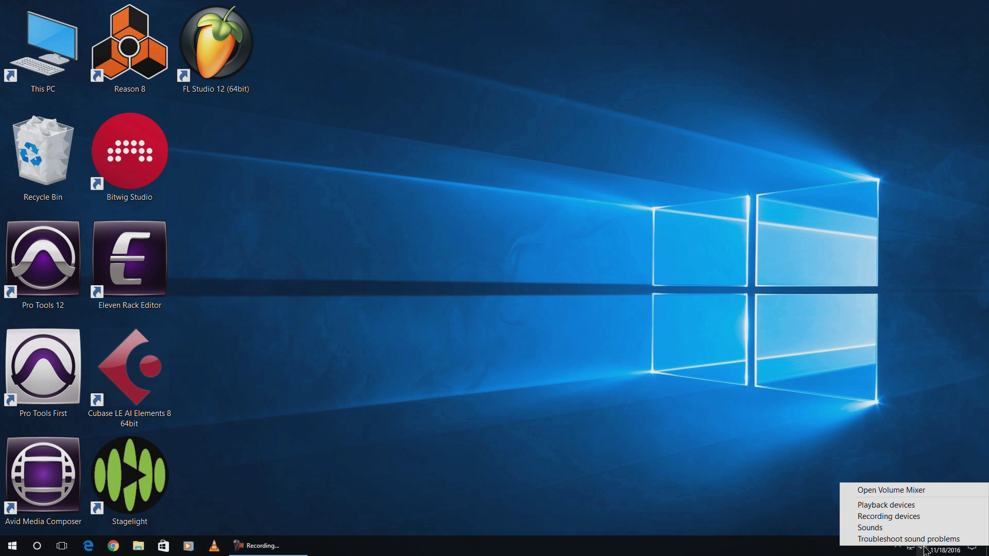
click(822, 391)
Step: Open the Sound settings through Control Panel and close both windows
key(super)
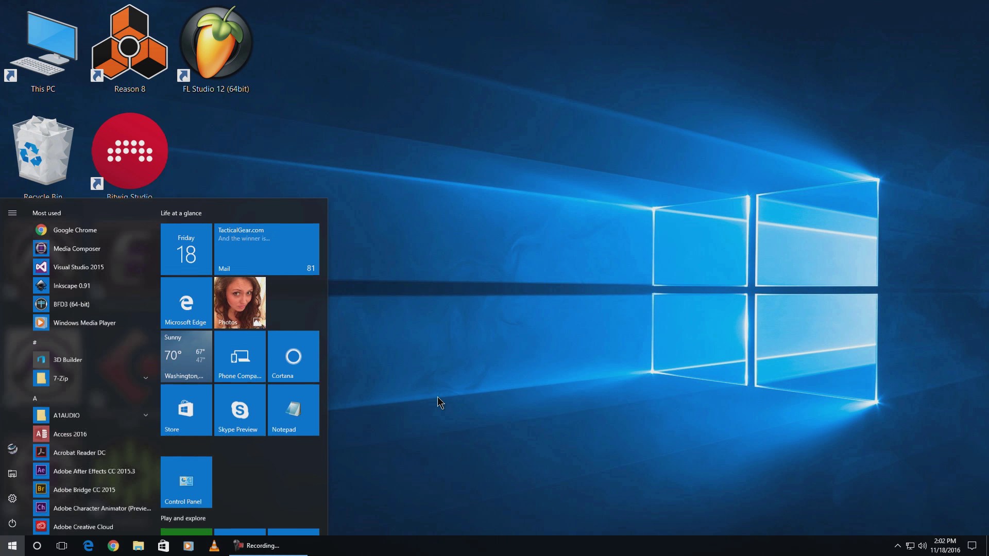
scroll(131, 342, down, 1)
scroll(189, 446, down, 2)
click(473, 344)
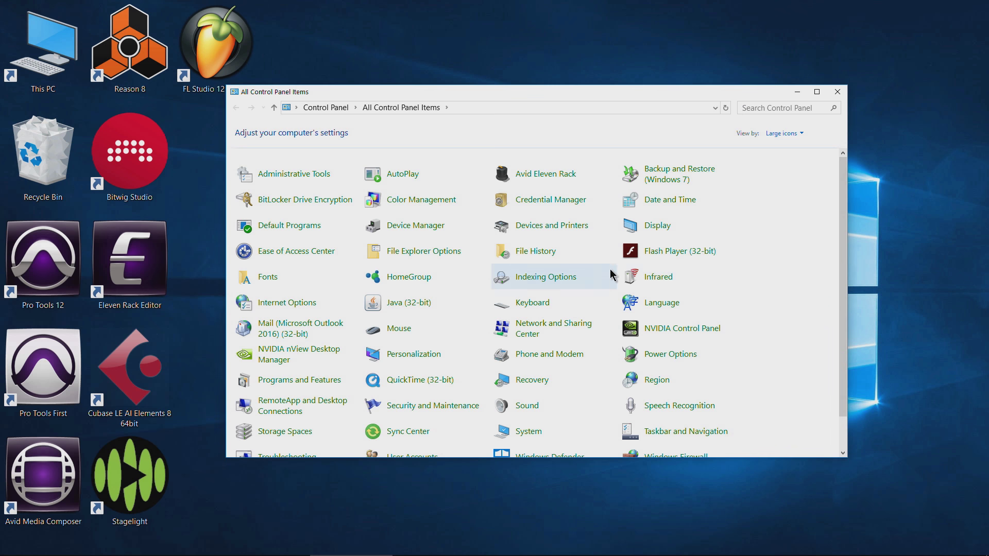
scroll(476, 296, down, 1)
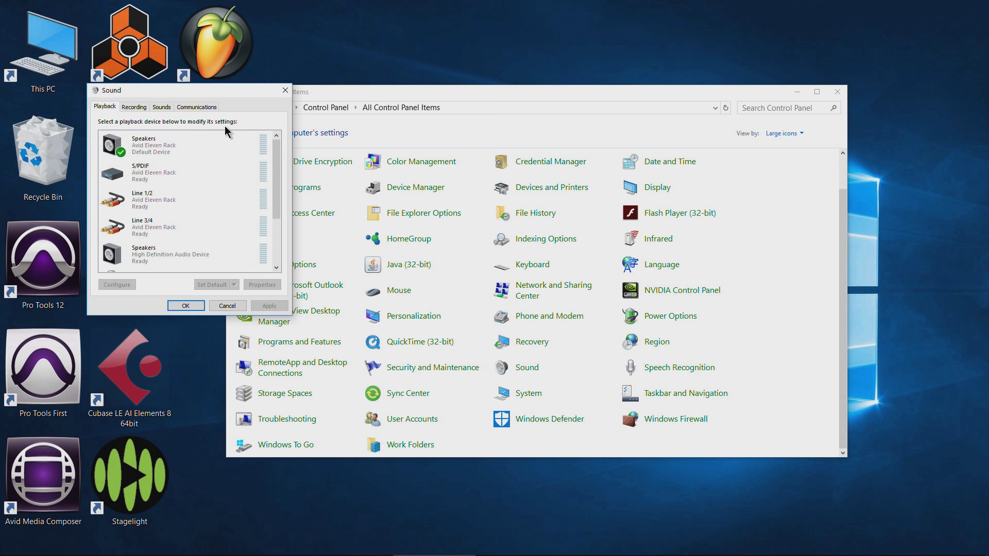
click(287, 92)
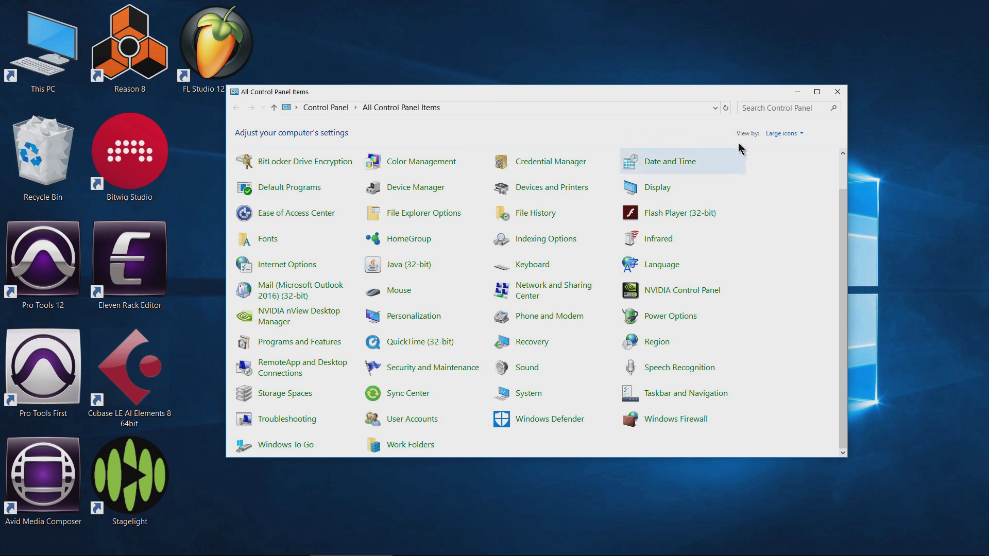
click(837, 92)
Step: Open the Windows playback devices list, move its window clear of the desktop shortcuts and look through the available devices
mouse_move(916, 546)
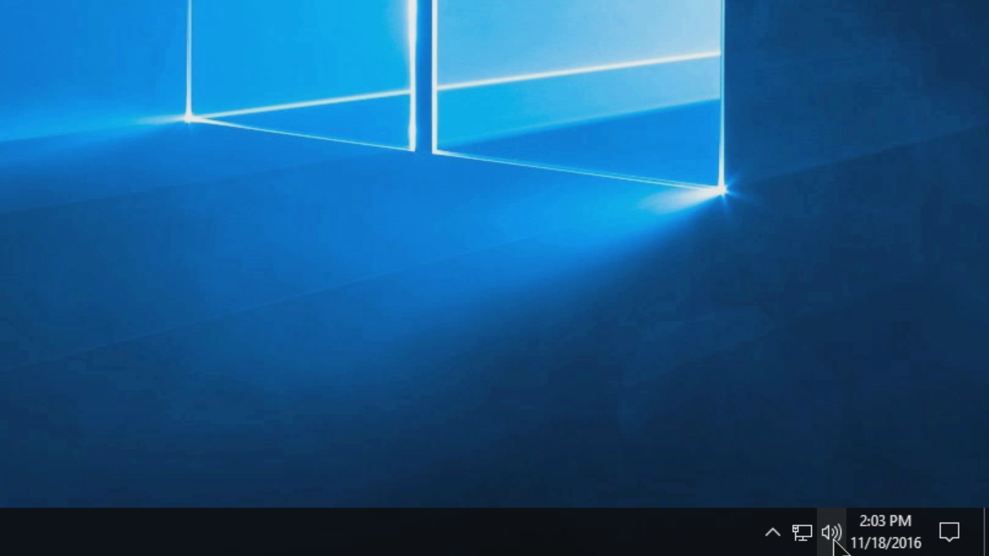
right_click(922, 546)
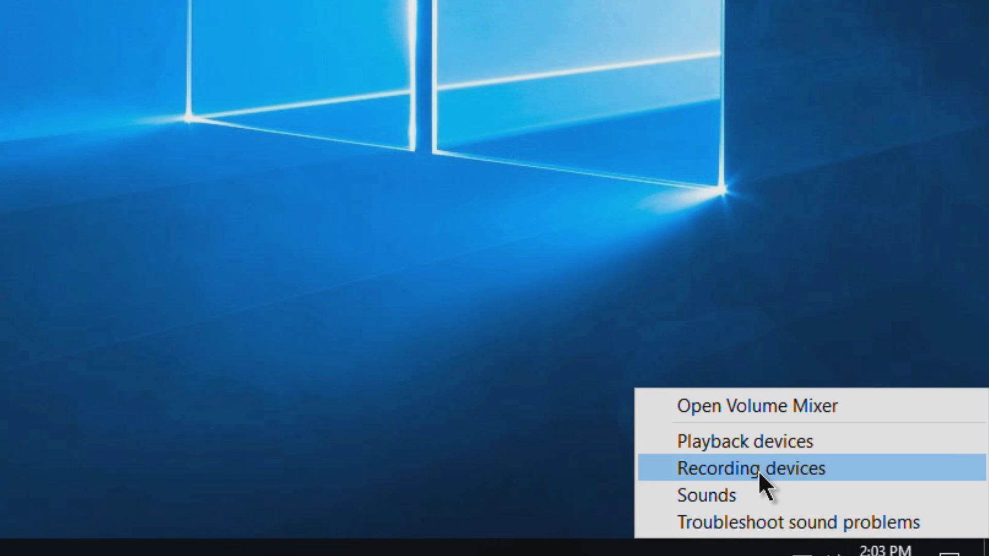
click(803, 447)
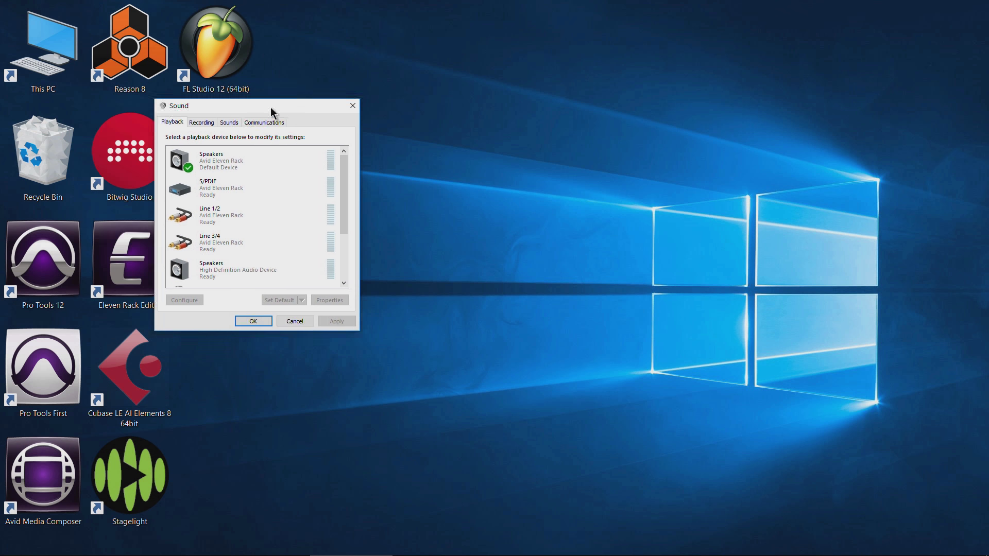
drag(270, 107, 454, 101)
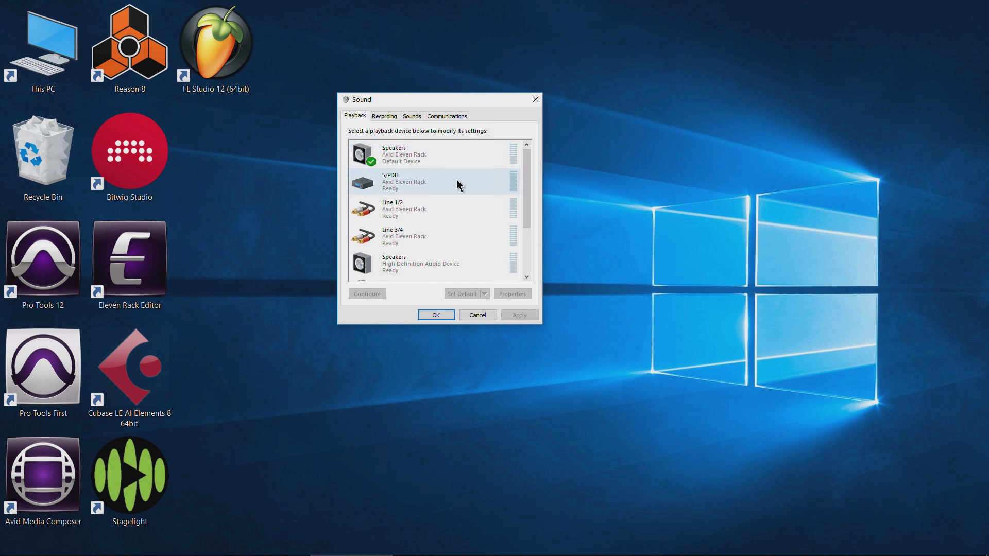
scroll(454, 196, down, 2)
scroll(453, 195, up, 2)
Step: Set the Windows volume of the Avid Eleven Rack speakers to 84
mouse_move(922, 554)
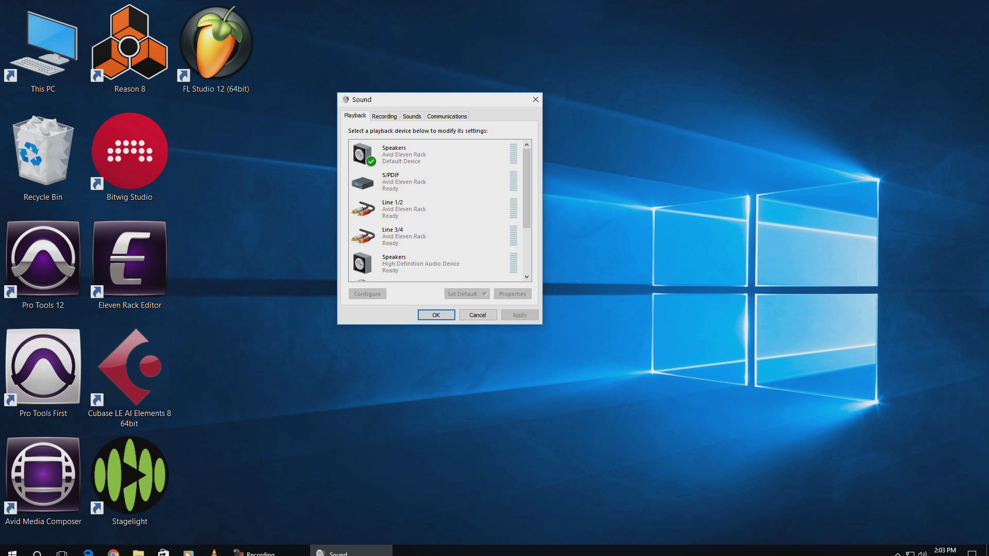
click(923, 552)
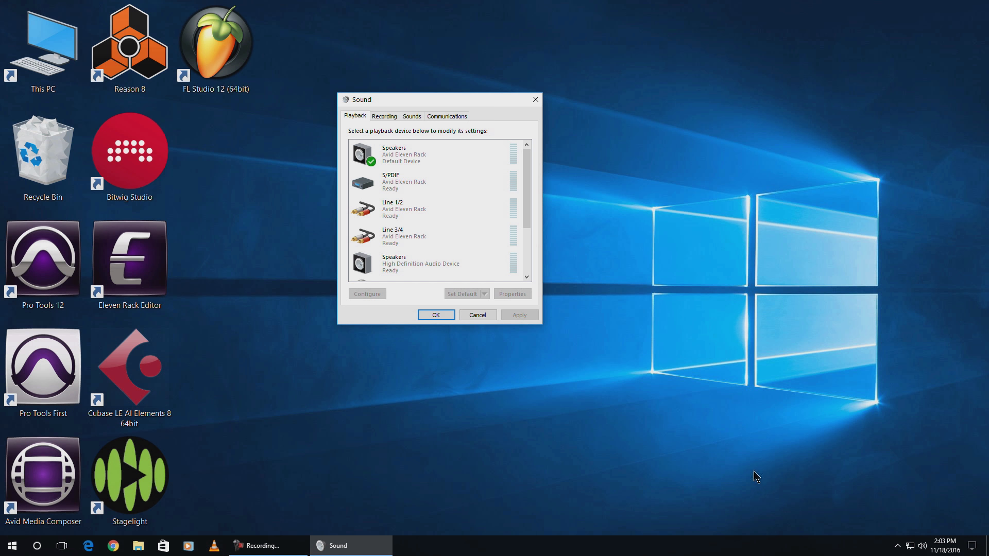
click(923, 547)
mouse_move(927, 523)
mouse_down()
mouse_move(948, 522)
mouse_move(938, 528)
mouse_up()
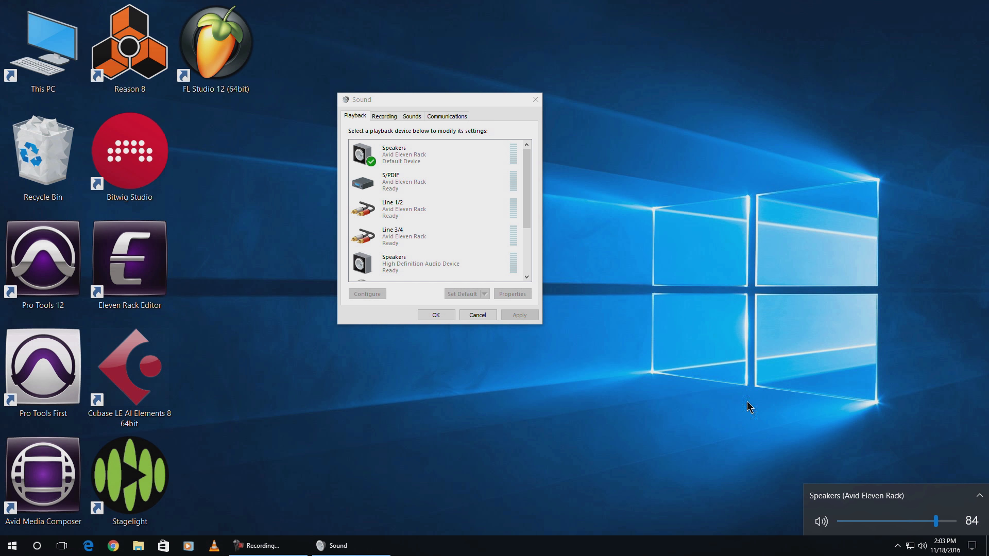
click(626, 404)
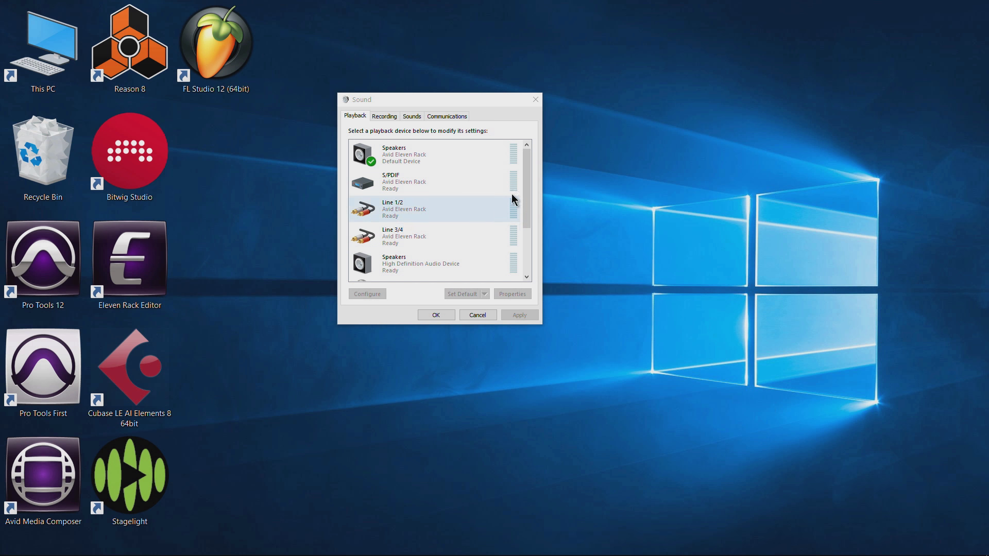
Step: Review the default format choices in the Avid Eleven Rack speakers' advanced properties and leave without applying changes
click(530, 164)
mouse_move(529, 164)
mouse_down()
mouse_move(527, 200)
mouse_move(523, 152)
mouse_up()
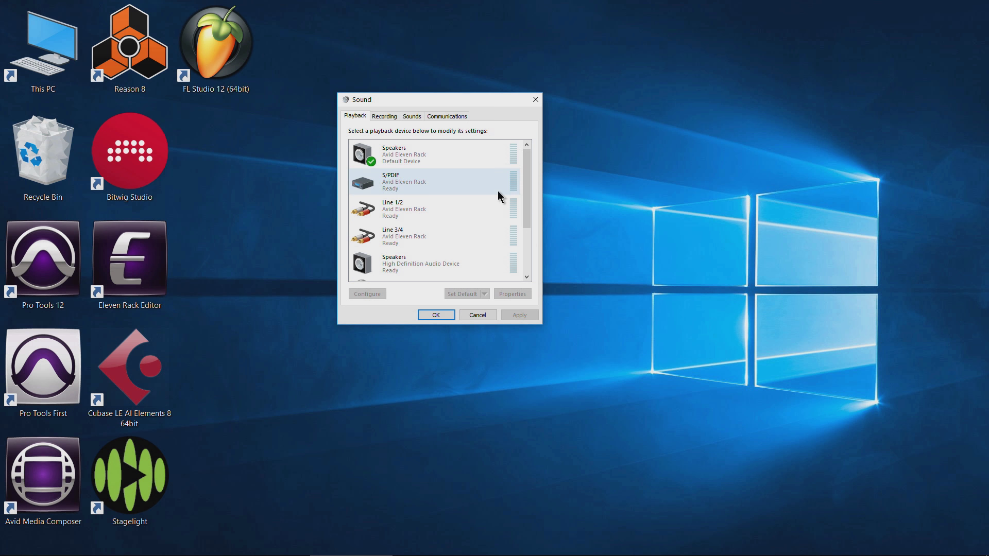
click(432, 155)
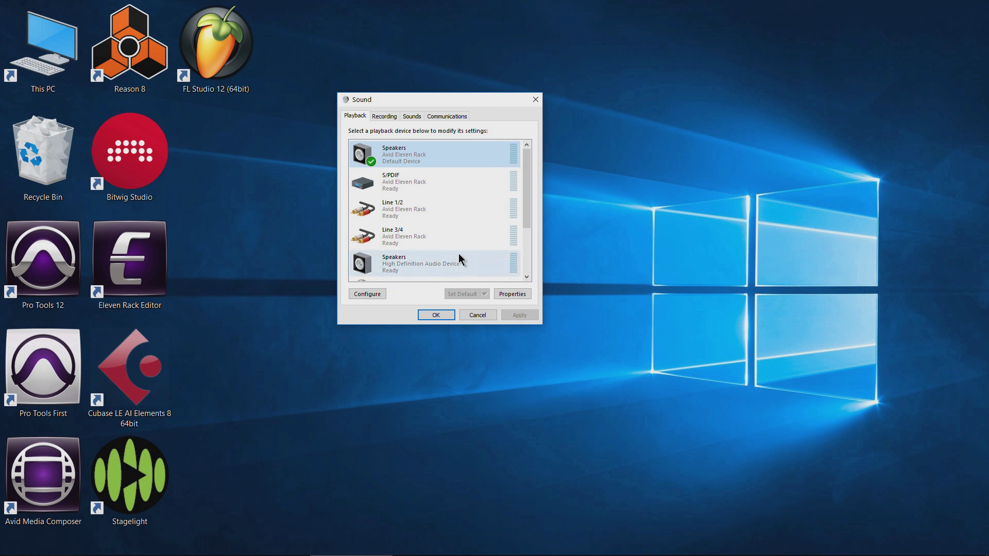
click(512, 294)
click(421, 154)
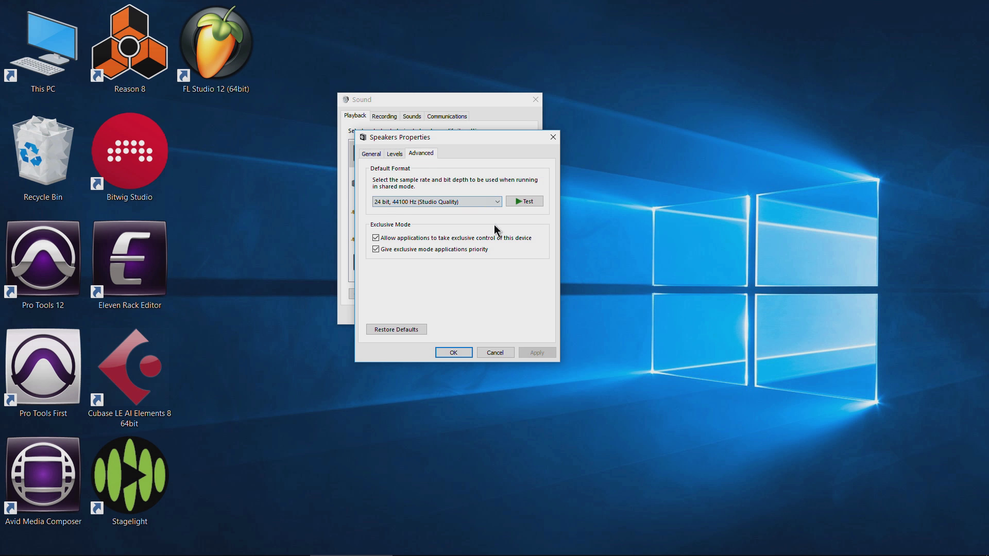
click(490, 202)
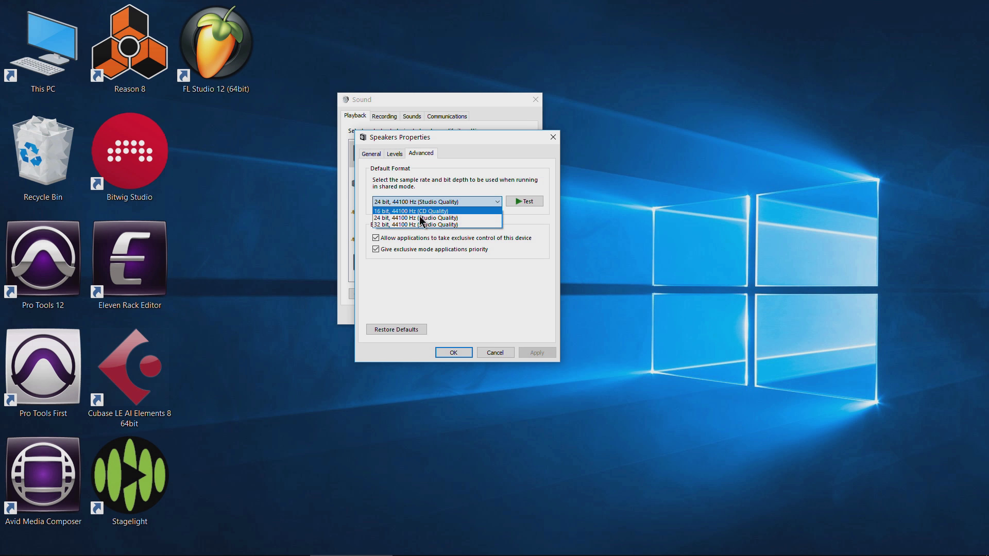
click(499, 352)
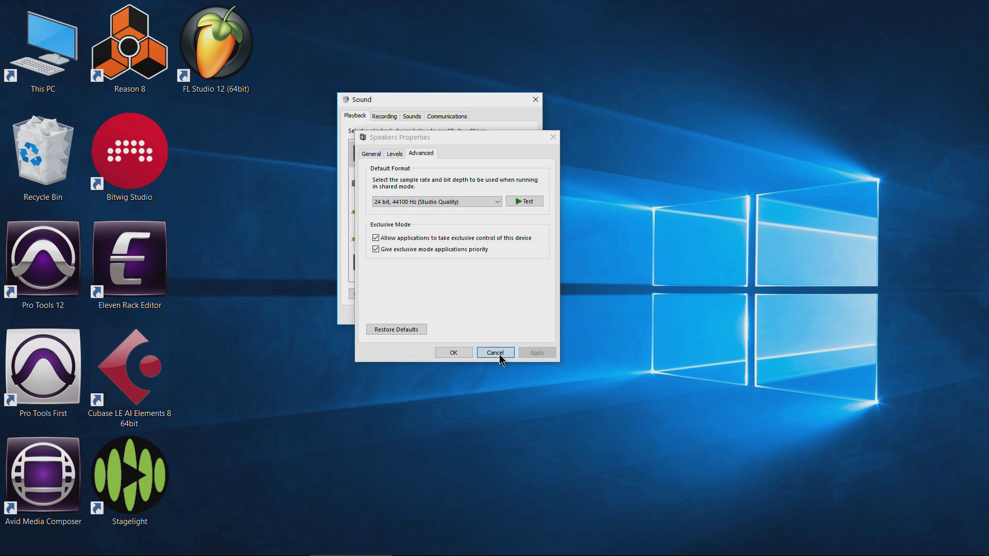
click(499, 354)
Step: Launch the Eleven Rack Control Panel from the Avid program folder
key(super)
scroll(66, 375, down, 5)
scroll(67, 377, down, 6)
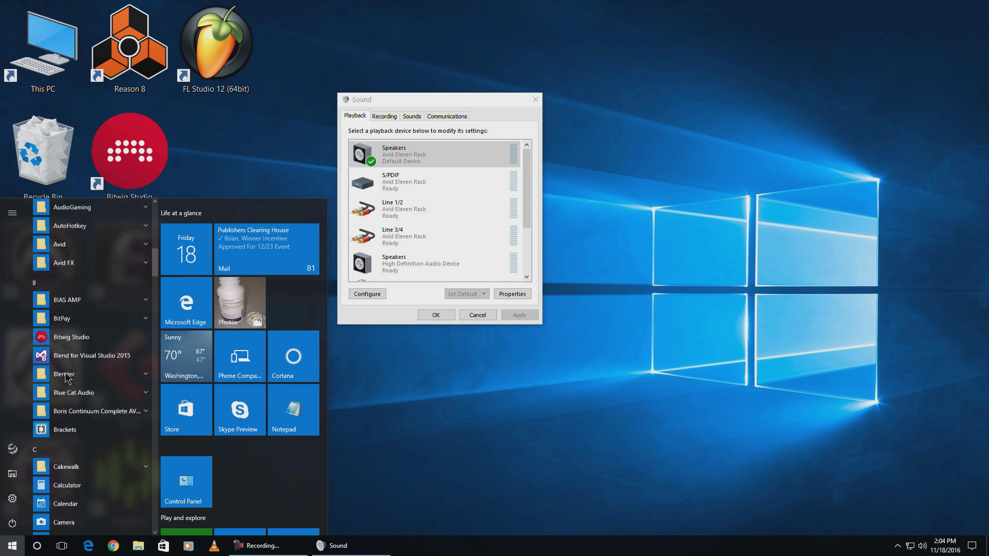
scroll(66, 377, up, 3)
click(103, 394)
scroll(104, 402, down, 3)
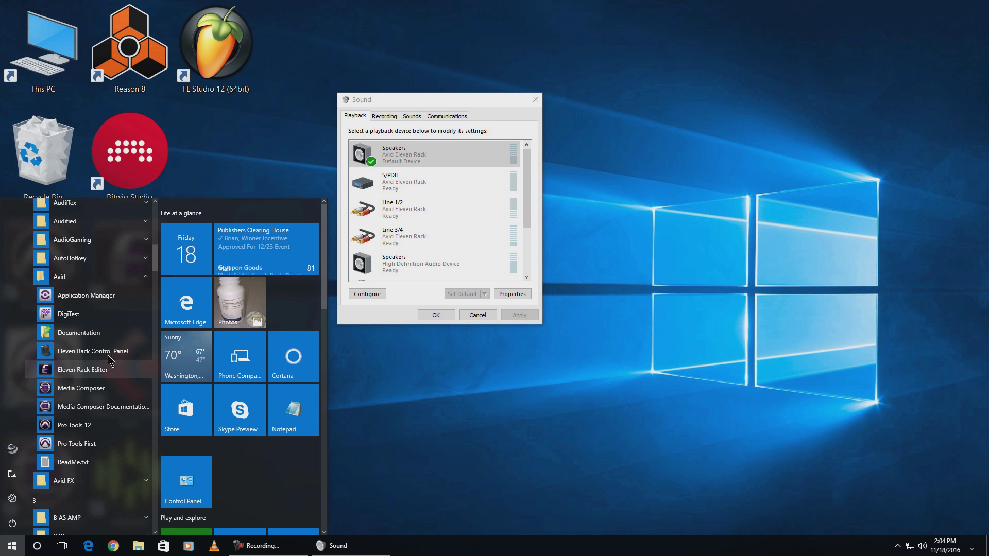
click(110, 349)
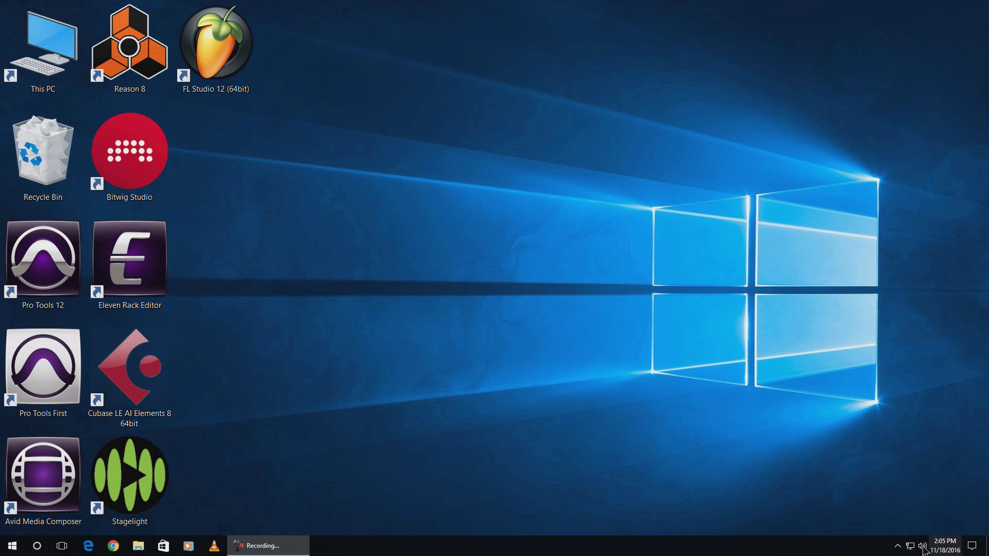
Step: Open the Windows playback devices list, move its window off the desktop shortcuts and go through the Avid Eleven Rack outputs
right_click(923, 547)
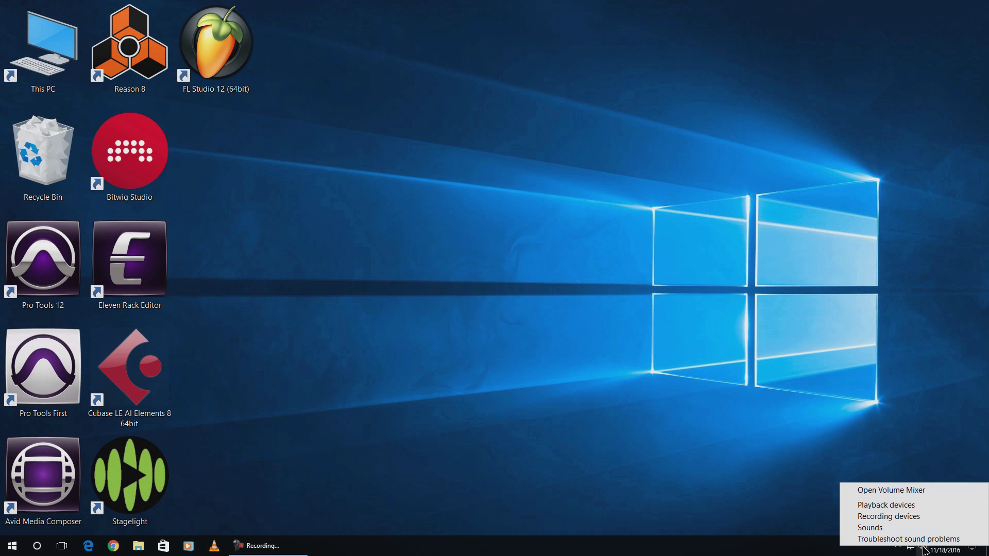
click(911, 508)
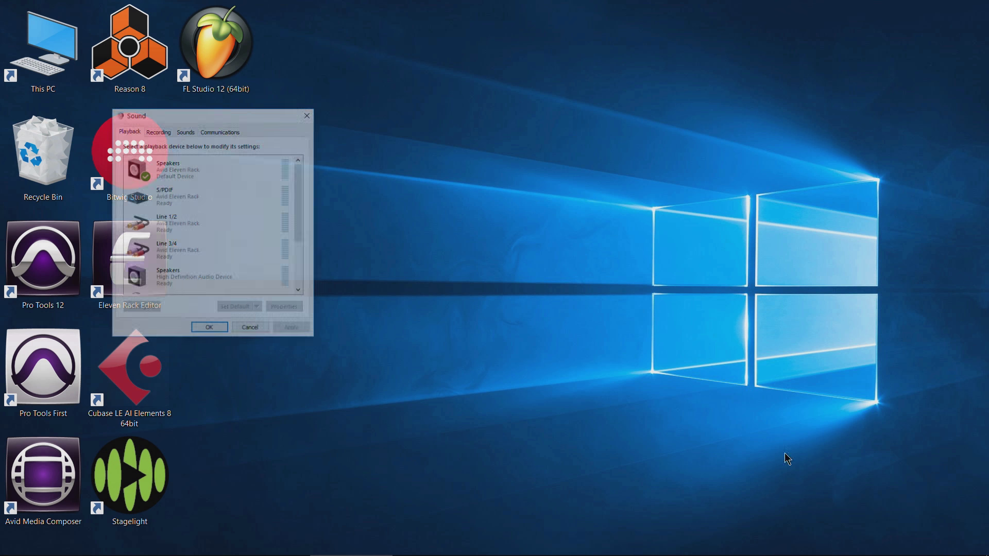
drag(180, 117, 468, 110)
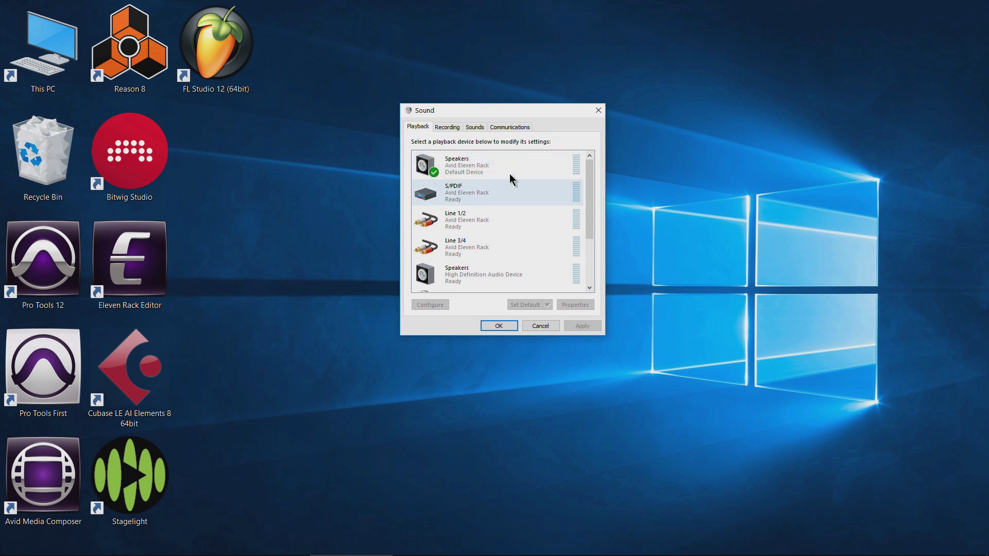
click(498, 166)
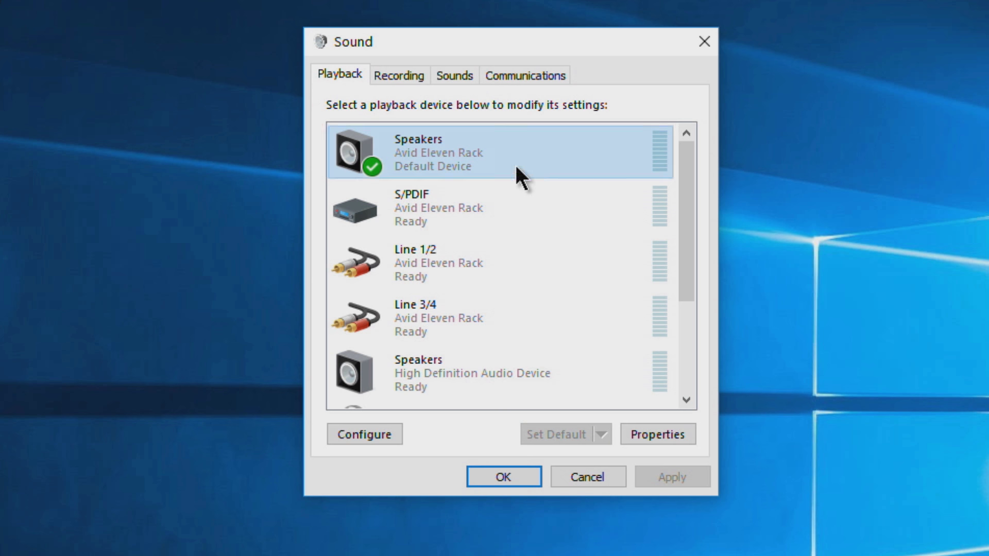
click(460, 203)
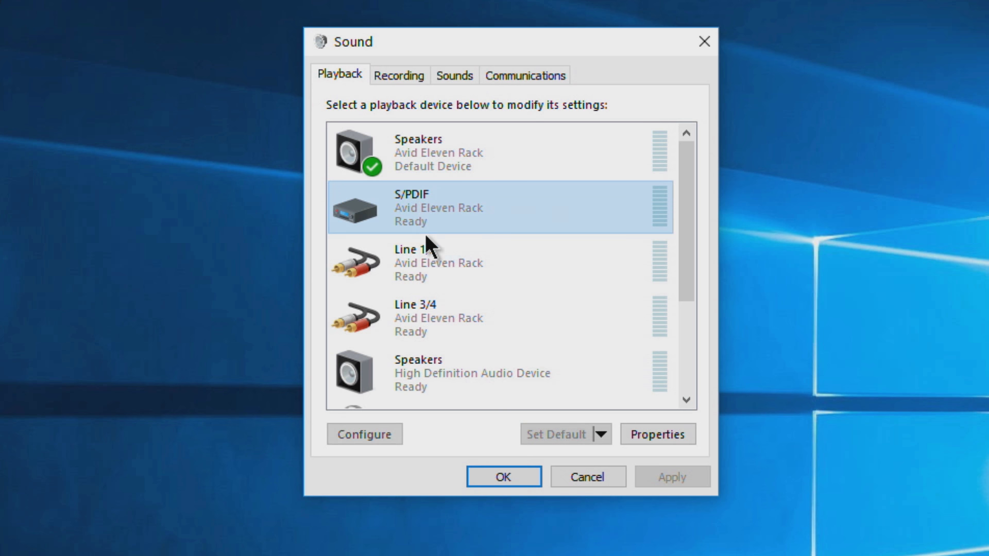
click(436, 254)
click(453, 322)
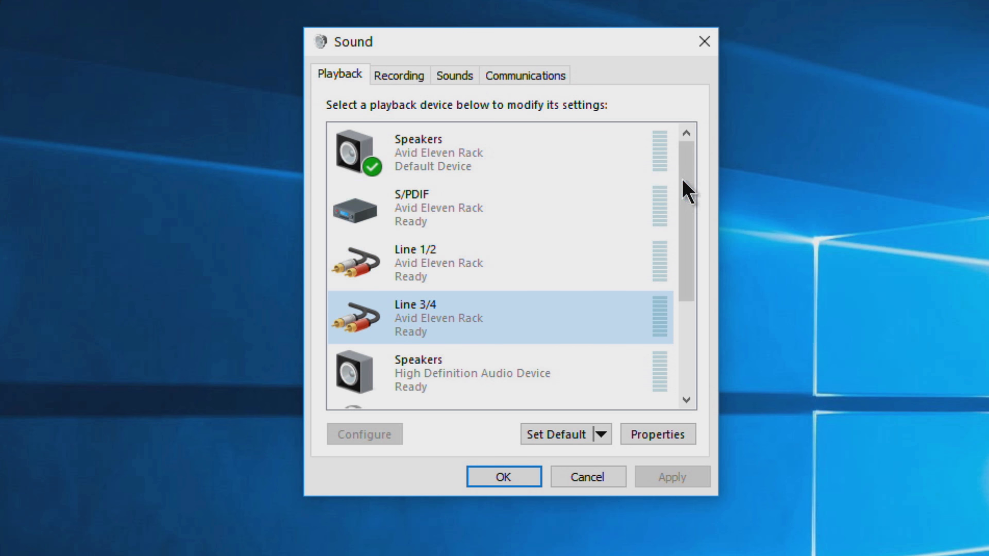
drag(682, 178, 692, 235)
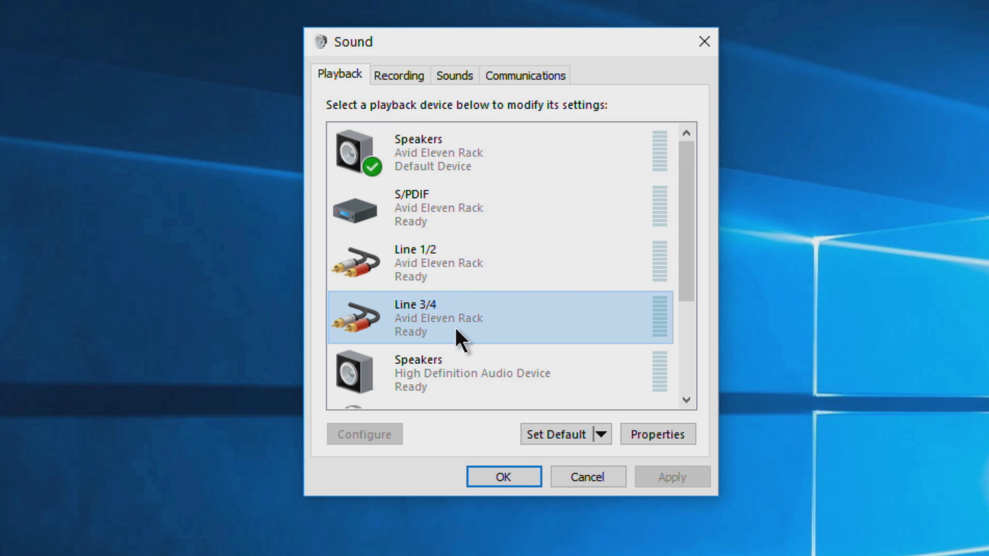
Step: Review the recording devices list for Avid Eleven Rack entries and return to the Avid Eleven Rack speakers among the playback devices
click(400, 75)
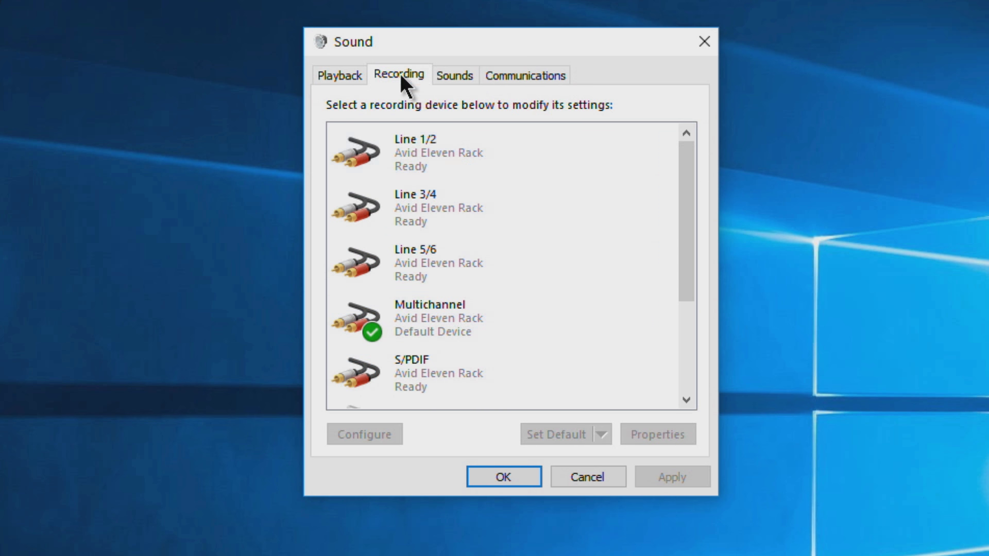
drag(691, 176, 689, 232)
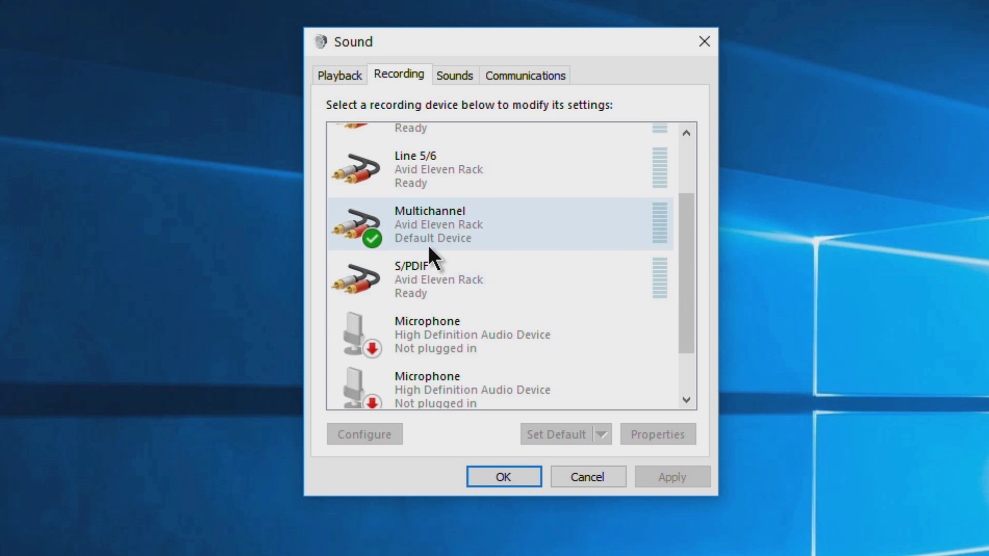
drag(692, 272, 691, 164)
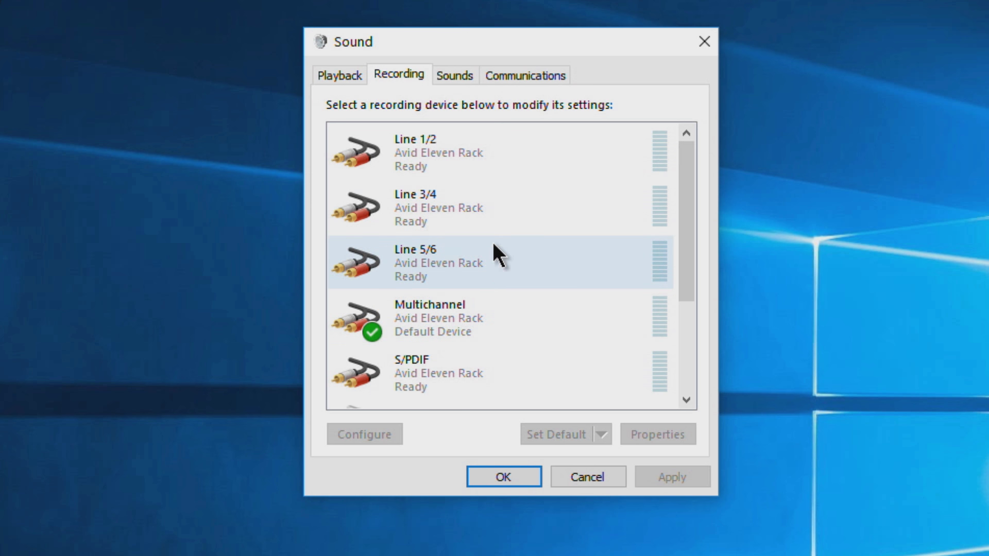
scroll(684, 223, down, 1)
scroll(686, 225, up, 1)
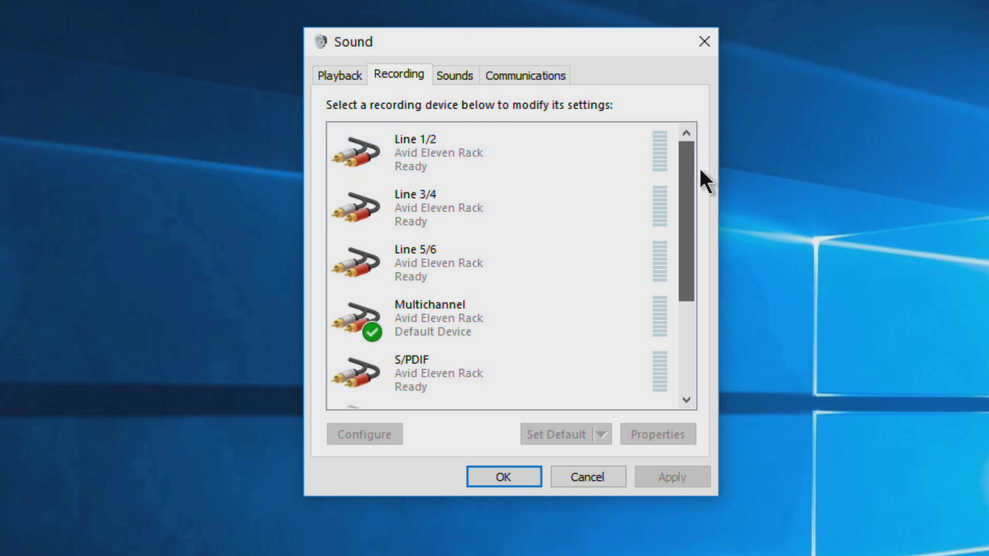
click(345, 74)
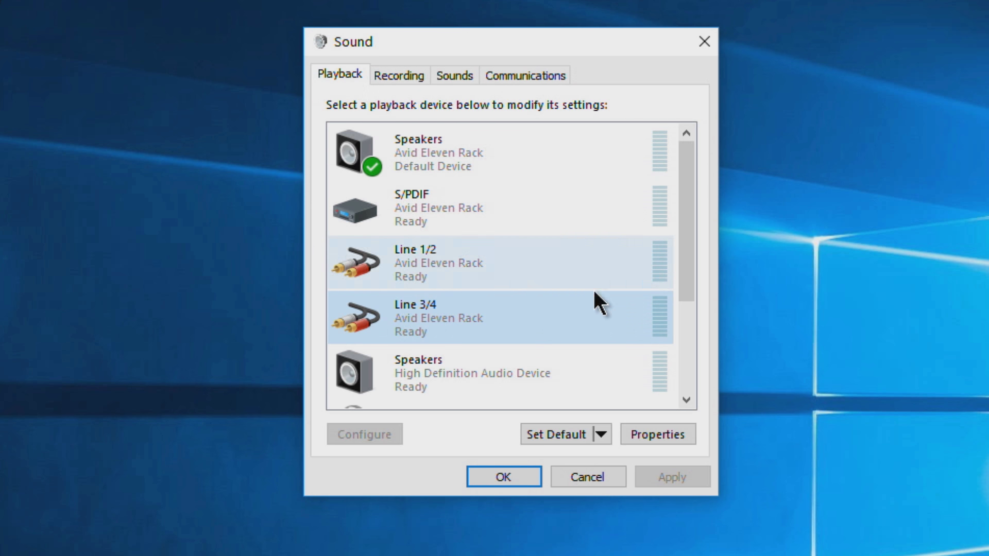
mouse_move(693, 164)
mouse_down()
mouse_move(687, 226)
mouse_move(690, 151)
mouse_up()
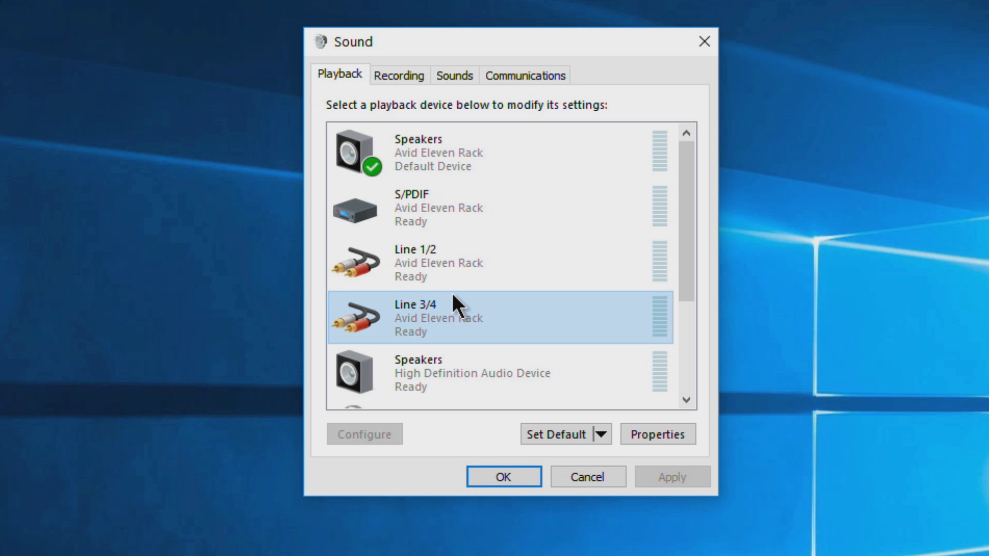
click(470, 146)
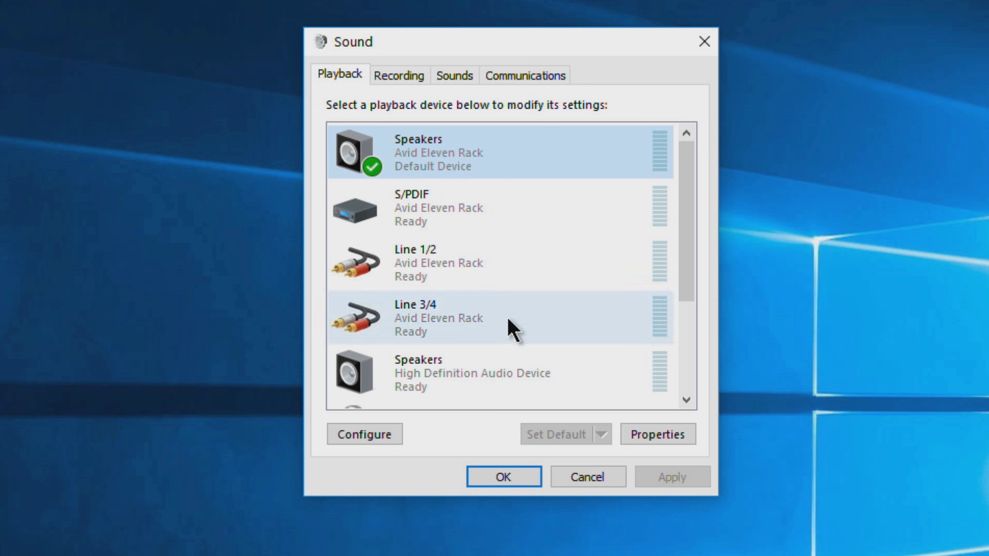
mouse_move(686, 207)
mouse_down()
mouse_move(692, 267)
mouse_move(686, 203)
mouse_up()
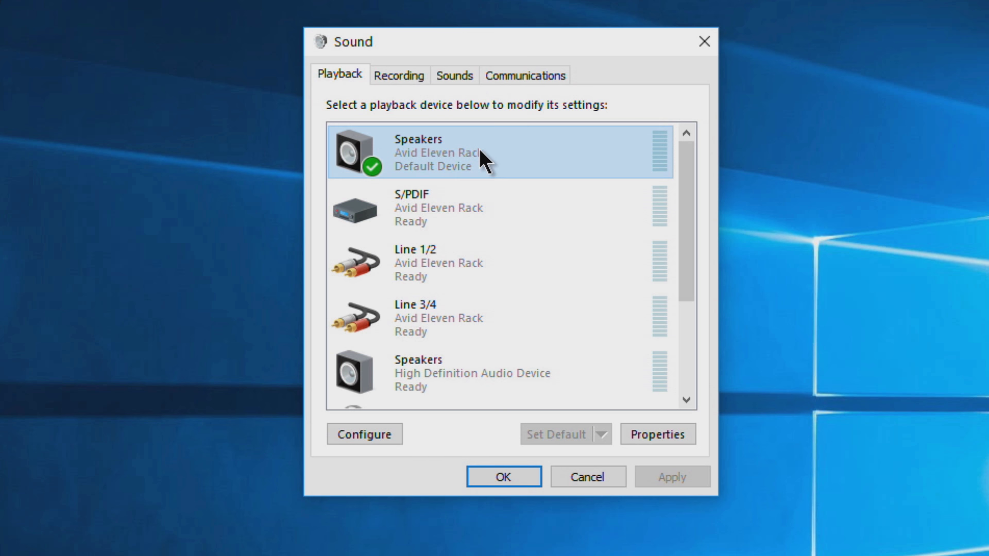
Step: Disable the Avid Eleven Rack playback devices: Speakers, S/PDIF, Line 1/2 and Line 3/4
right_click(512, 152)
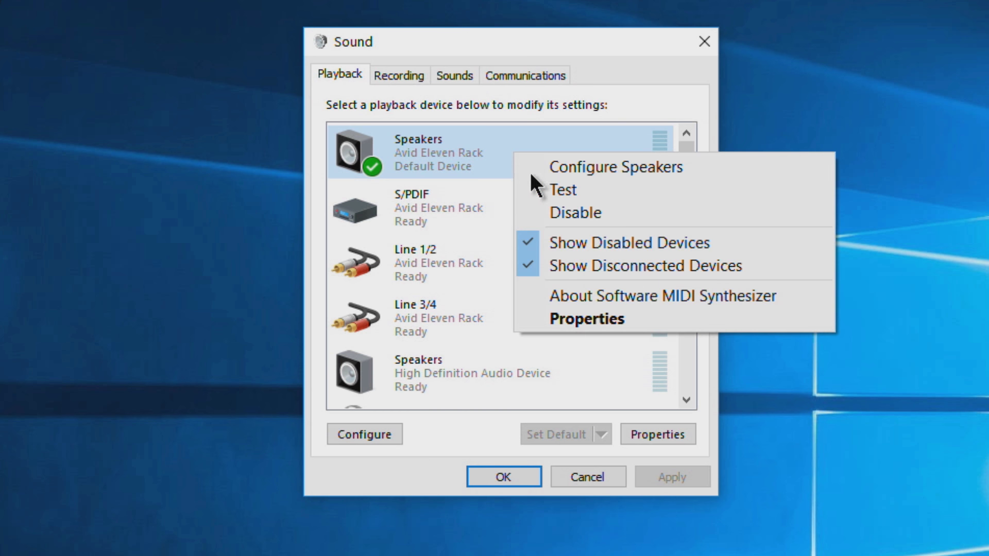
click(578, 213)
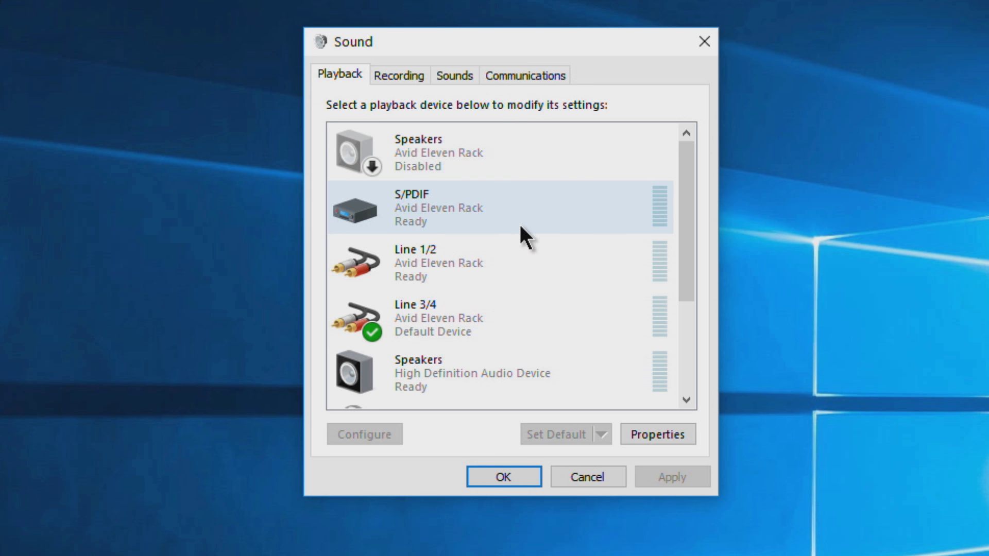
right_click(553, 187)
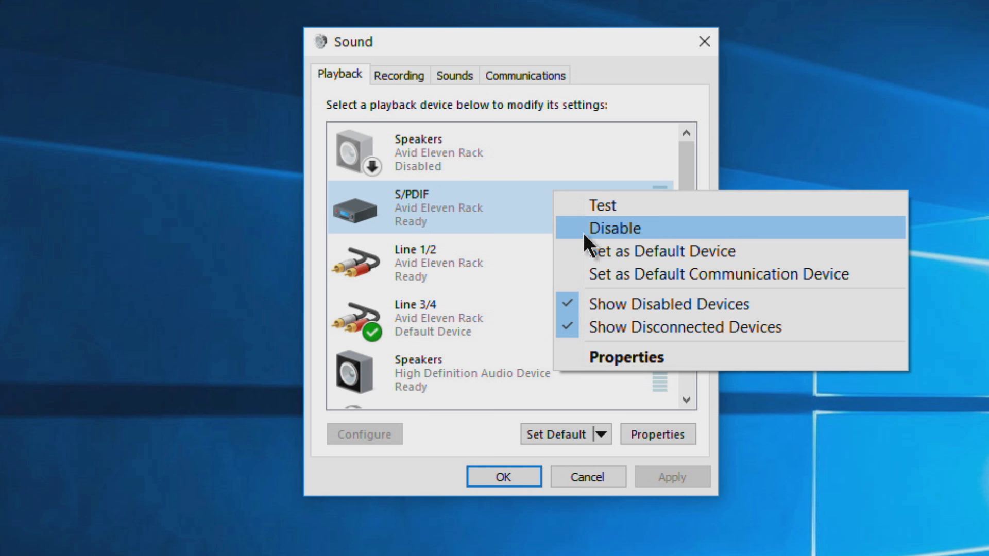
click(650, 227)
right_click(460, 255)
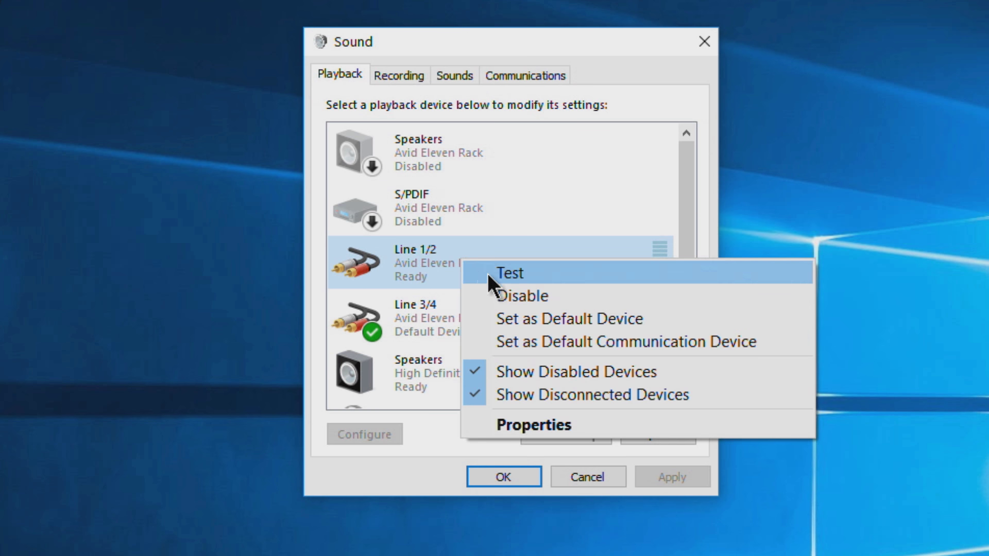
click(511, 295)
right_click(459, 319)
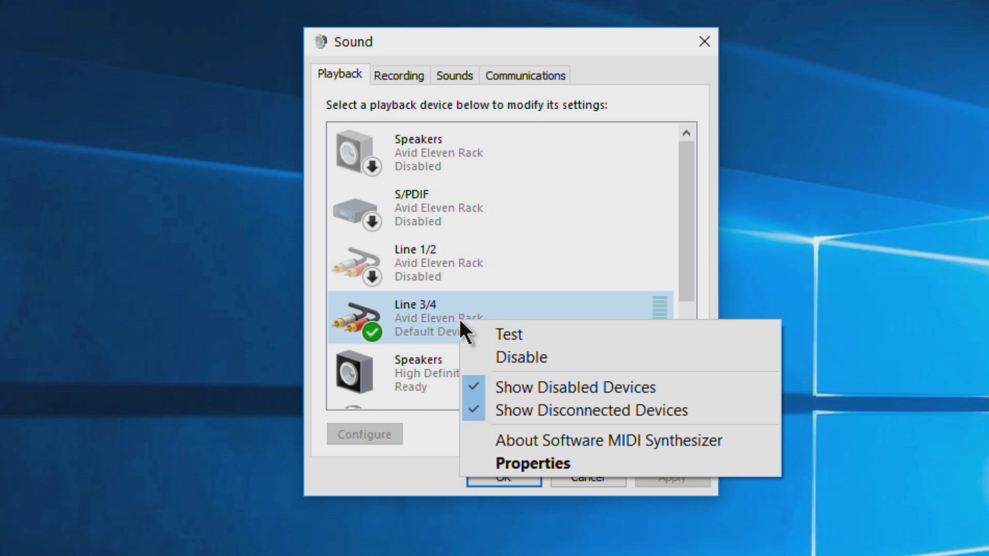
click(517, 357)
Step: Review the default format choices in the High Definition Audio Device speakers' advanced properties and leave without applying changes
scroll(515, 236, down, 2)
scroll(521, 248, down, 1)
click(405, 238)
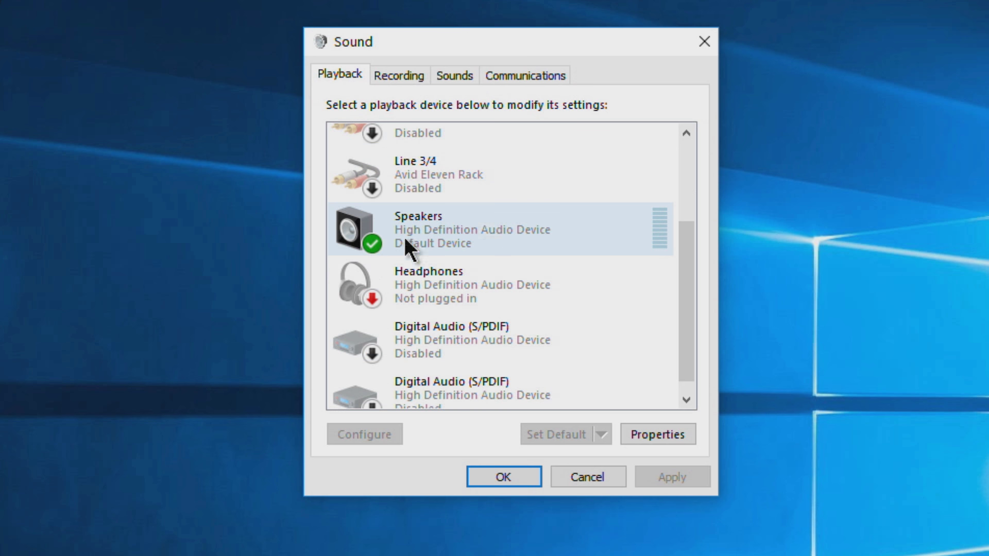
scroll(486, 244, down, 1)
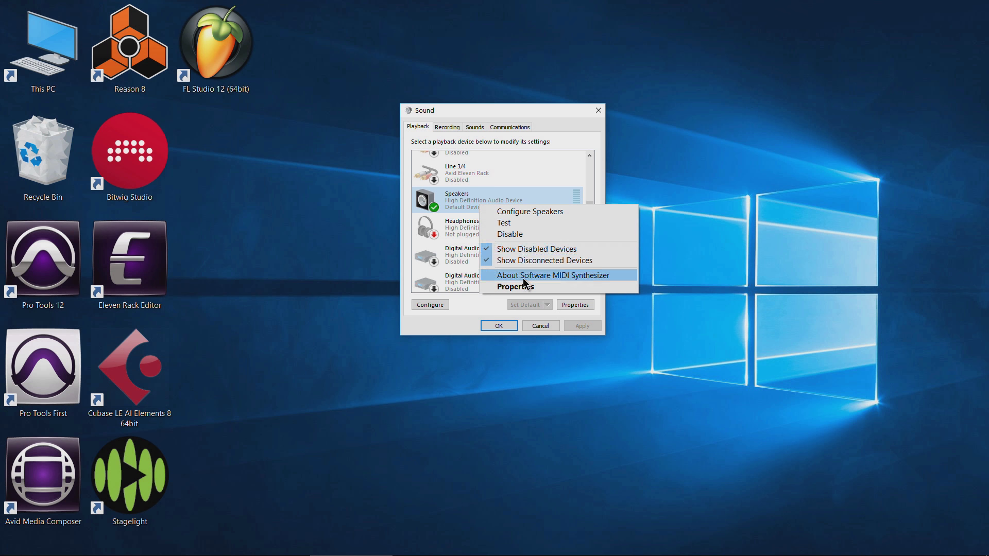
click(525, 285)
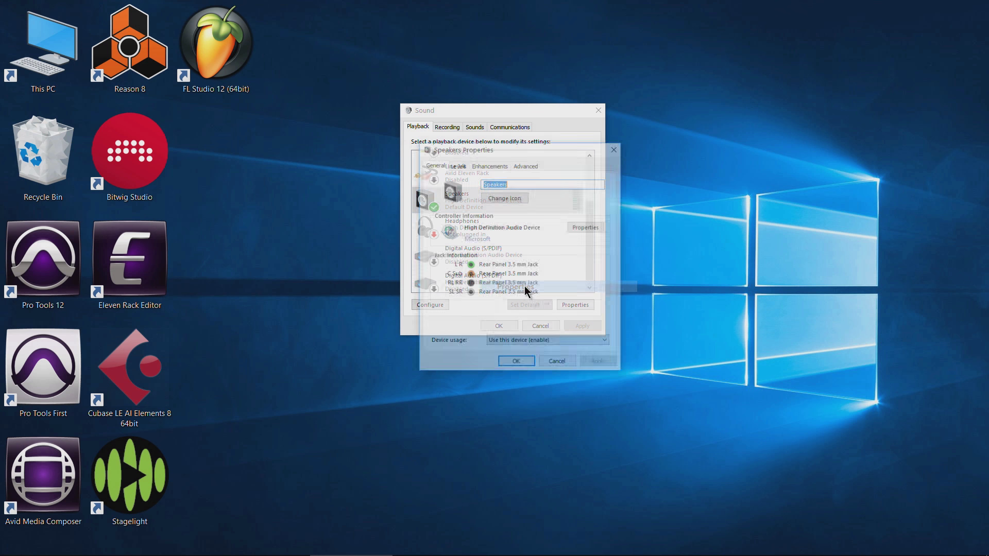
click(526, 163)
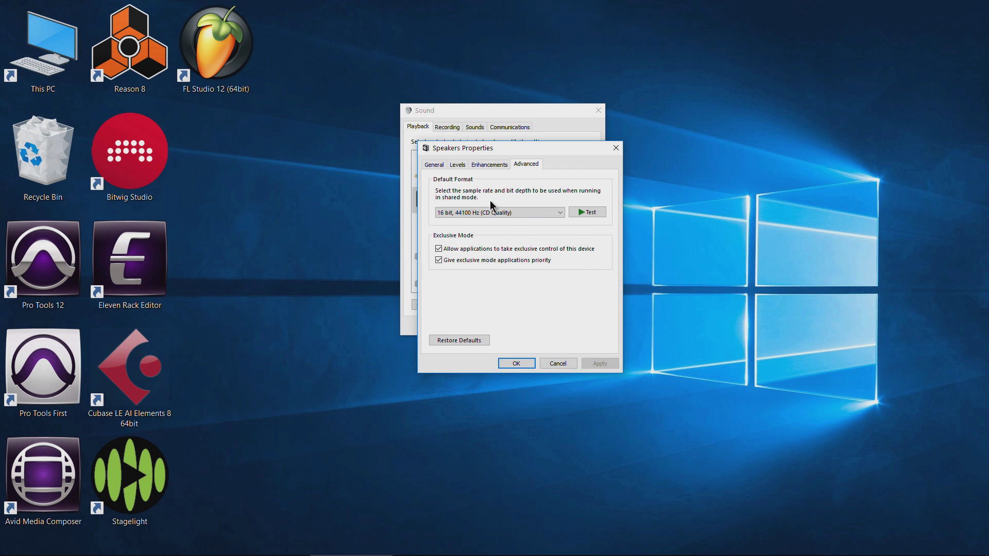
click(507, 213)
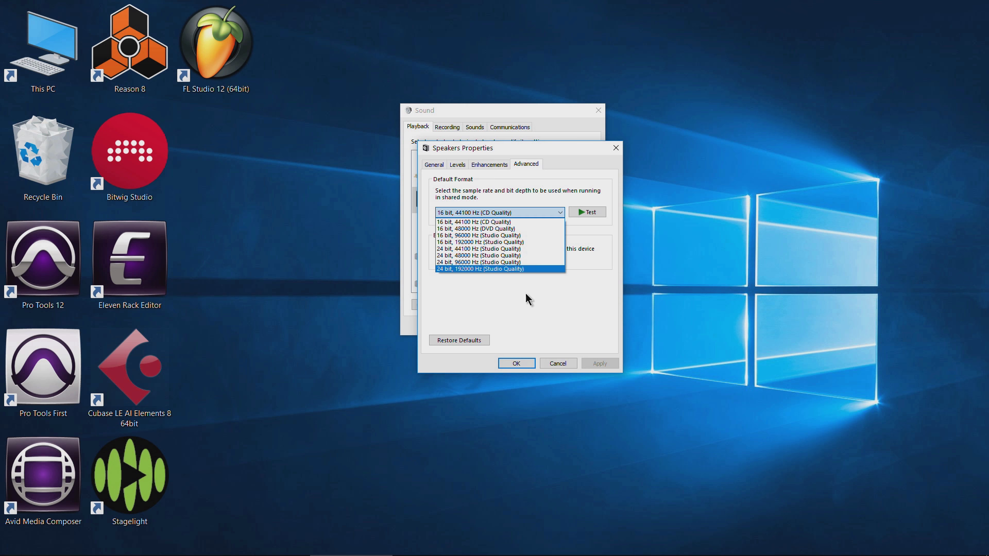
click(562, 309)
click(562, 362)
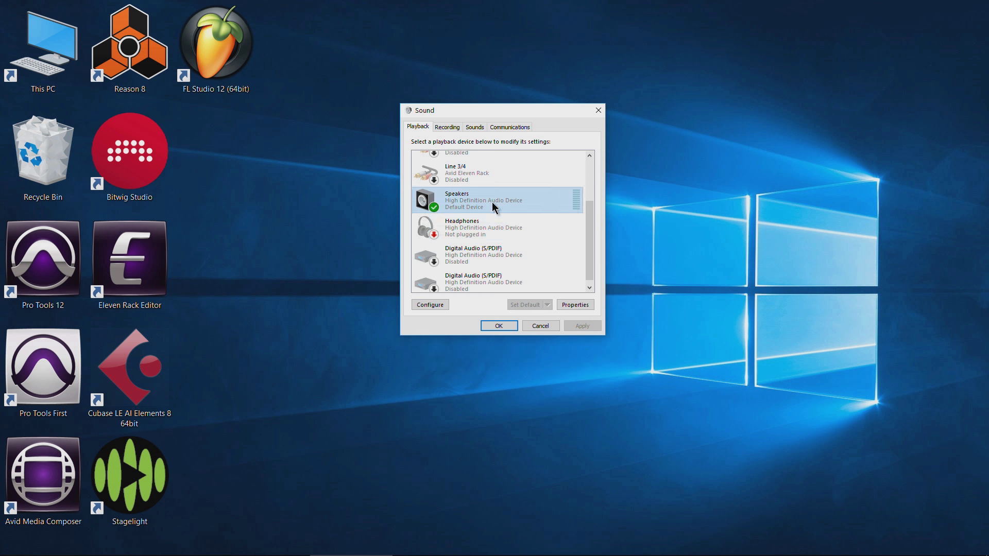
Step: Raise the Windows volume of the High Definition Audio Device speakers
scroll(495, 232, up, 1)
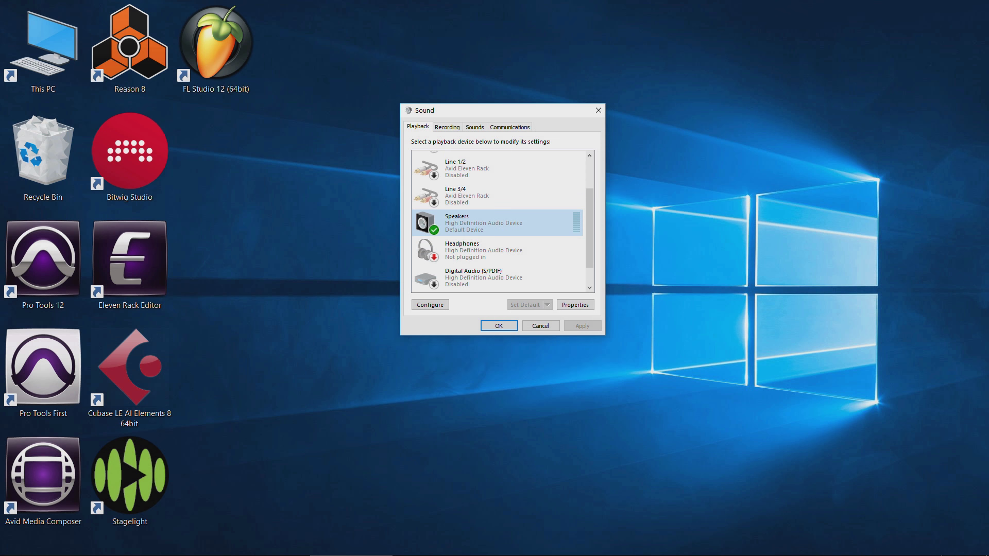
click(922, 546)
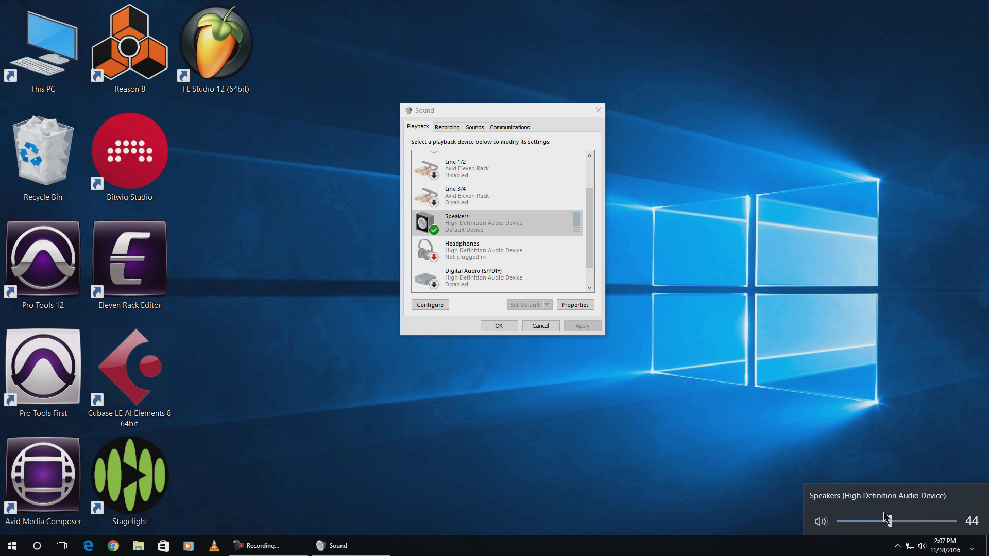
drag(899, 526, 910, 525)
Step: Disable the Avid Eleven Rack recording devices: Line 1/2, Line 3/4, Line 5/6, Multichannel and S/PDIF
click(445, 128)
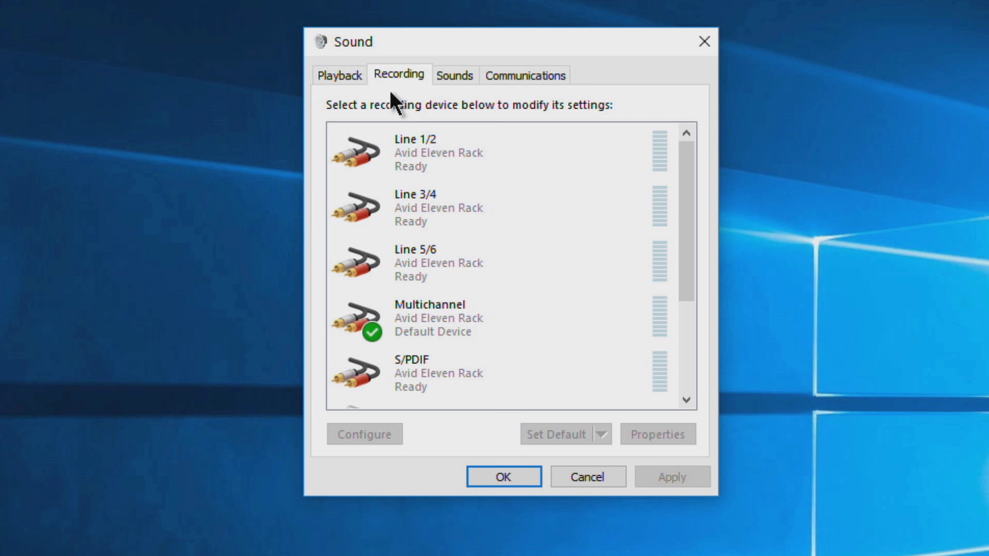
click(417, 127)
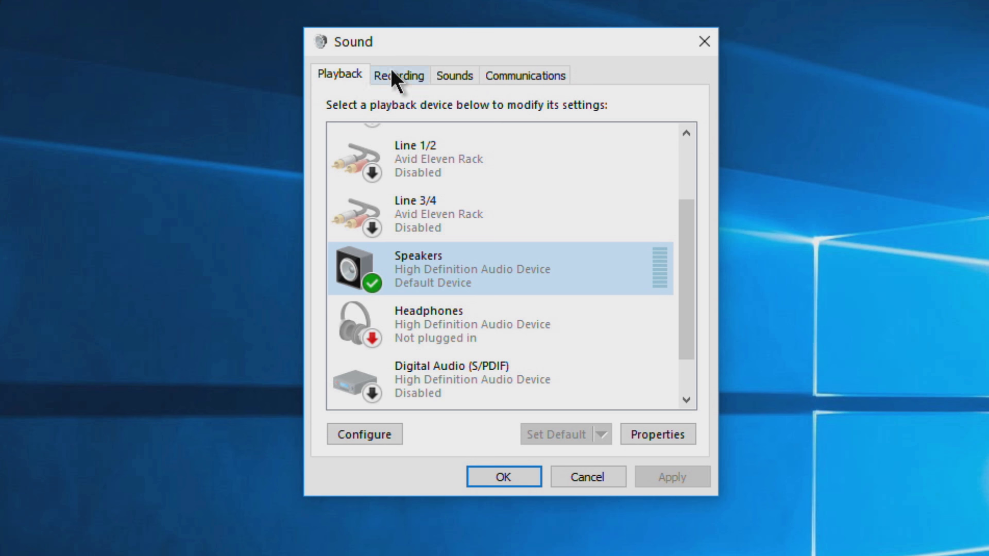
click(446, 128)
right_click(483, 142)
click(551, 160)
right_click(482, 189)
click(510, 204)
right_click(490, 253)
click(515, 268)
right_click(478, 310)
click(506, 325)
right_click(494, 369)
click(545, 373)
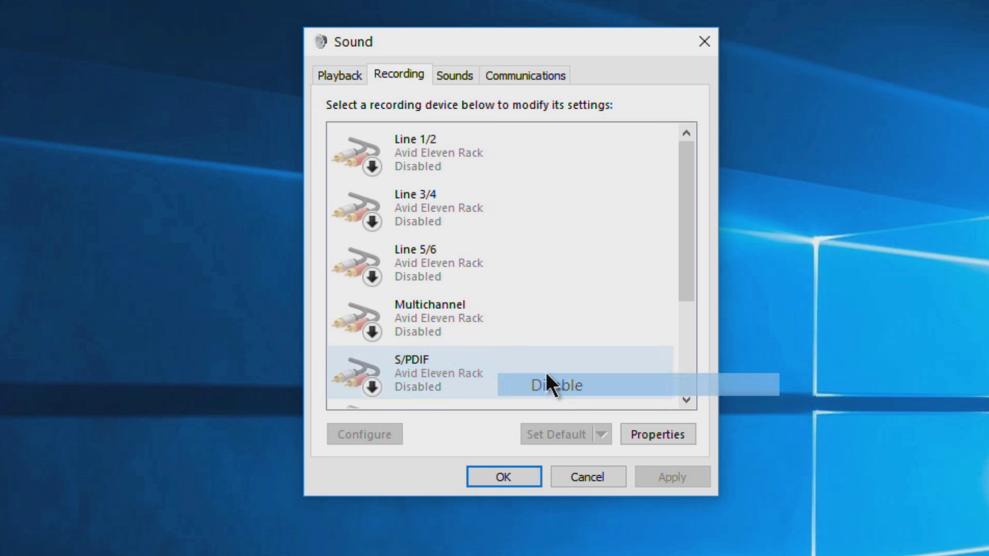
Step: Check the remaining recording devices, look over the sound scheme and communications settings, and return to the playback devices list
drag(685, 187, 704, 325)
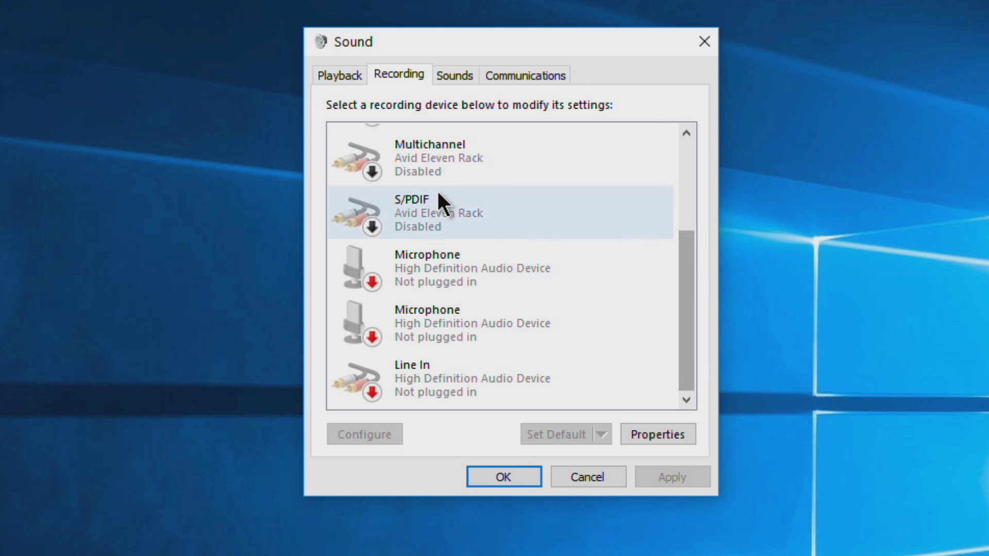
scroll(461, 357, up, 3)
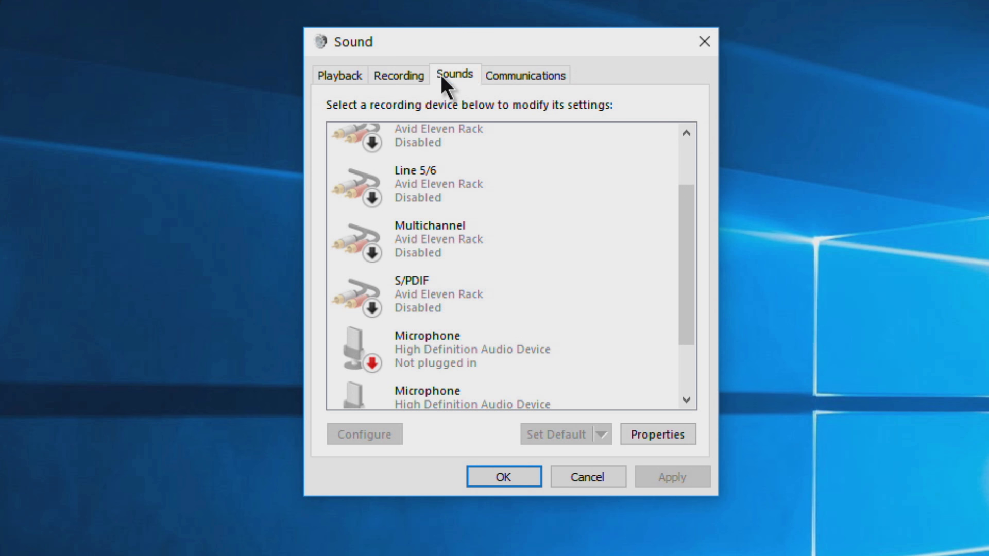
click(444, 76)
click(527, 71)
click(443, 73)
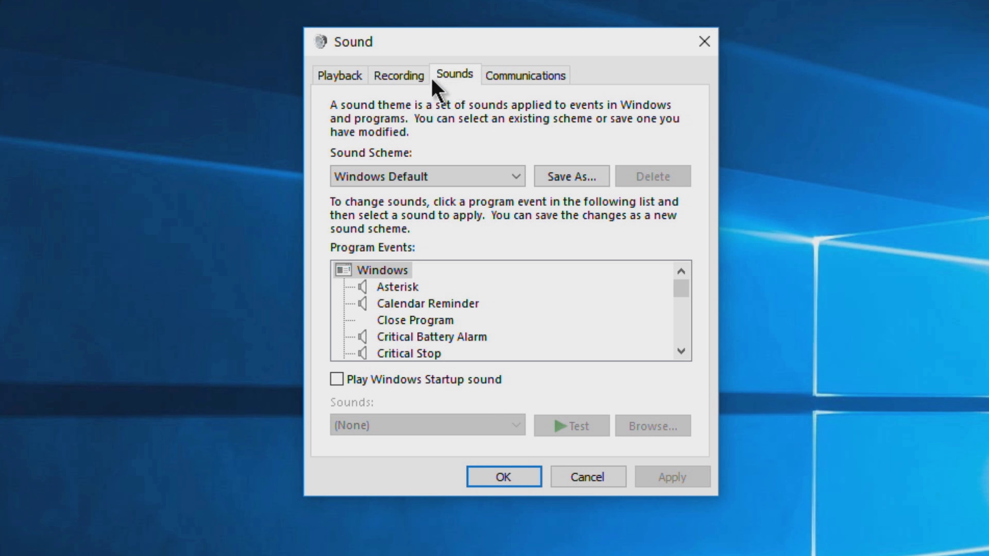
click(392, 76)
click(351, 73)
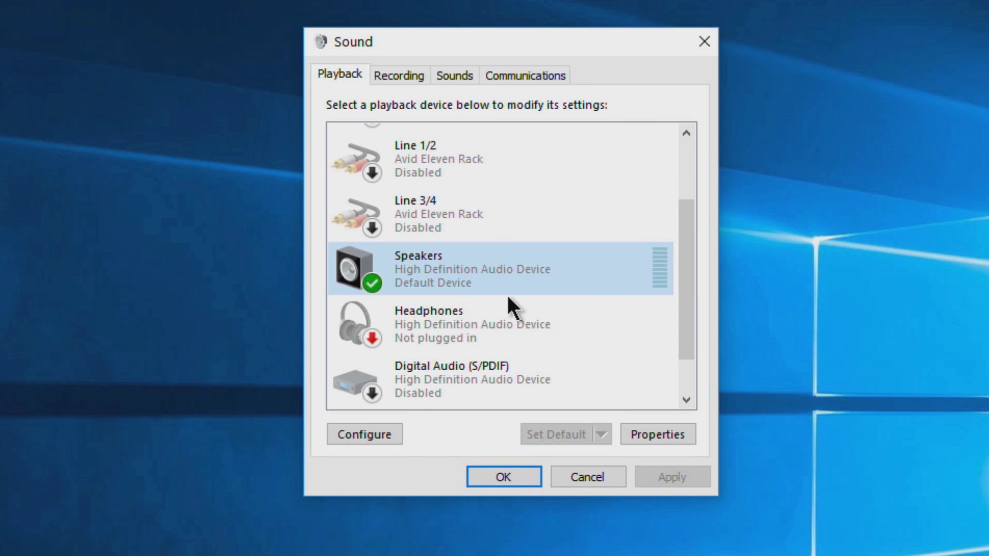
Step: Look over the playback devices list and accept the sound settings, closing the dialog
scroll(508, 298, down, 1)
scroll(508, 297, up, 3)
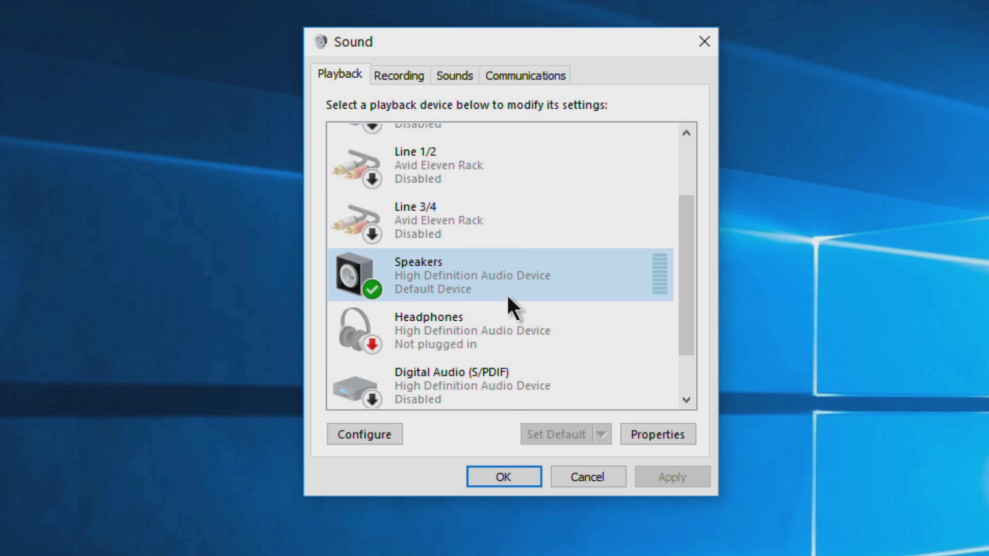
click(507, 477)
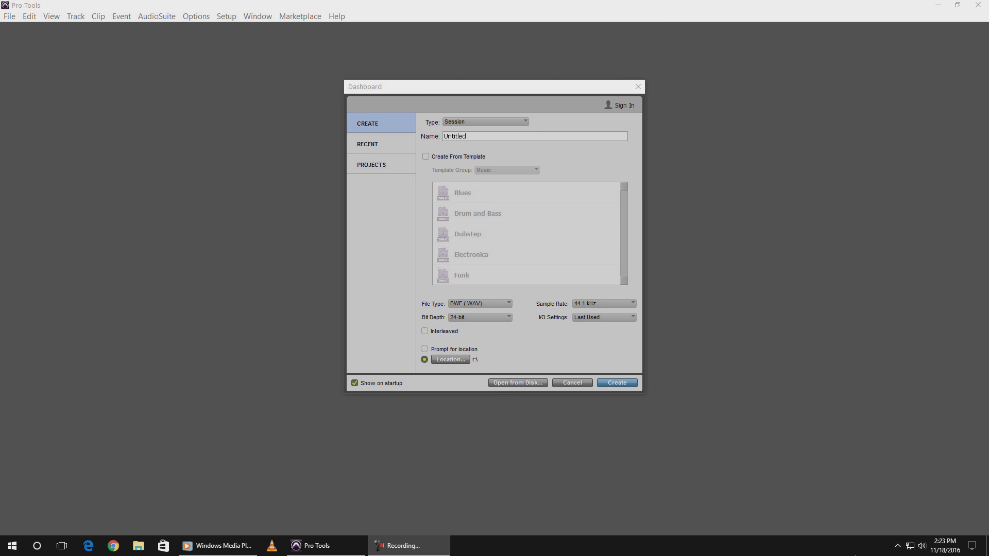
Step: Reopen the Windows playback devices list beside the Pro Tools Dashboard and check the High Definition Audio Device speakers entry
right_click(923, 546)
click(918, 516)
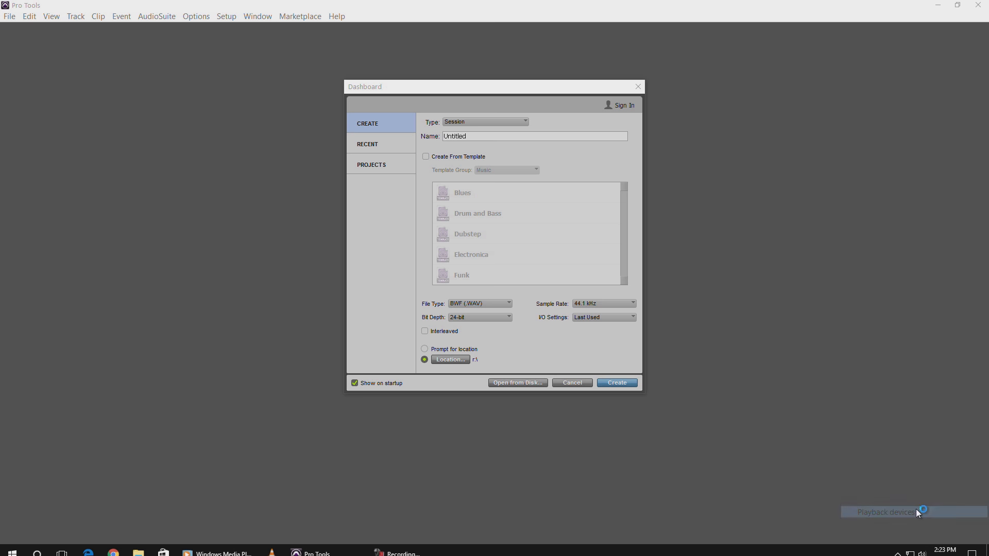
drag(126, 89, 154, 84)
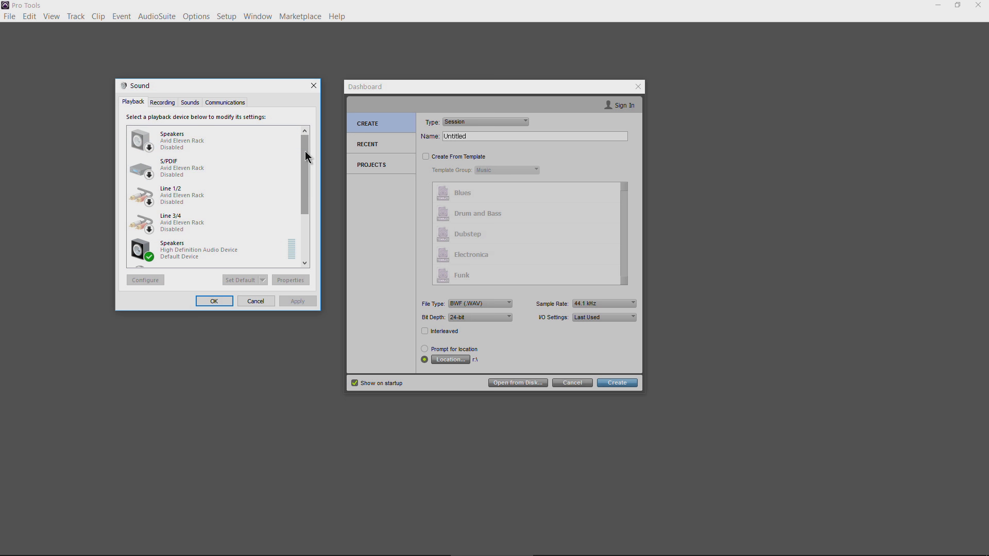
scroll(244, 205, down, 2)
click(205, 220)
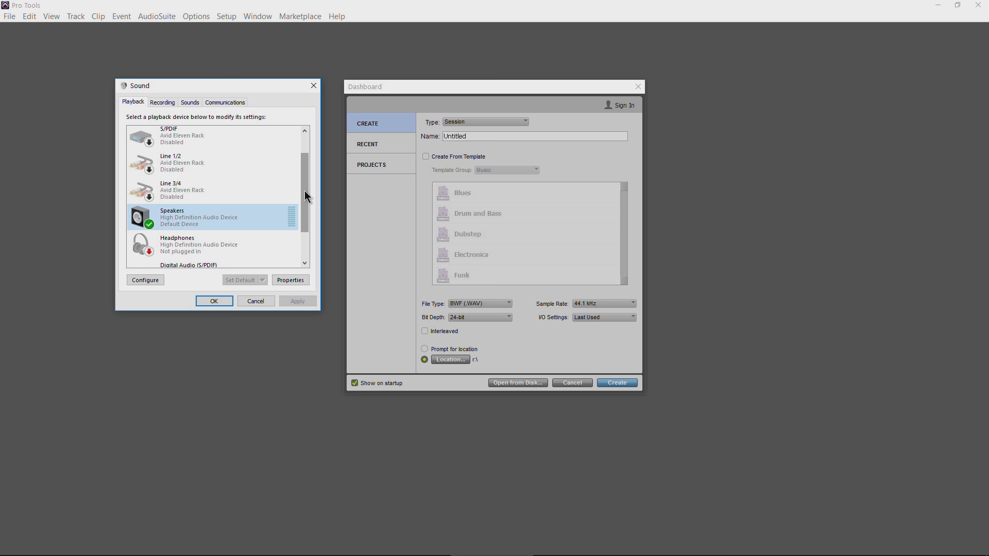
Step: Switch to Windows Media Player, play First Kill briefly to test system audio, and close the player
mouse_move(274, 552)
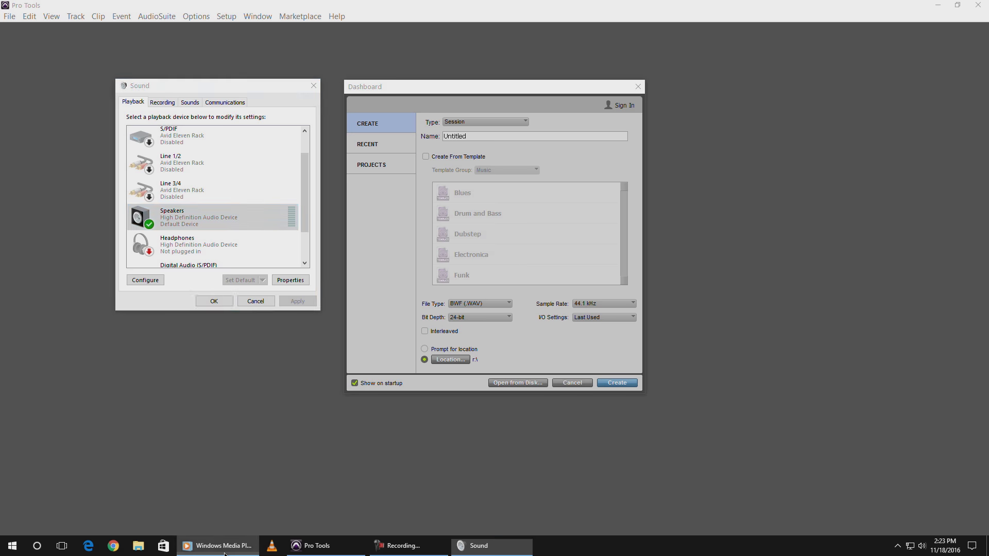
click(219, 545)
drag(404, 82, 416, 55)
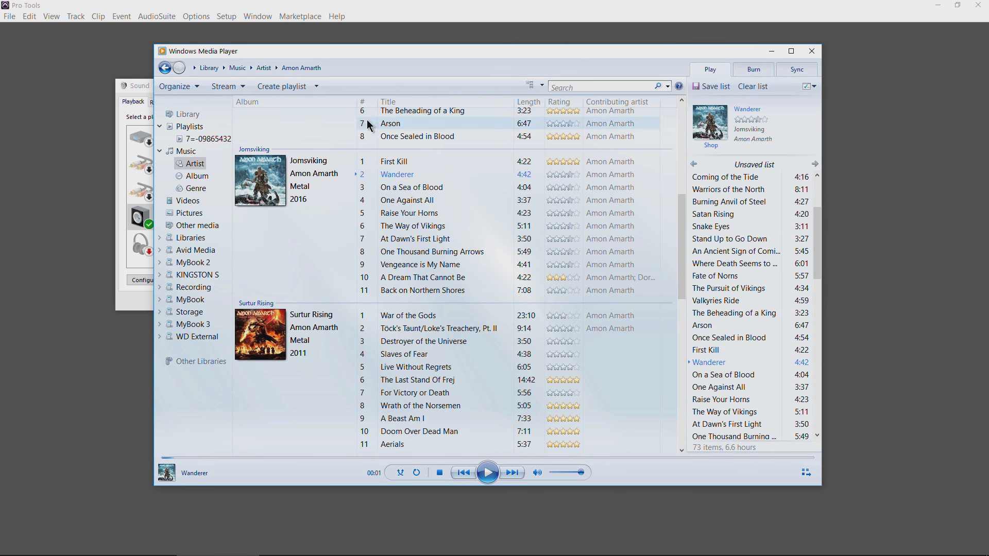
double_click(405, 163)
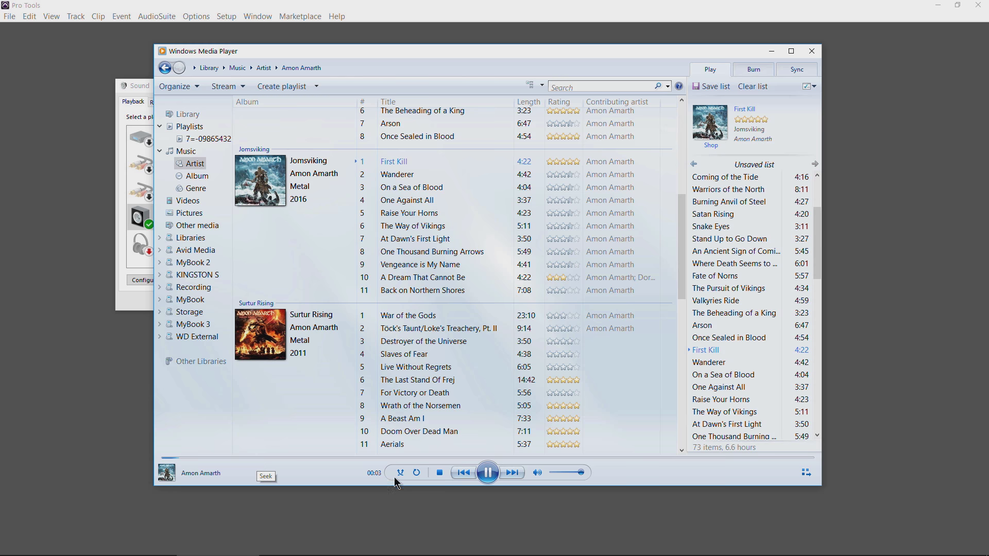
click(492, 475)
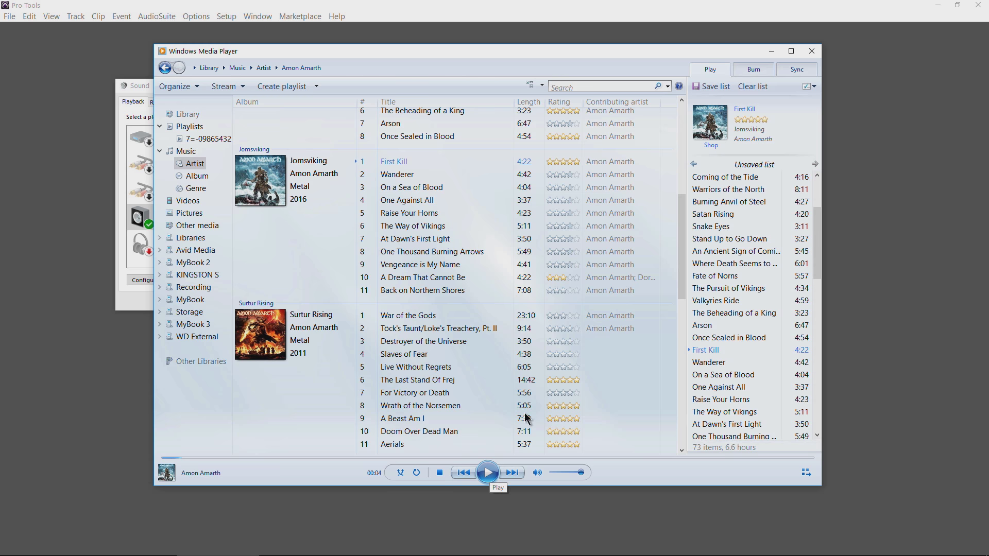
click(815, 54)
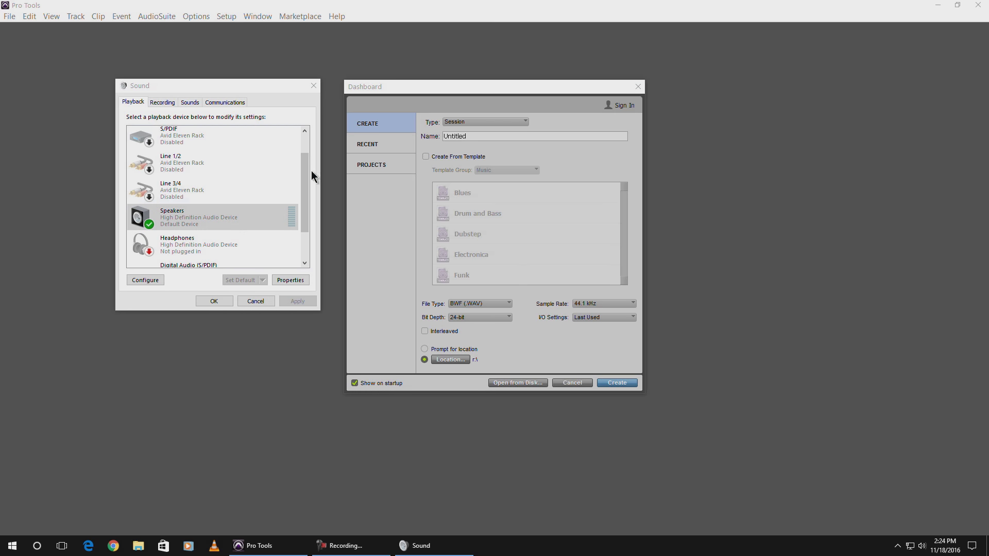
Step: Set the High Definition Audio Device speakers' Windows volume to 57 and bring the Sound dialog back to the front
click(922, 546)
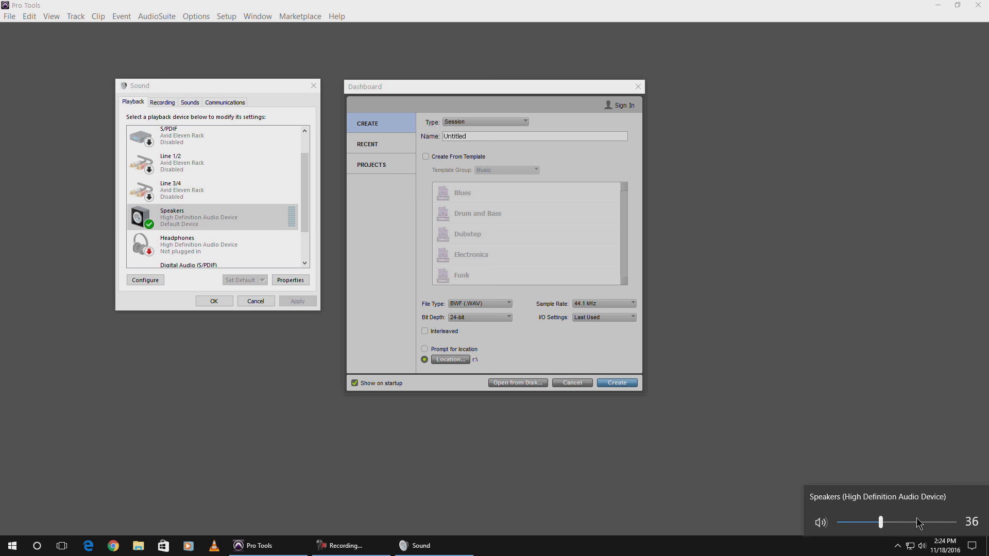
drag(881, 522, 905, 522)
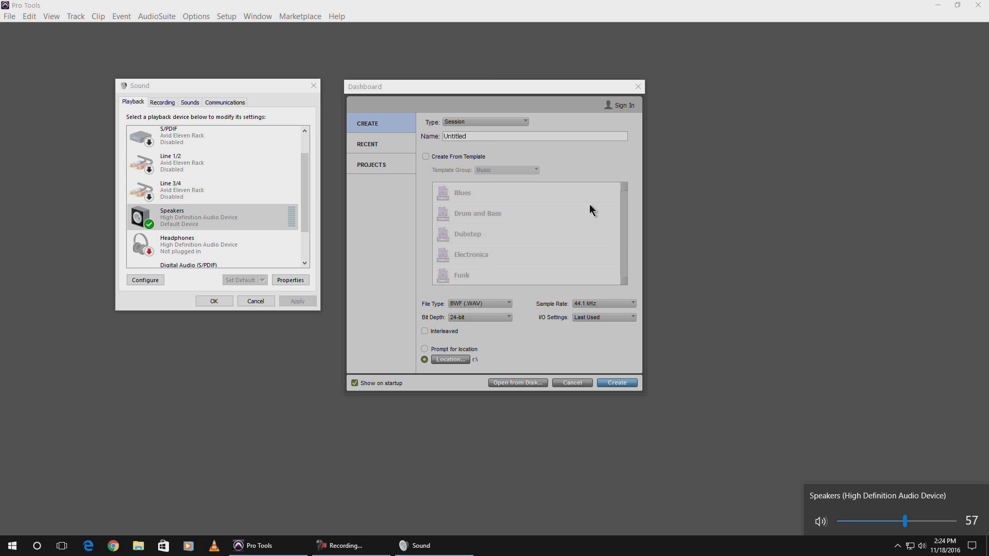
click(427, 545)
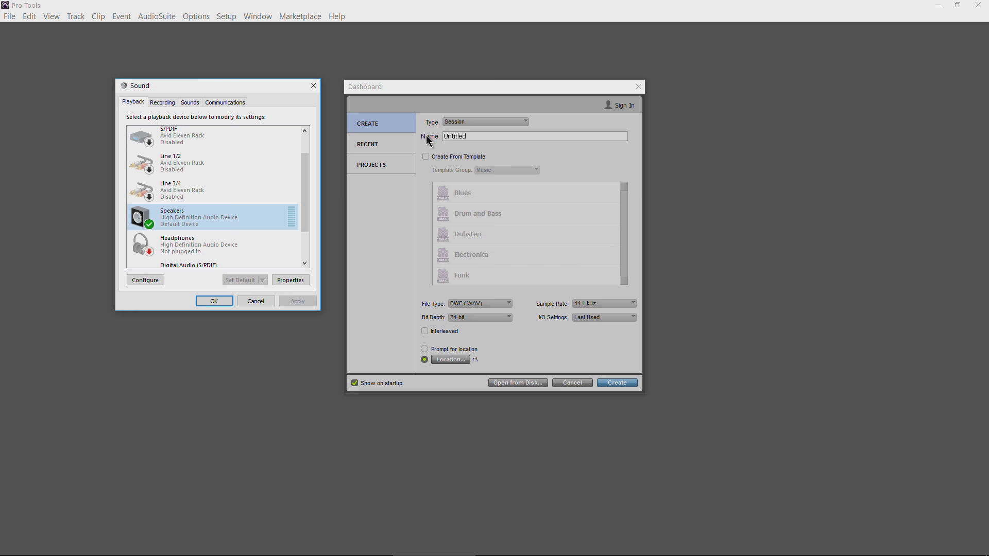
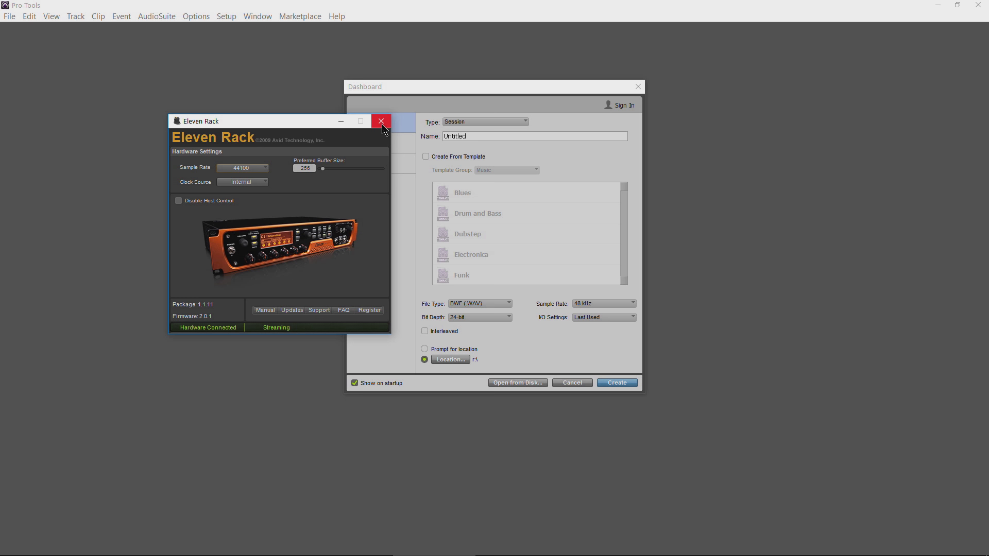
Step: Close the Eleven Rack control panel and create a new Pro Tools session named SESSION 3
click(381, 121)
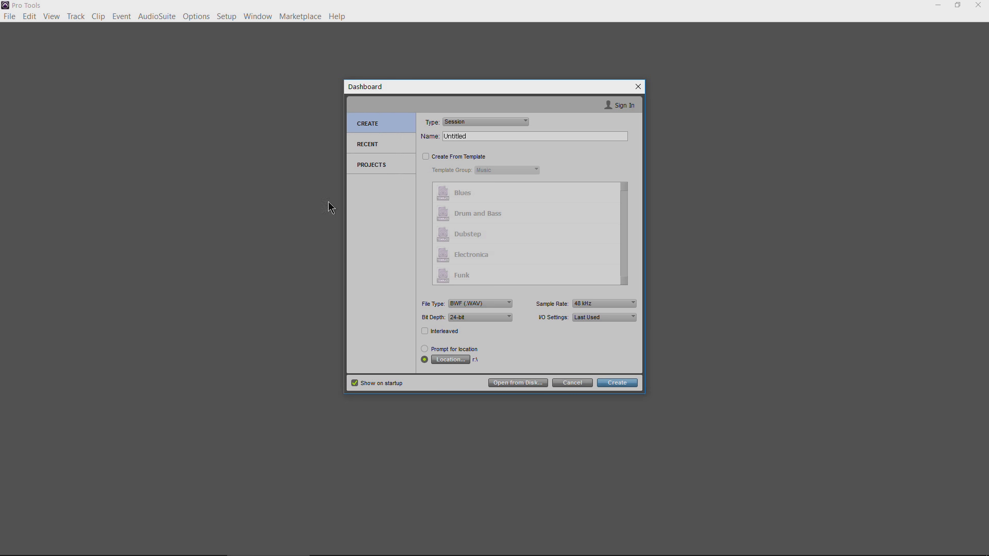
click(625, 308)
click(632, 321)
double_click(488, 133)
text(S)
click(614, 383)
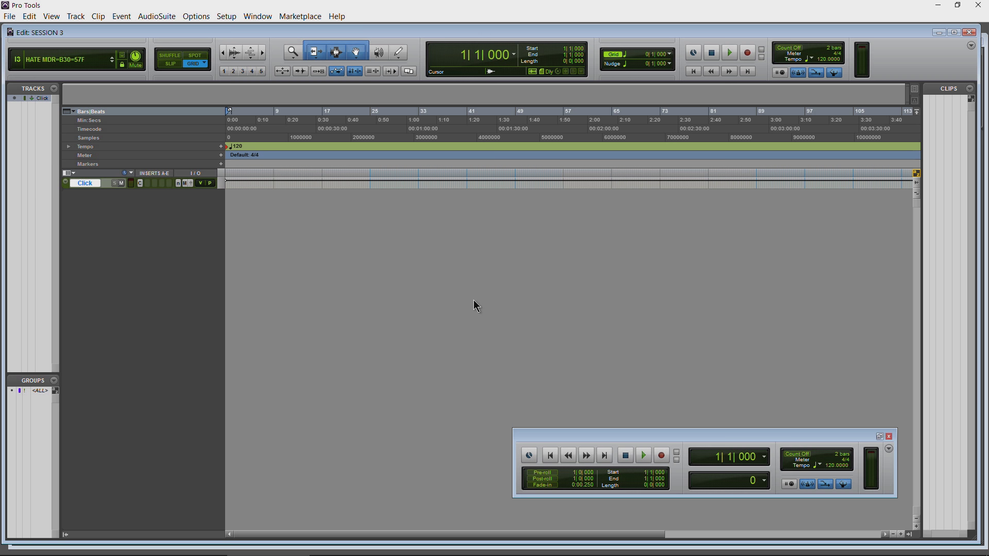
Step: Test system audio alongside the open session by playing Father of the Wolf and Under Siege in Windows Media Player, and close the player
mouse_move(363, 551)
click(189, 546)
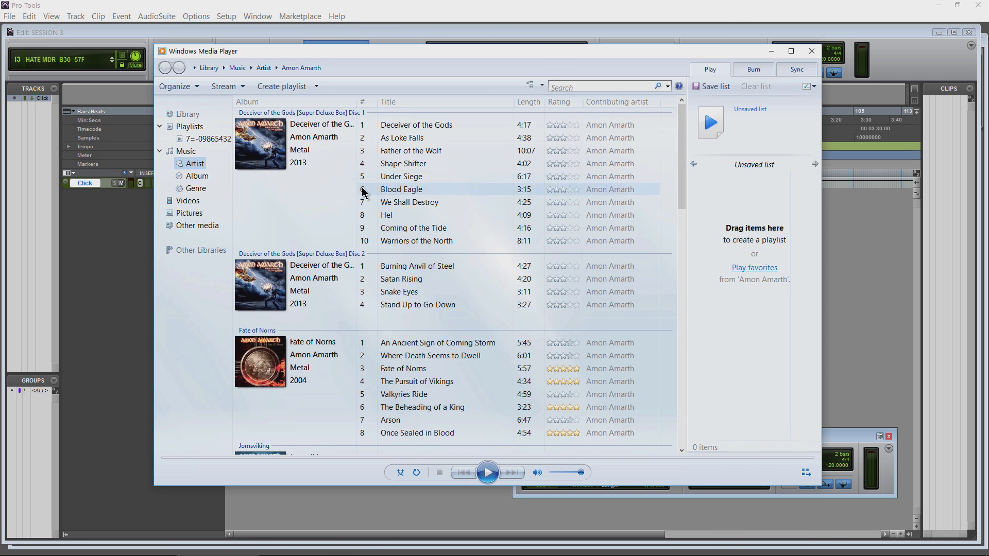
double_click(387, 151)
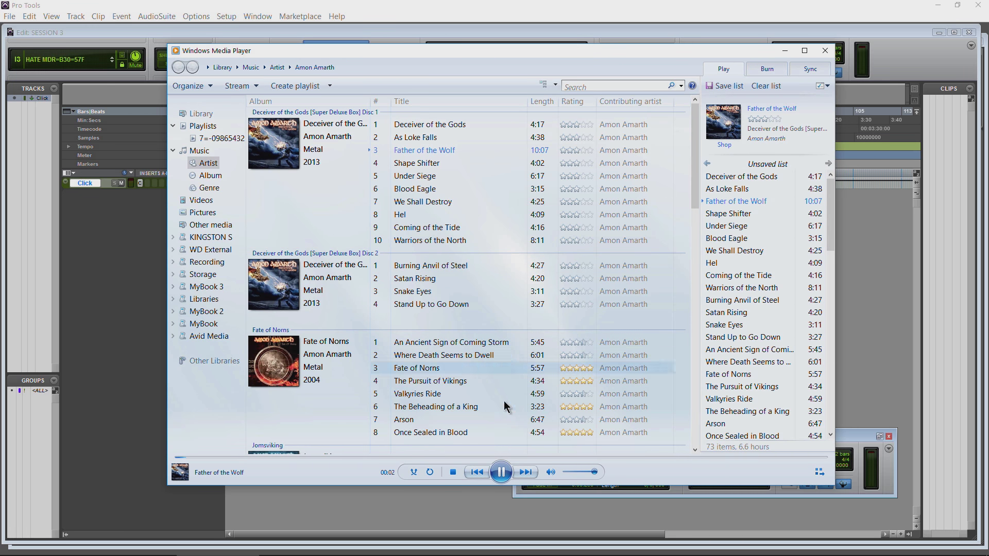
click(317, 457)
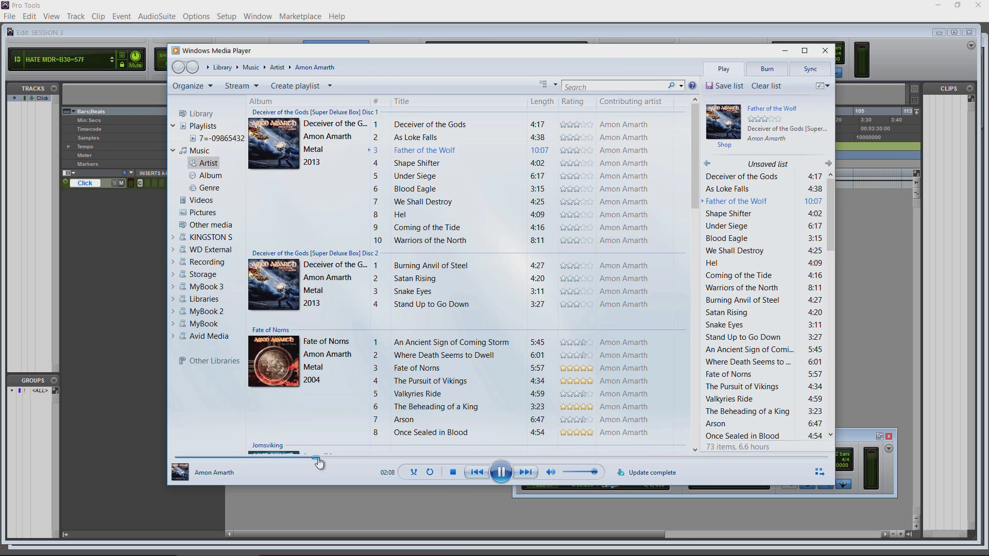
double_click(408, 177)
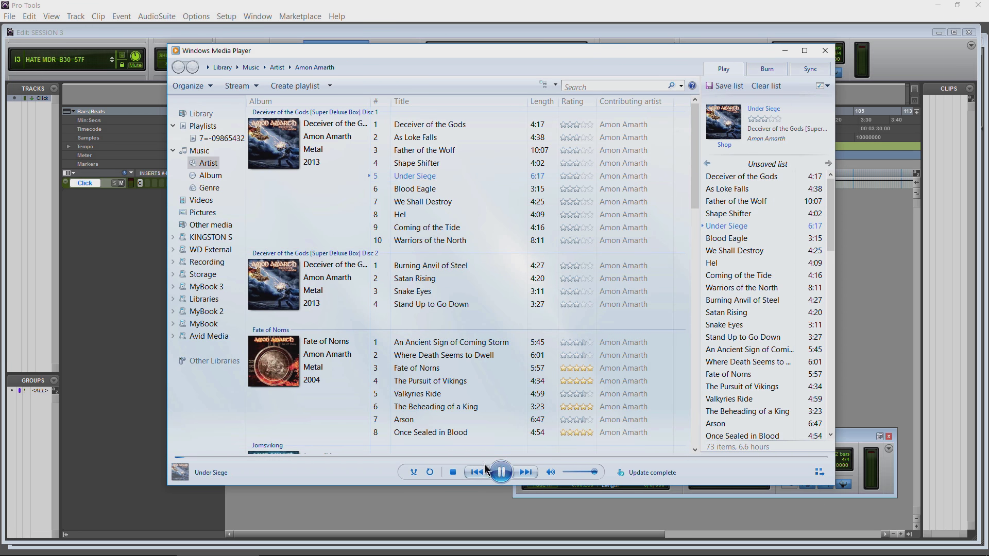
click(502, 474)
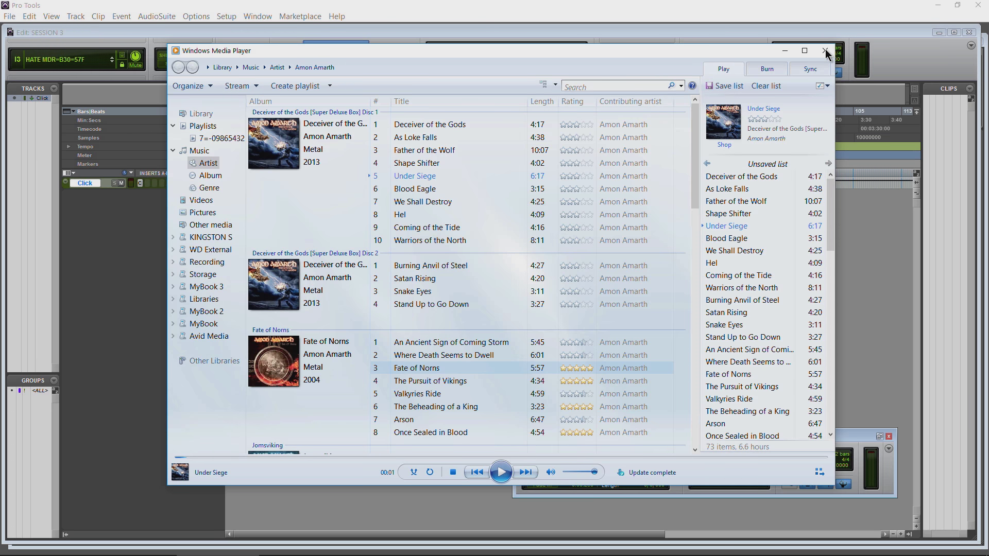
click(825, 50)
Step: Create four new stereo instrument tracks in Ticks in the Pro Tools session
key(ctrl+shift+n)
text(4)
click(463, 193)
click(480, 206)
click(499, 193)
click(546, 271)
click(519, 194)
click(554, 259)
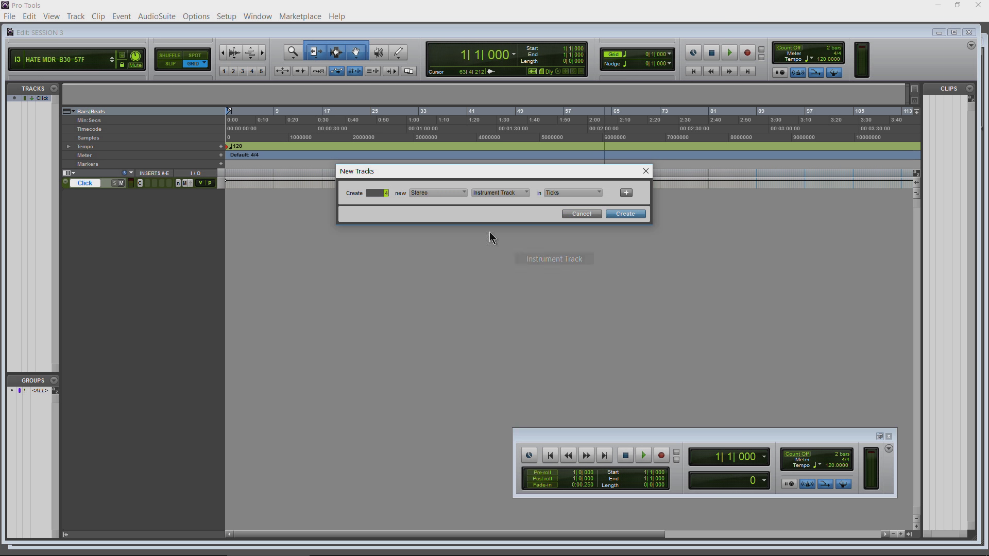
click(632, 216)
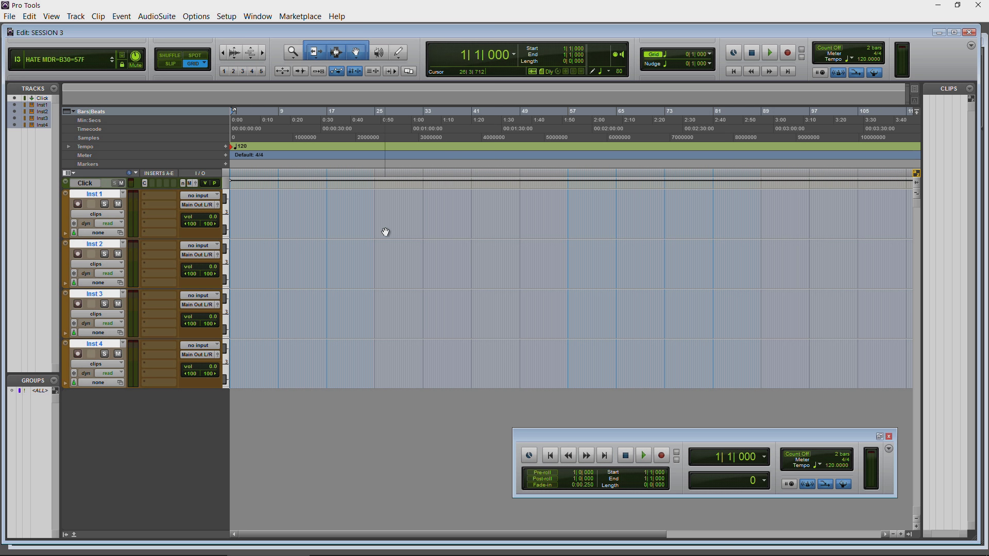
Step: Check the Windows playback devices list over the Pro Tools session and close it
right_click(923, 552)
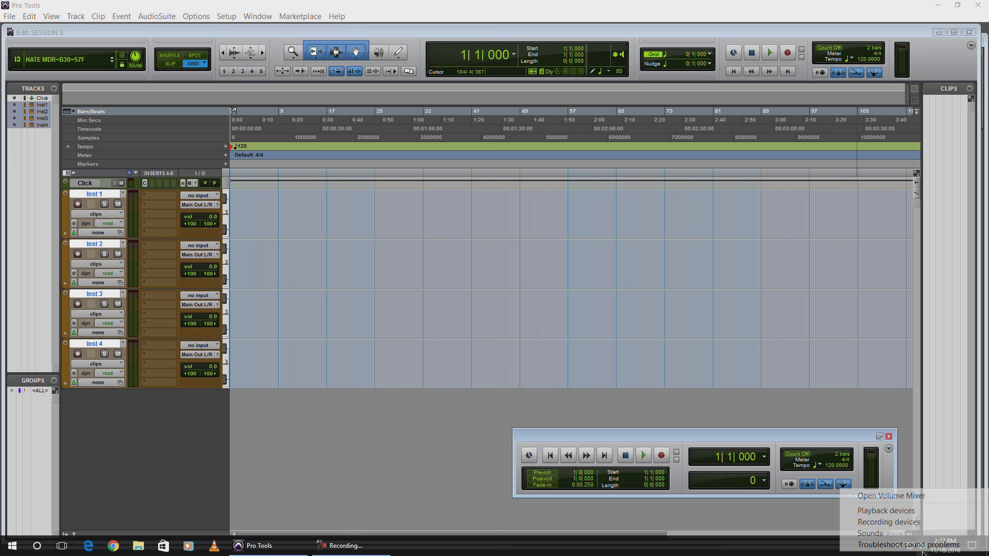
click(885, 511)
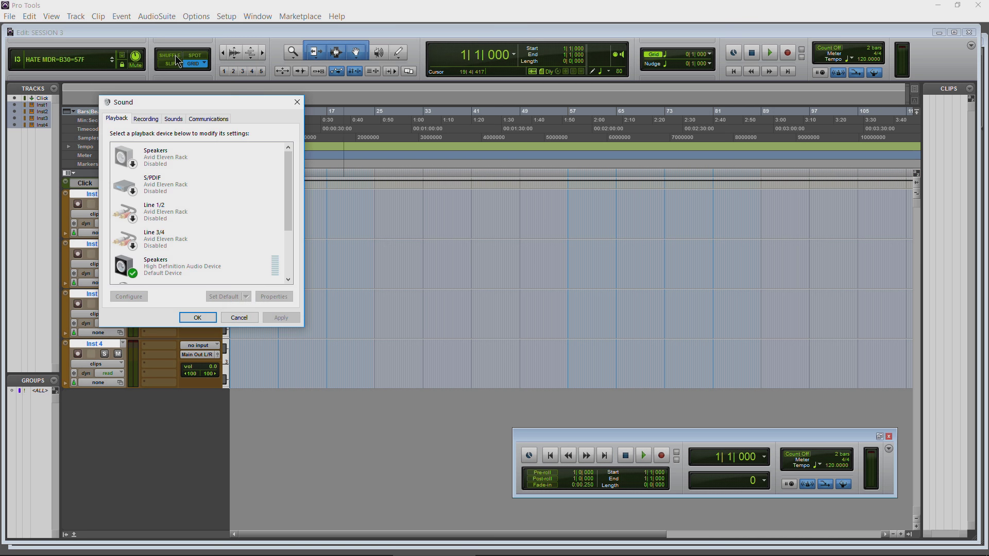
drag(181, 102, 301, 102)
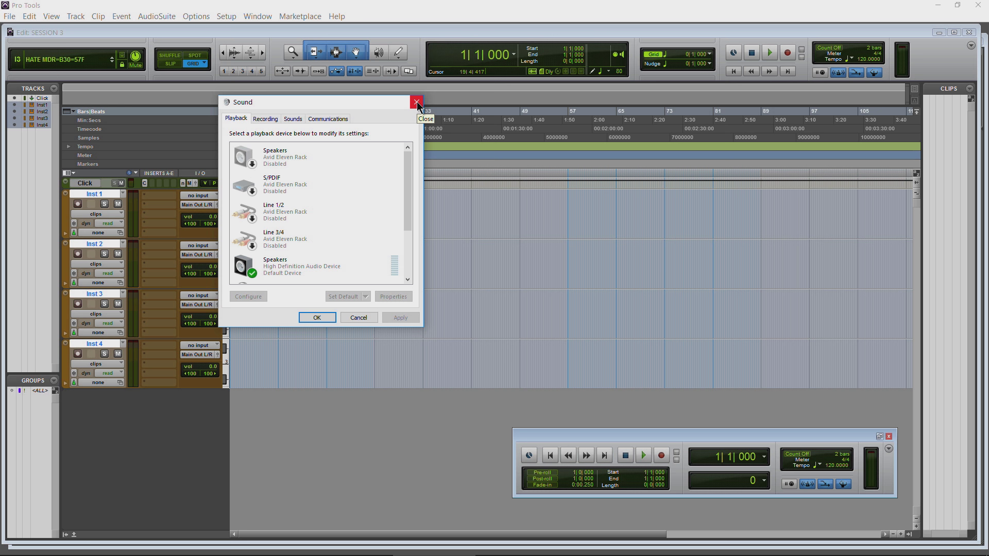
click(417, 102)
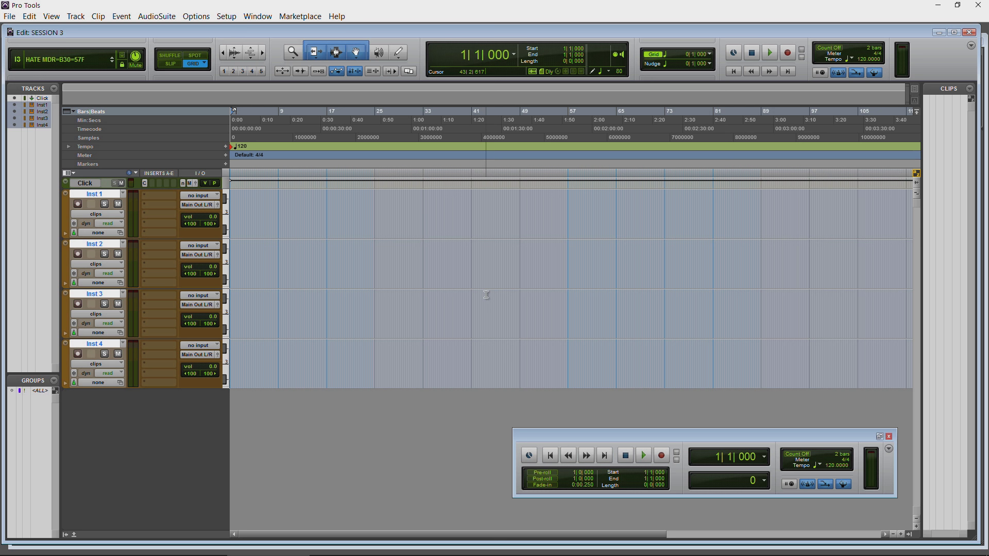
Step: Reopen the playback devices list, view the options available for the disabled Avid Eleven Rack speakers, and close it without changes
right_click(920, 549)
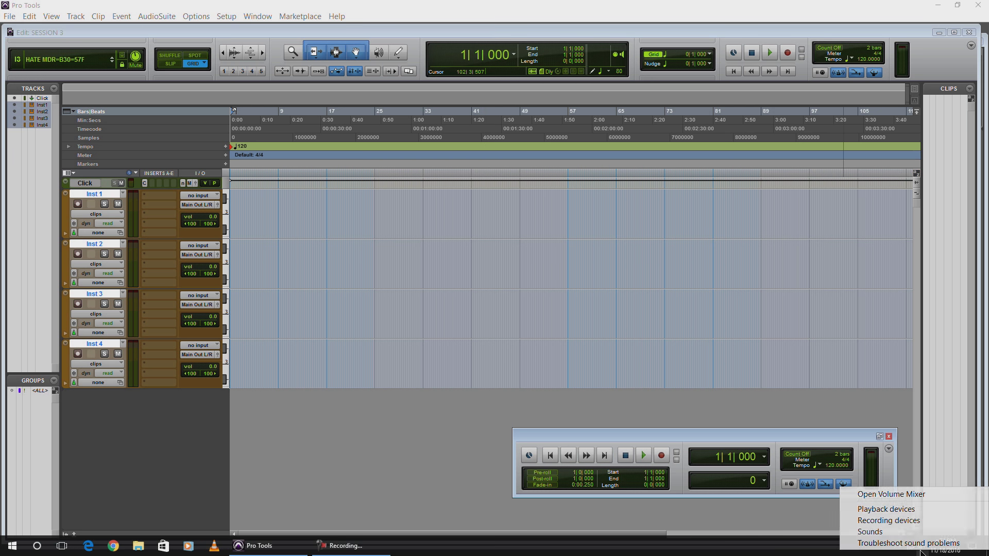
click(905, 510)
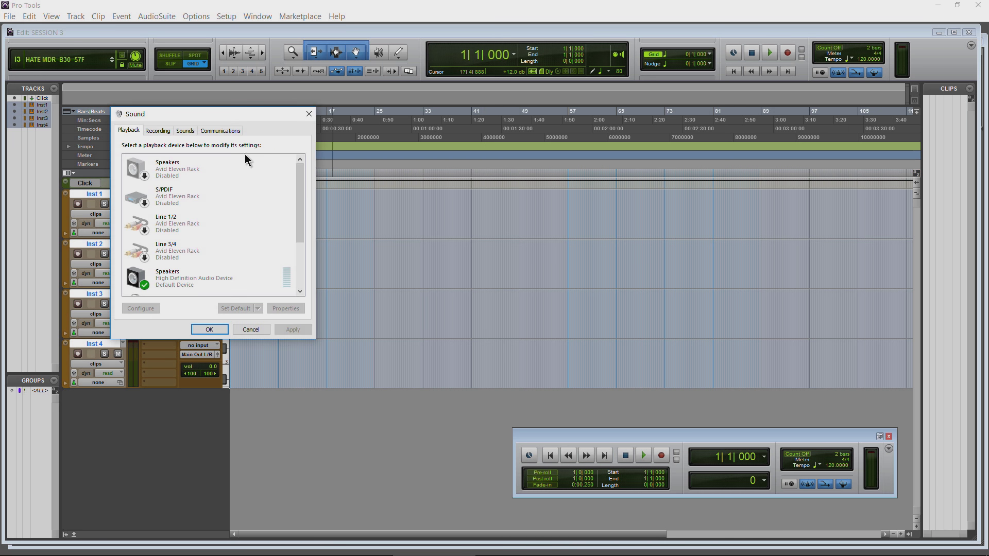
drag(213, 118, 349, 107)
right_click(317, 158)
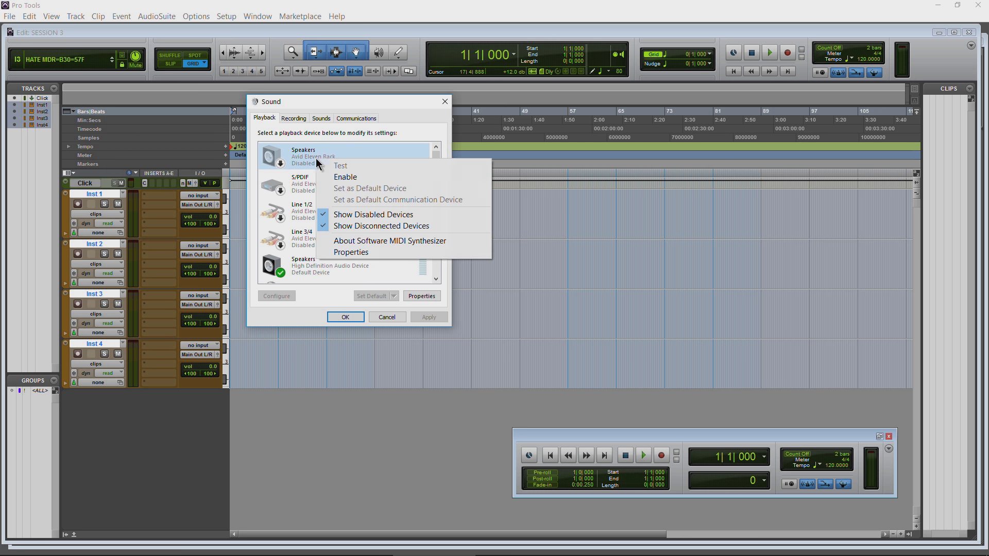
click(318, 155)
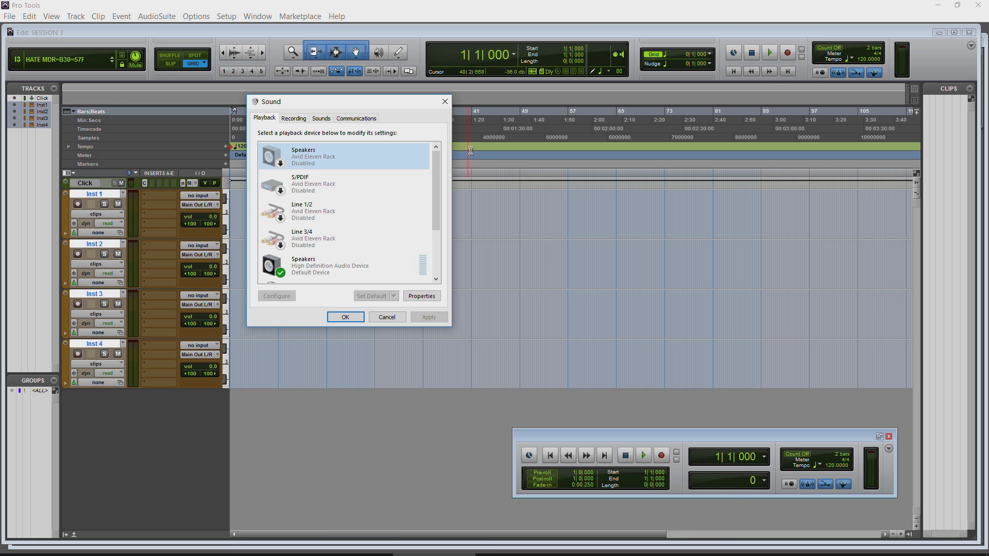
click(445, 101)
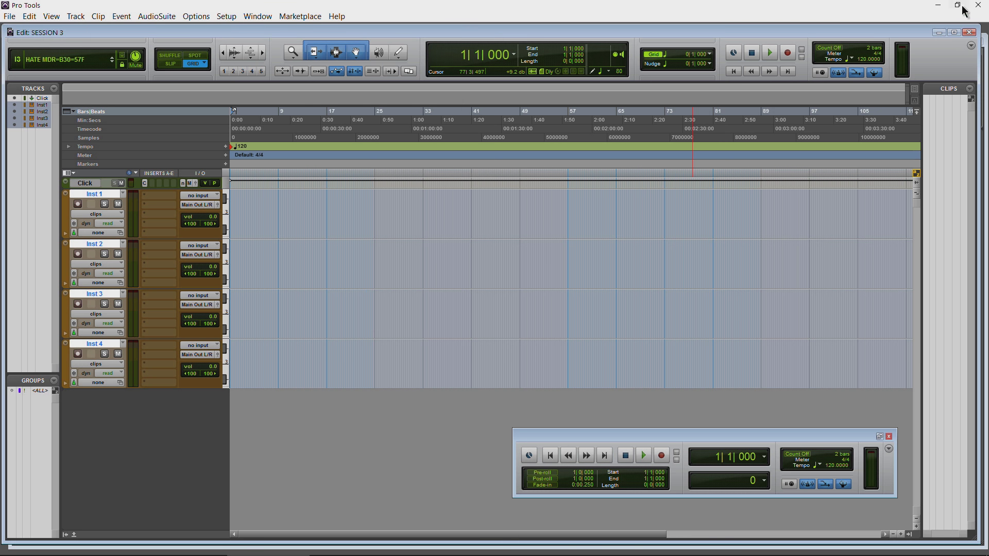
Step: Quit Pro Tools and open the Windows playback devices list from the desktop
click(977, 5)
click(592, 231)
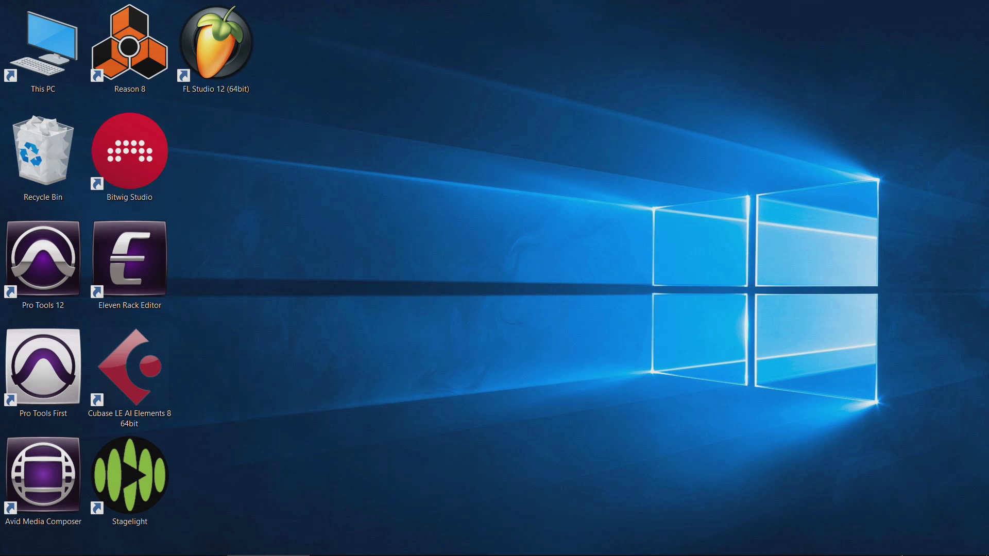
right_click(912, 547)
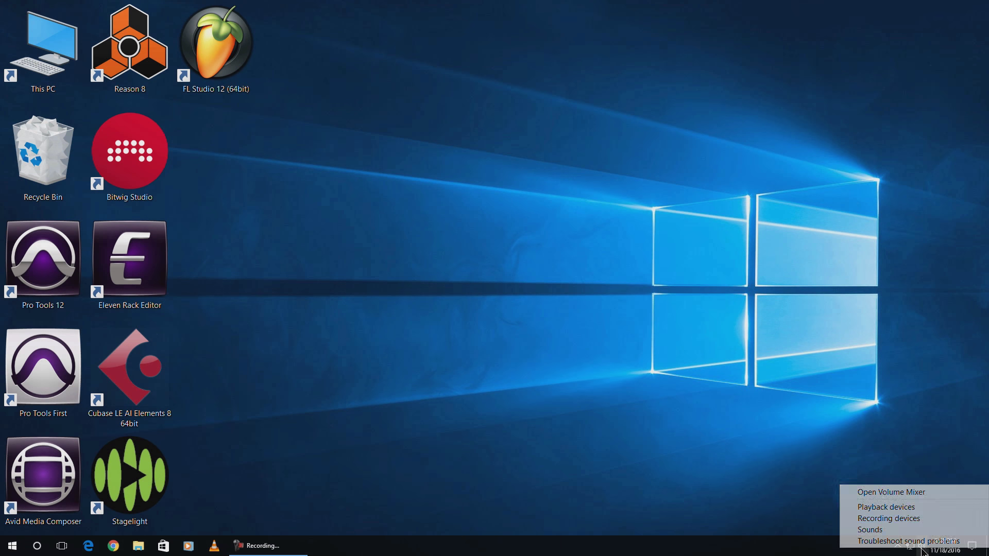
click(868, 507)
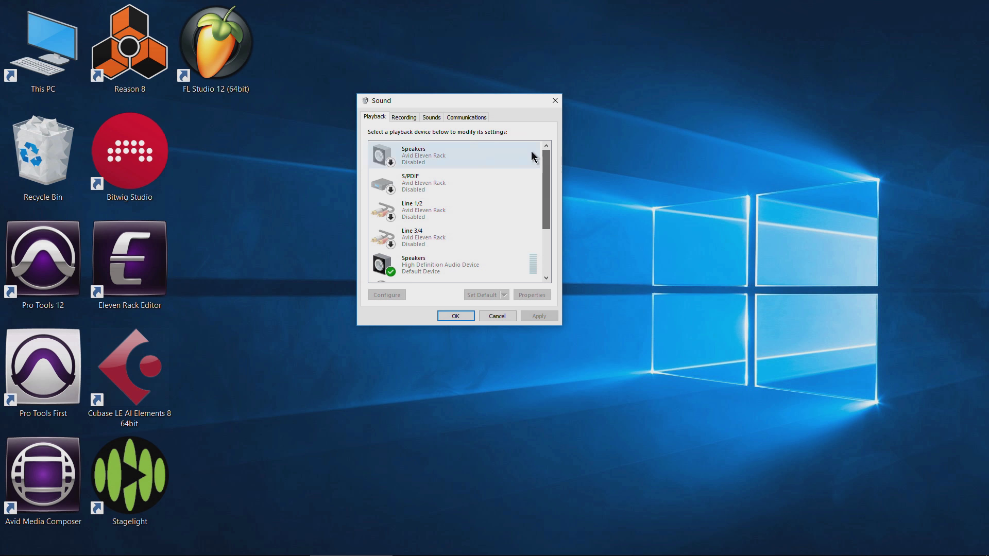
Step: Enable the disabled Avid Eleven Rack speakers in the Windows playback devices list and confirm the change
right_click(429, 157)
click(477, 174)
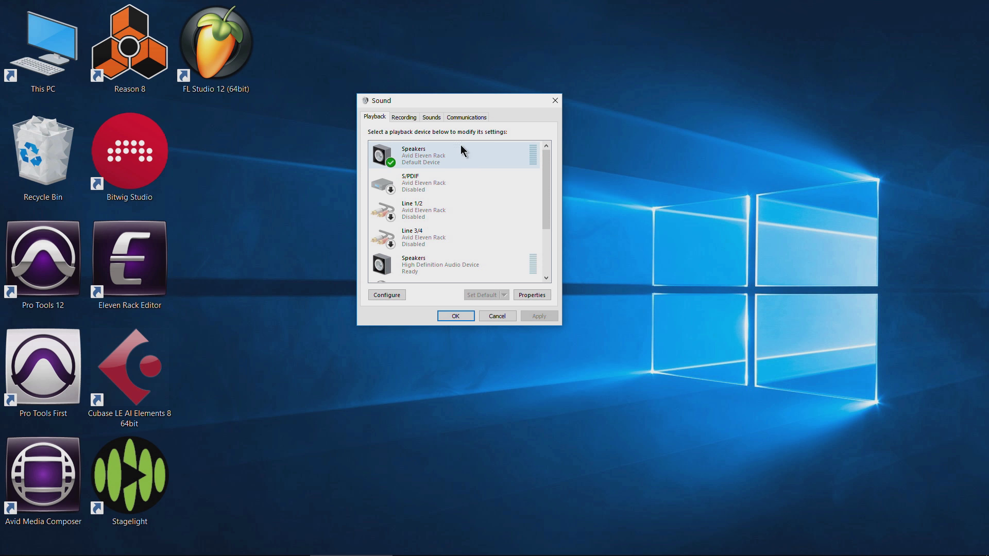
click(456, 315)
Step: Open Windows Media Player and try to play First Kill and On a Sea of Blood from the Jomsviking album
mouse_move(216, 554)
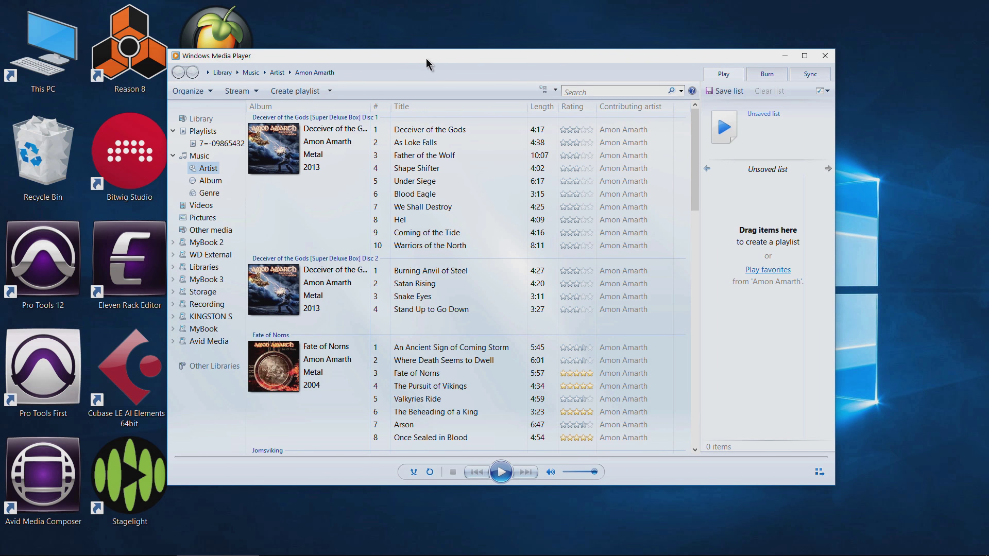
drag(427, 57, 452, 59)
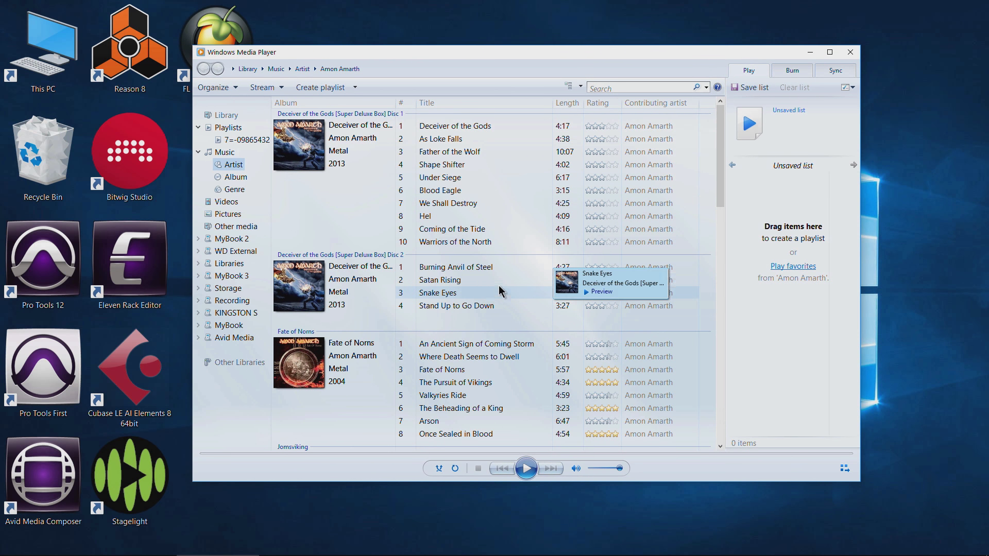
scroll(496, 294, down, 9)
scroll(502, 285, up, 1)
double_click(450, 164)
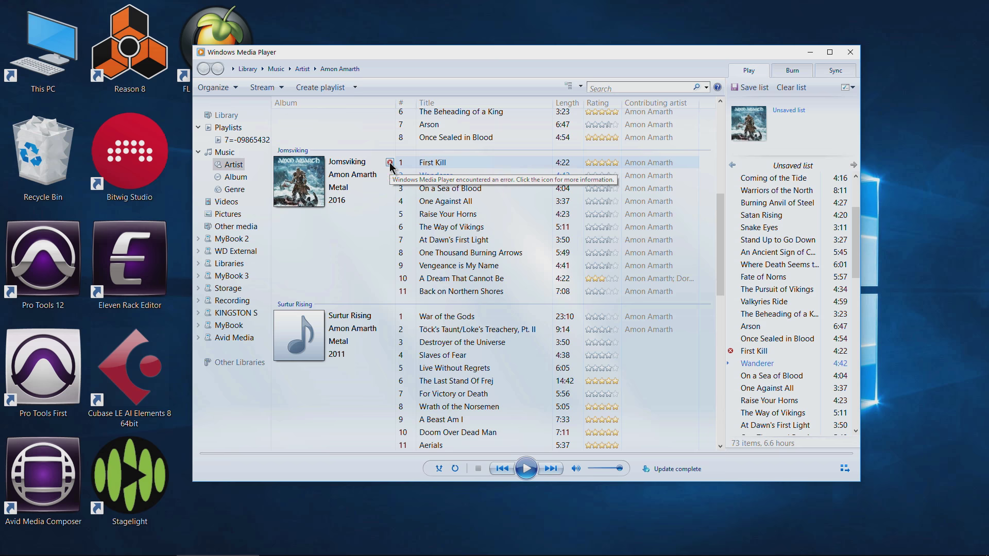
double_click(466, 189)
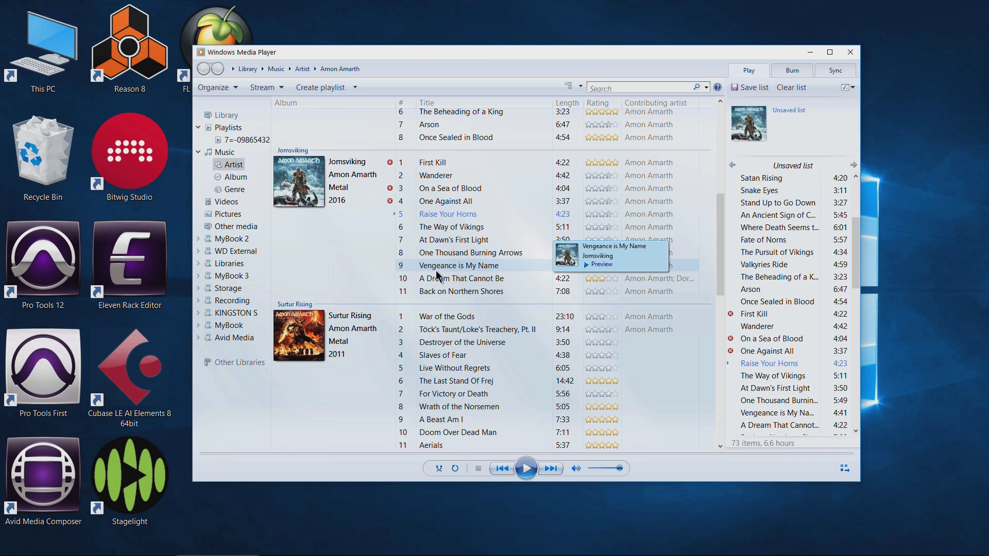
Step: Open the Windows playback devices list and close Windows Media Player behind it
mouse_move(849, 555)
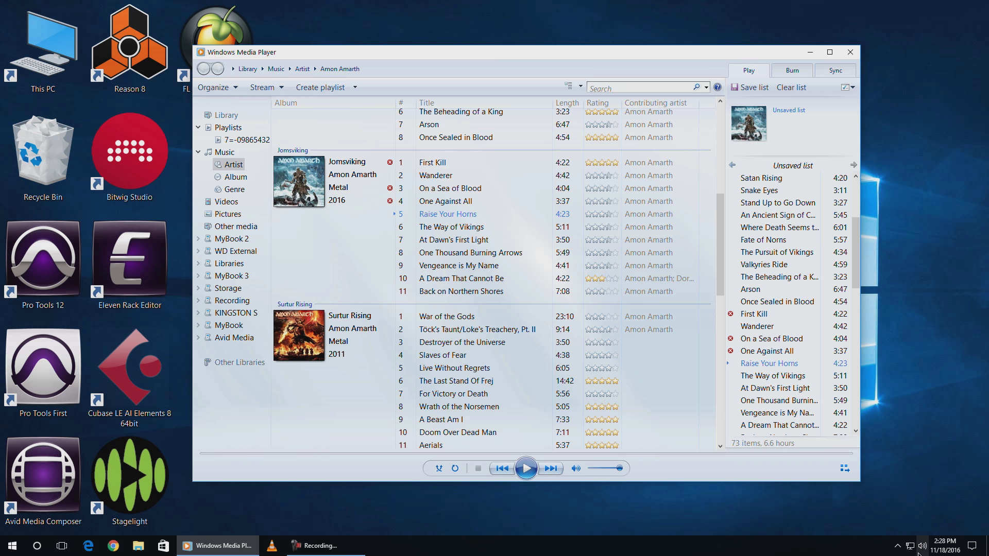
right_click(922, 546)
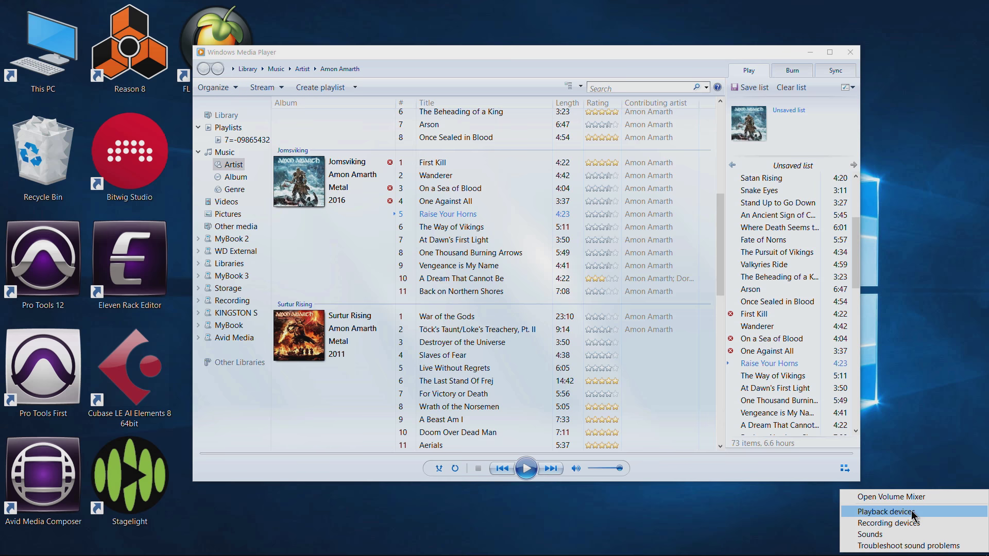
click(920, 513)
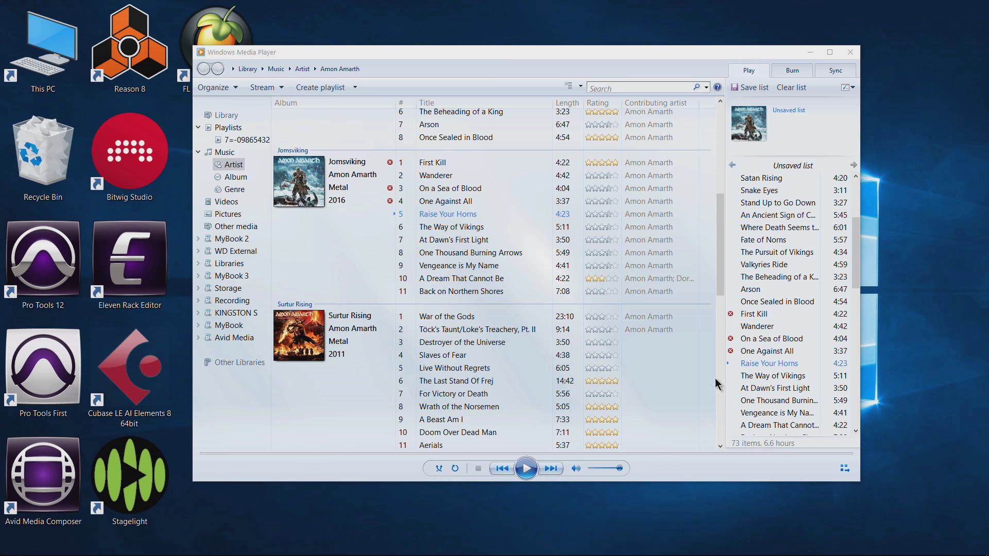
drag(245, 136, 506, 76)
click(853, 52)
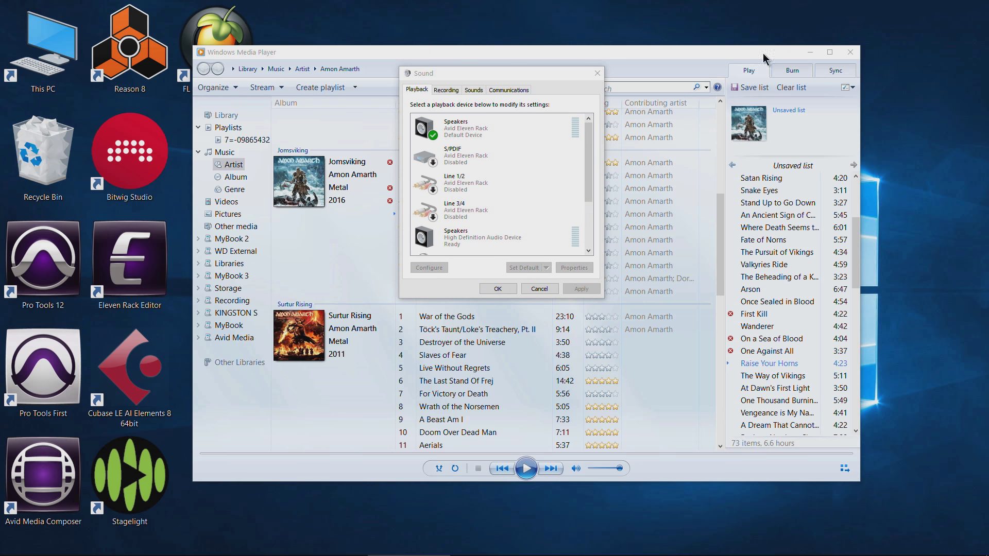
click(850, 53)
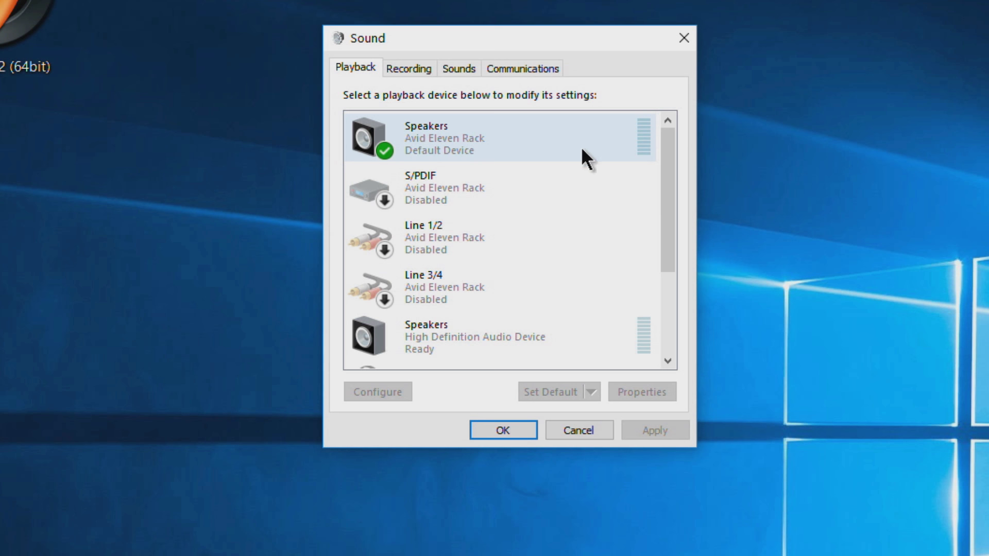
Step: Open the Avid Eleven Rack speakers' advanced properties and view the available default sample rate and bit depth formats
right_click(453, 124)
click(499, 281)
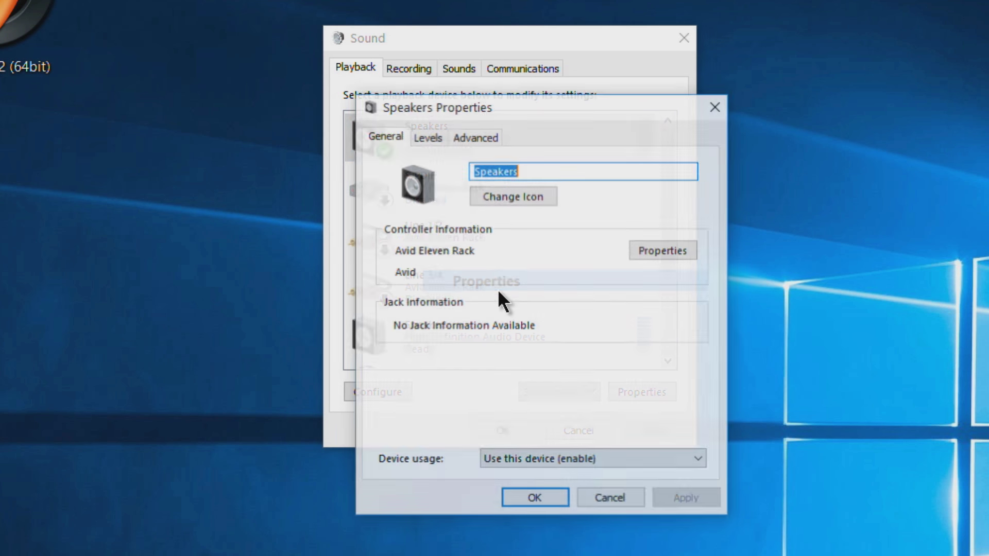
click(472, 138)
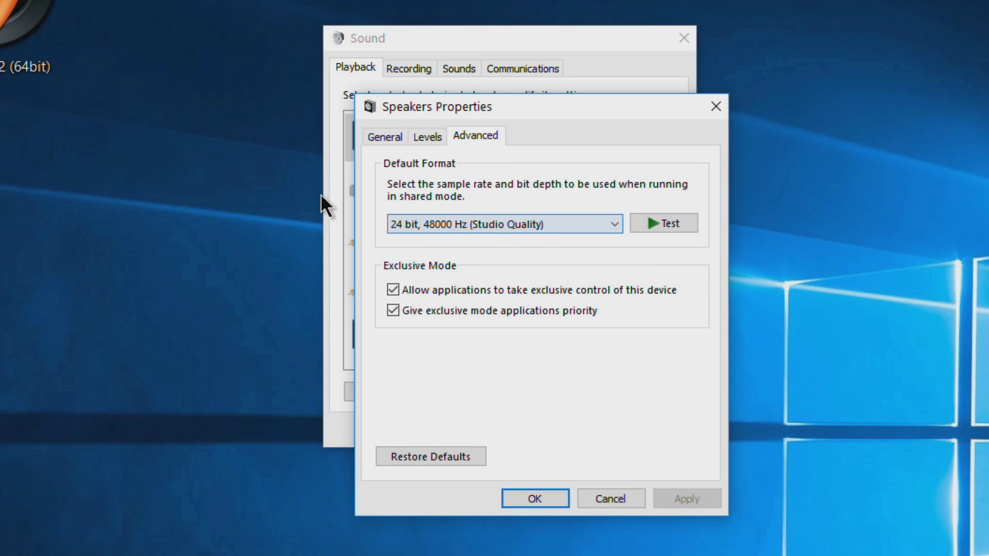
click(502, 224)
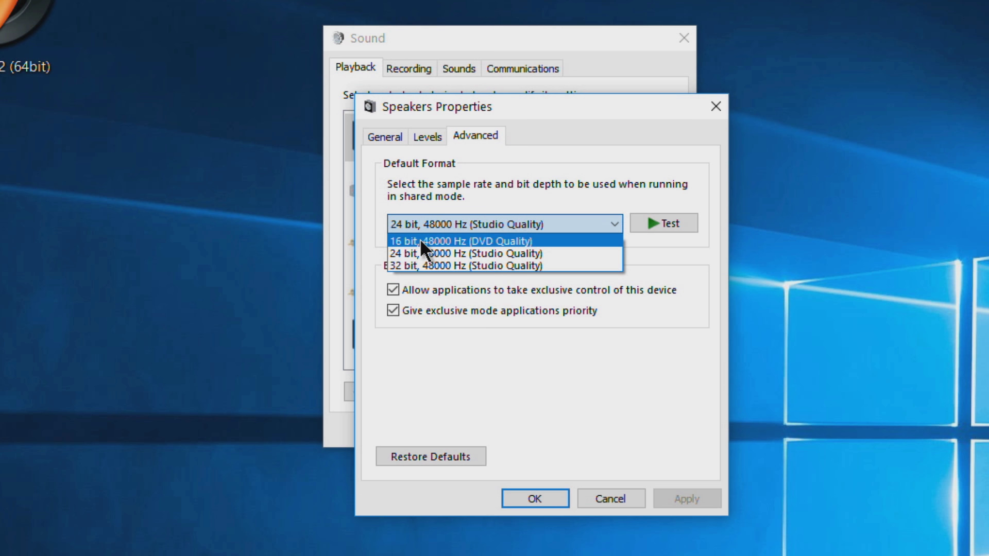
click(604, 163)
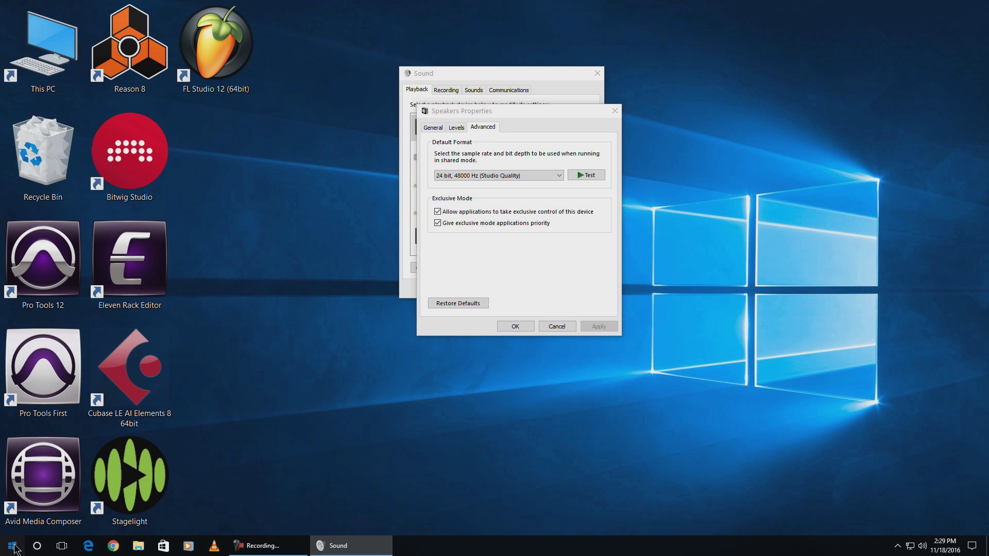
Step: Launch the Eleven Rack Control Panel from the Avid programs group
click(12, 546)
scroll(43, 470, down, 10)
scroll(99, 380, up, 2)
click(97, 373)
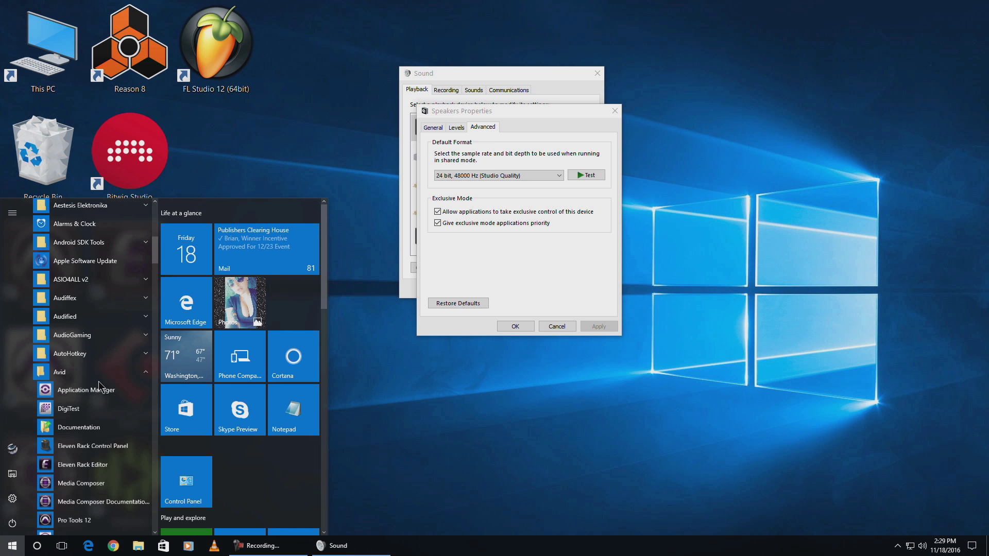
click(93, 464)
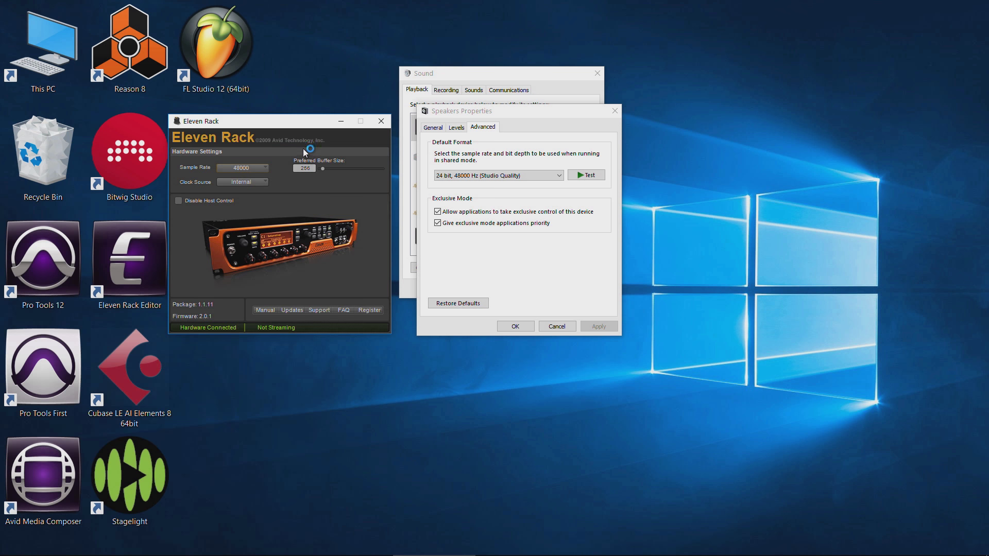
Step: Set the Eleven Rack hardware sample rate to 44100 and try to apply 16 bit, 48000 Hz (DVD Quality) as the speakers' default format
click(259, 168)
click(242, 180)
click(543, 175)
click(521, 195)
click(533, 176)
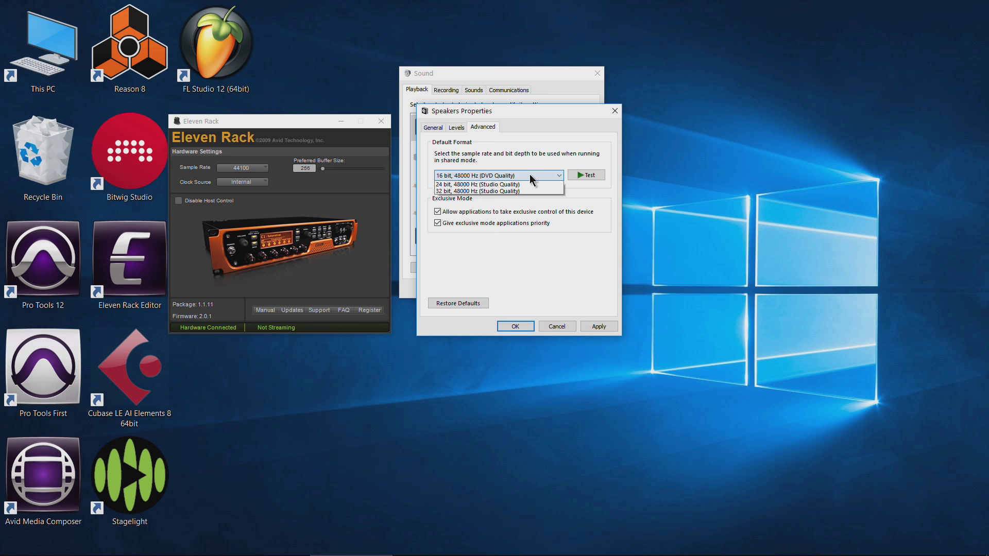
click(525, 193)
click(530, 178)
click(525, 186)
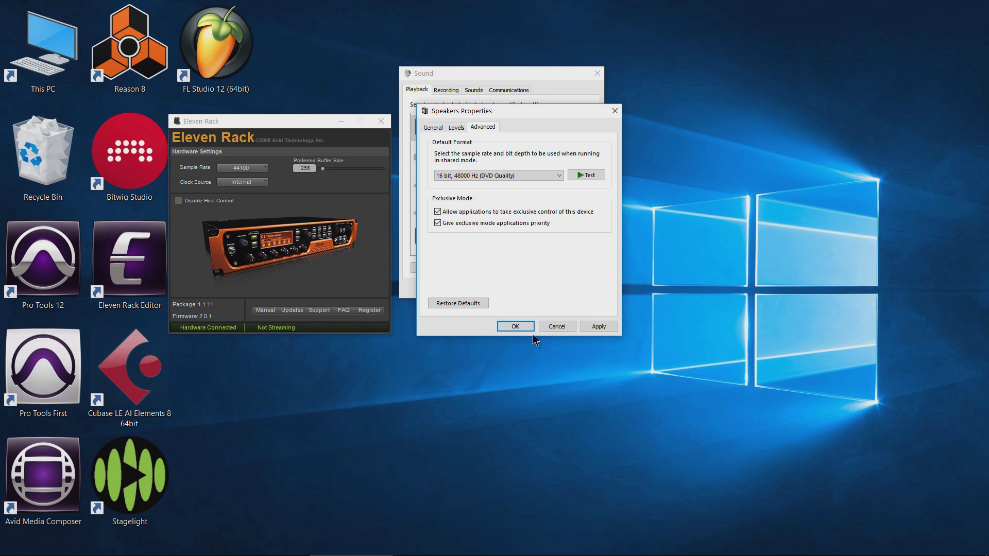
click(592, 327)
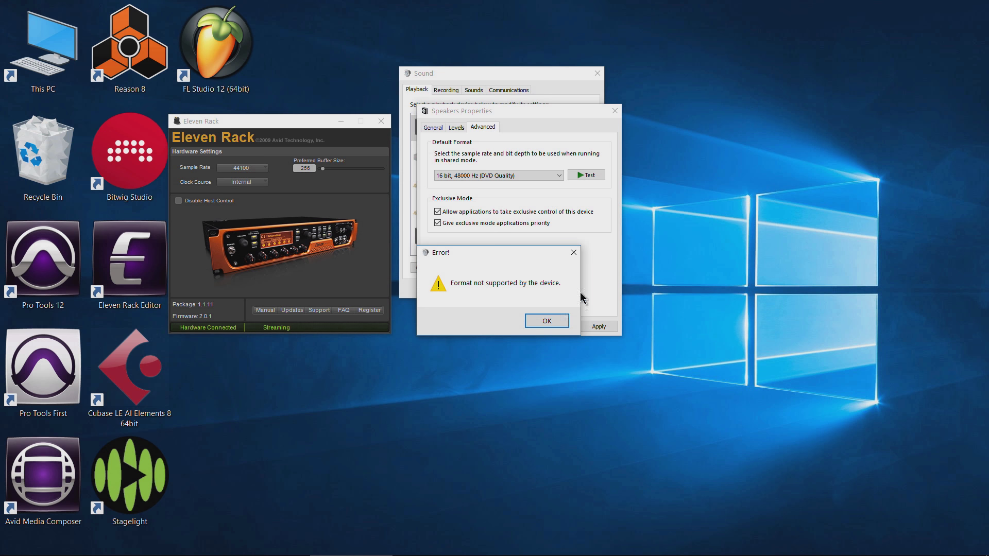
click(546, 321)
Step: Try again to apply a 48000 Hz default format to the speakers with the hardware at 44100
click(498, 175)
click(522, 185)
click(596, 326)
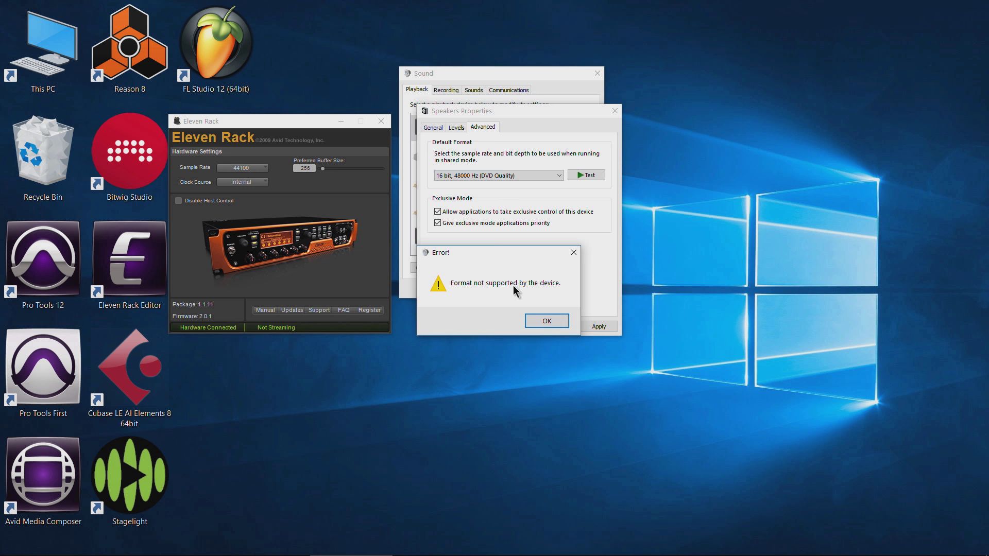
click(544, 321)
Step: Set the Eleven Rack hardware sample rate to 48000 and test the speakers at 24 bit, 48000 Hz (Studio Quality)
click(249, 168)
click(253, 187)
click(497, 175)
click(524, 216)
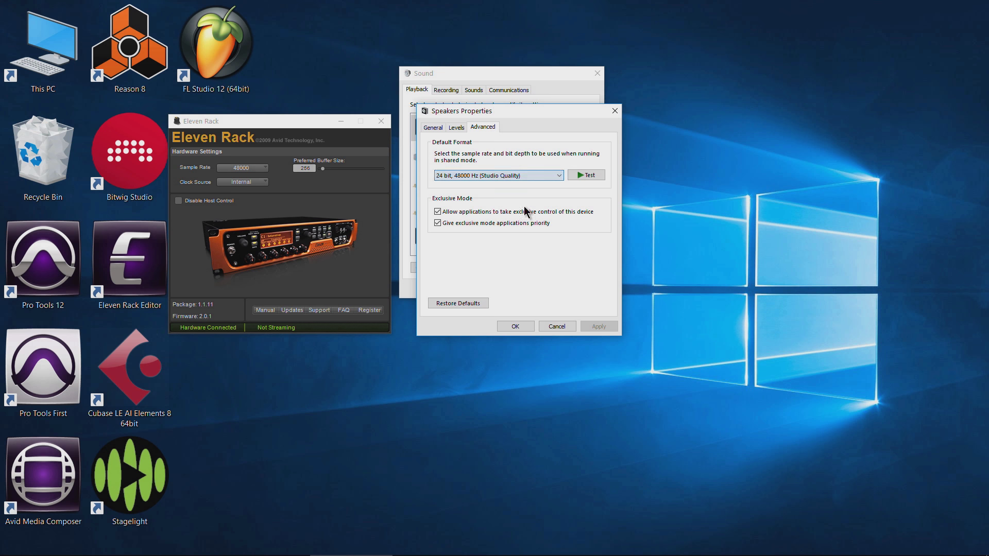
click(591, 175)
click(533, 320)
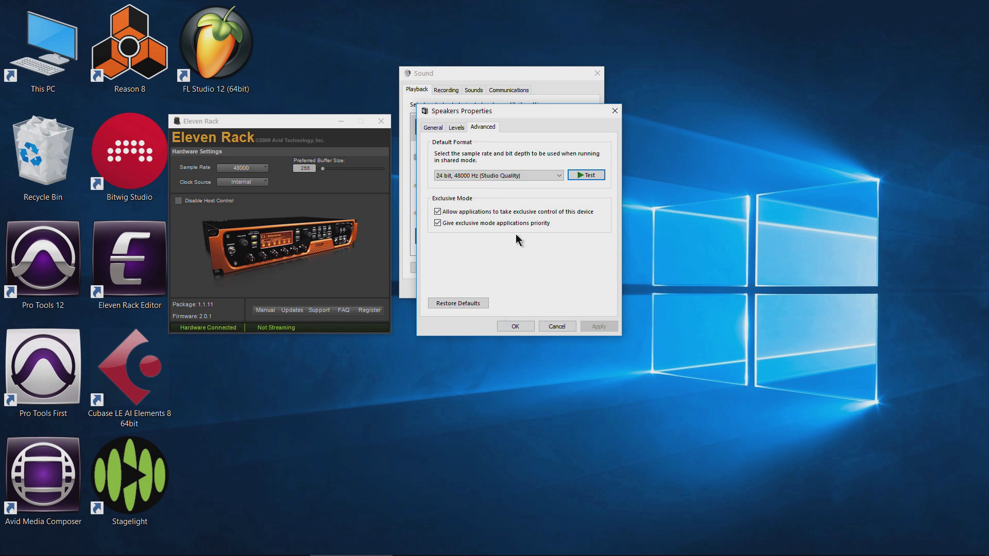
Step: Test and apply 16 bit, 48000 Hz (DVD Quality) as the speakers' default format, closing their properties
click(506, 179)
click(482, 187)
click(587, 175)
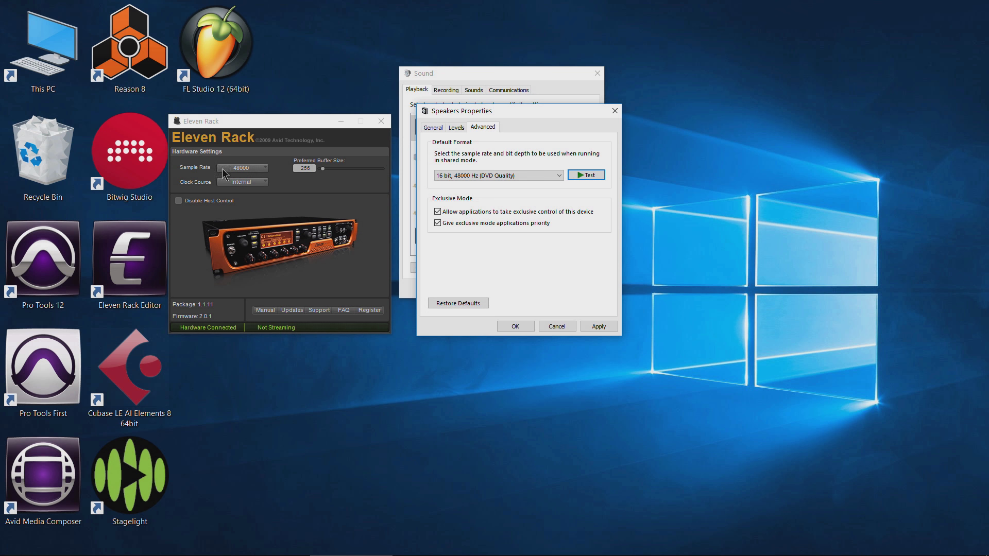
click(587, 326)
click(519, 327)
Step: Play First Kill from the Jomsviking album in Windows Media Player to check system audio, and close the player
mouse_move(415, 547)
click(189, 546)
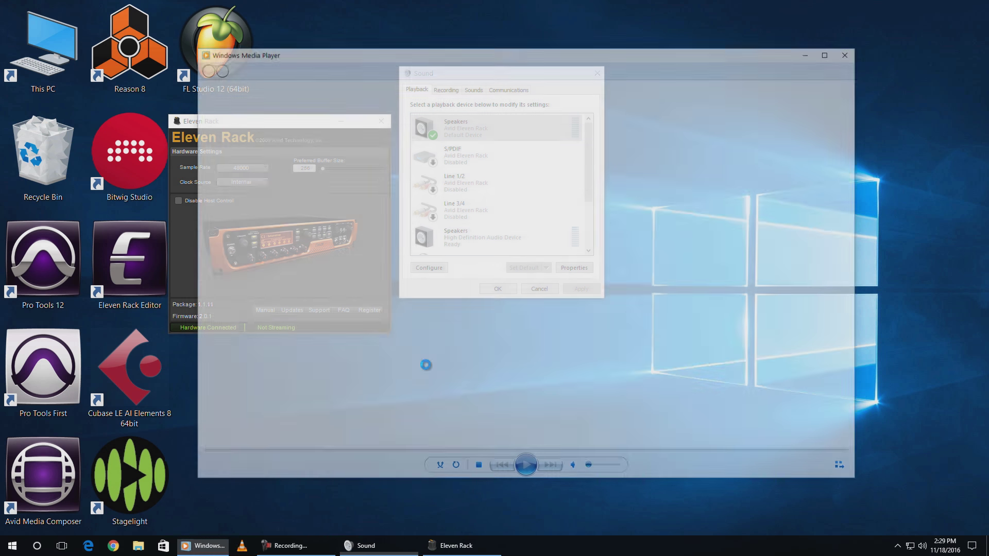
scroll(457, 269, down, 2)
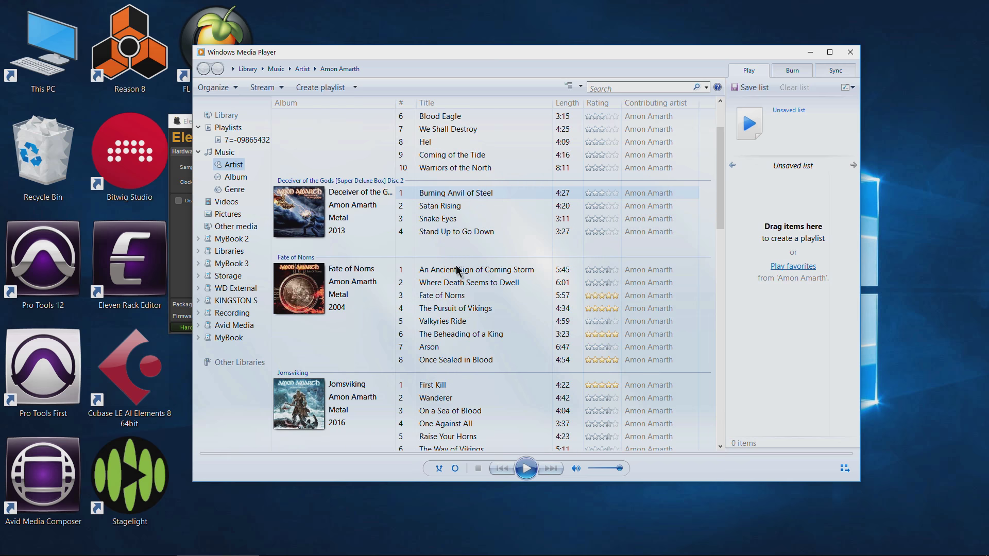
scroll(459, 271, down, 3)
double_click(460, 274)
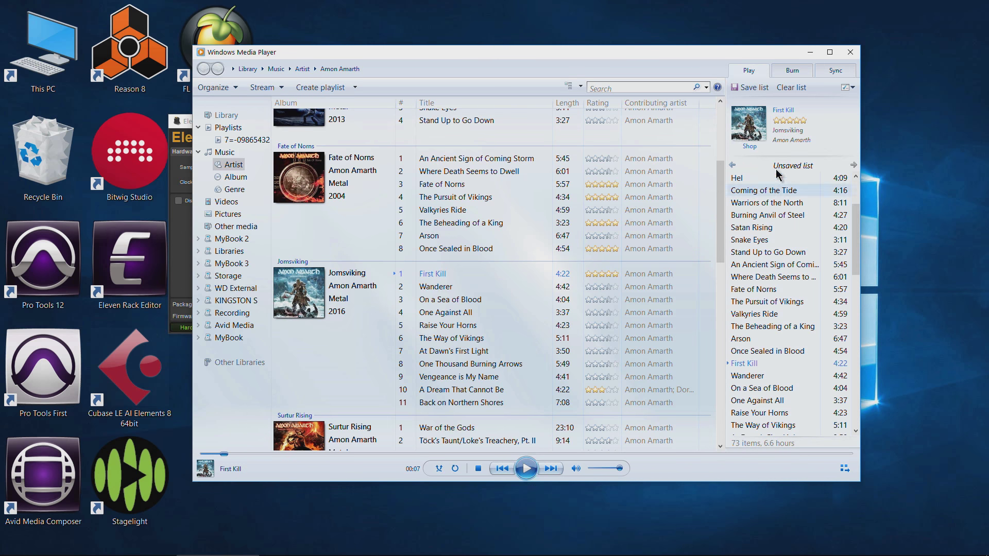
click(850, 52)
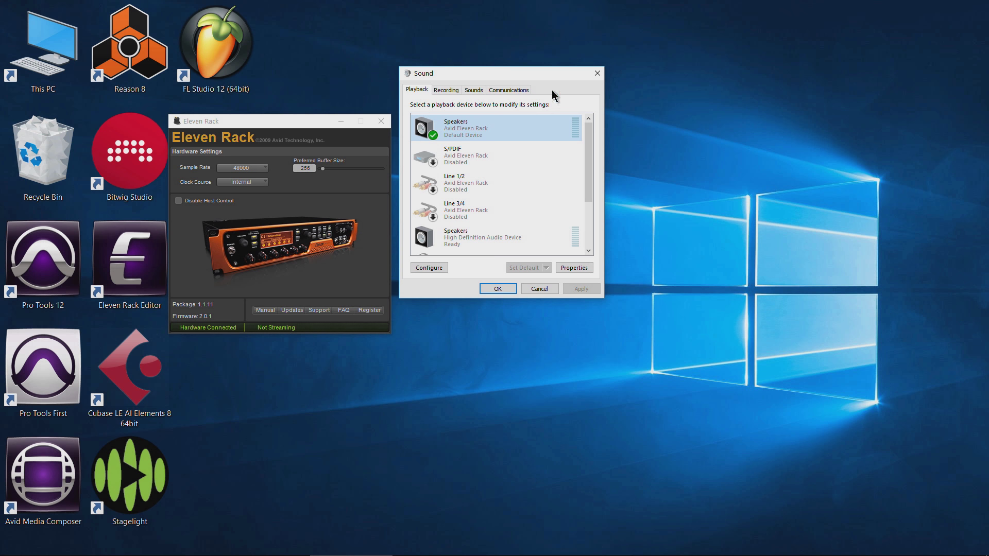
Step: Close the Eleven Rack and Sound windows and launch Pro Tools 12
click(381, 121)
click(597, 73)
double_click(27, 266)
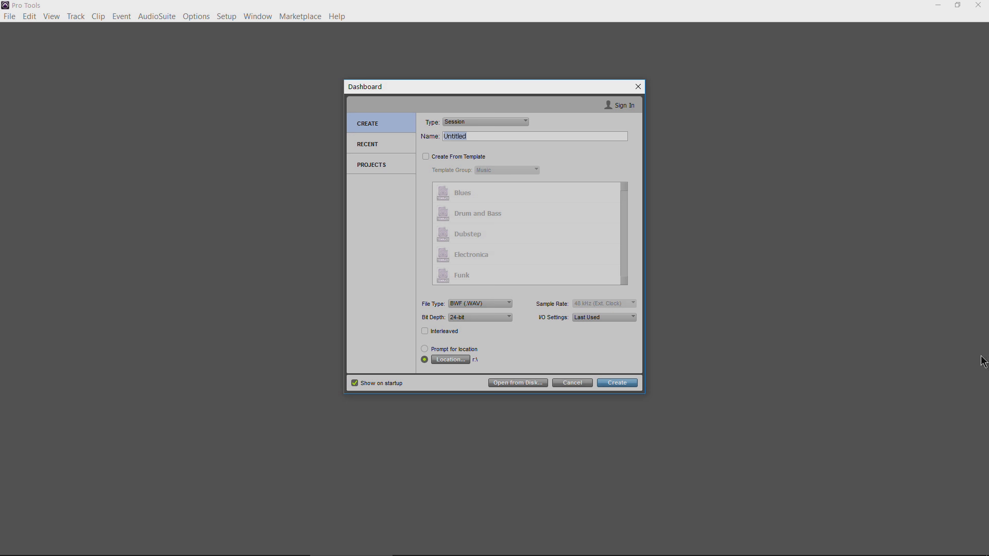
Step: Disallow applications from taking exclusive control of the Avid Eleven Rack speakers in the Windows playback device properties and apply the change
mouse_move(921, 550)
right_click(922, 547)
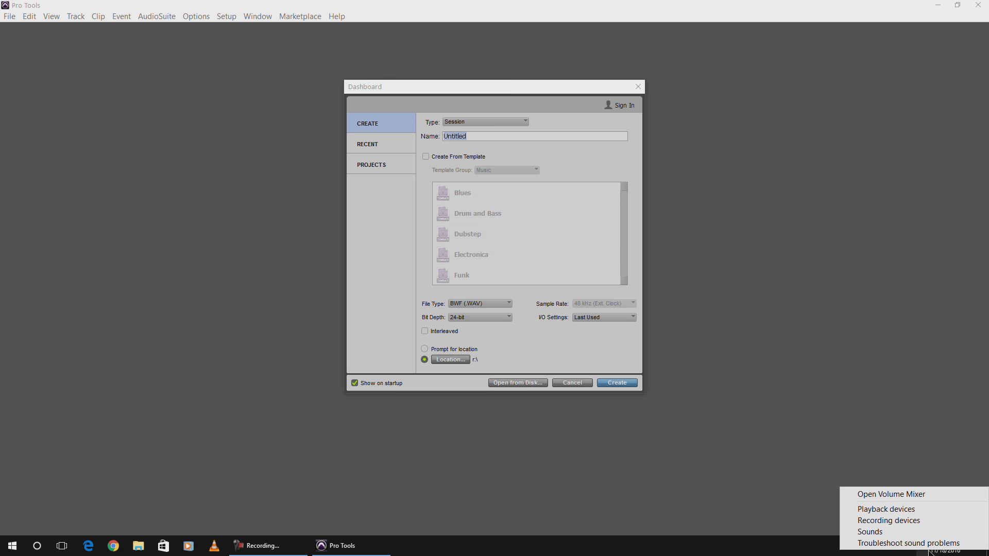
click(910, 509)
right_click(129, 99)
click(165, 186)
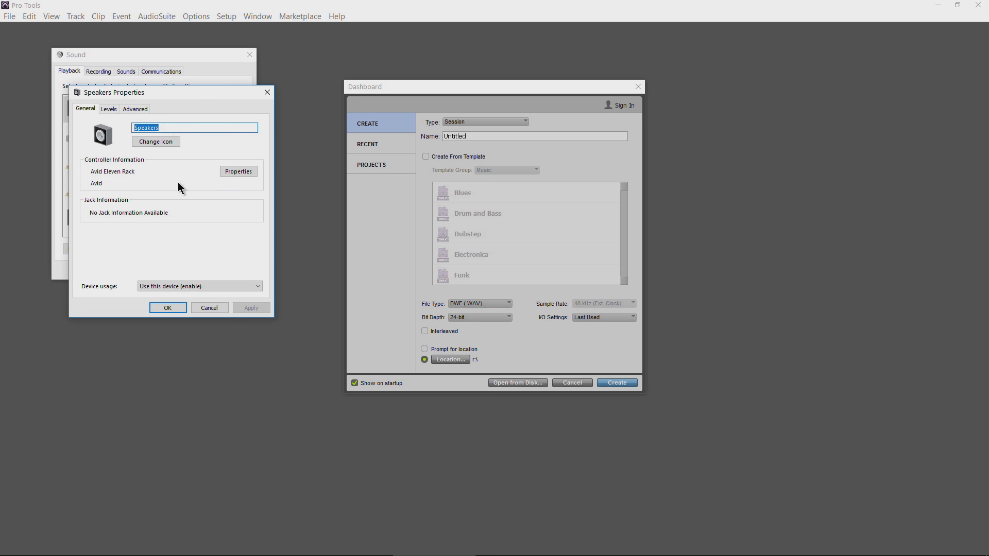
click(143, 109)
click(90, 193)
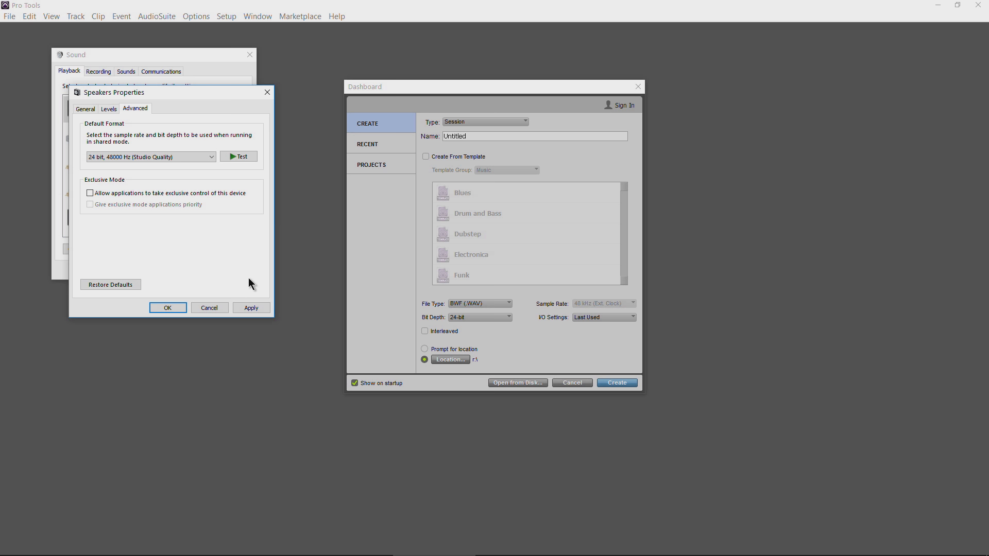
click(251, 307)
click(168, 308)
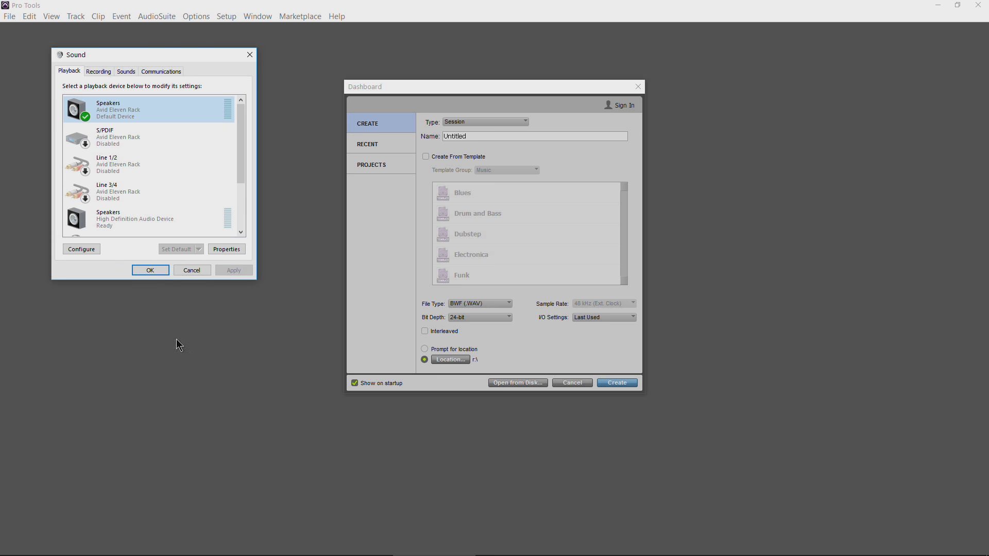
click(150, 270)
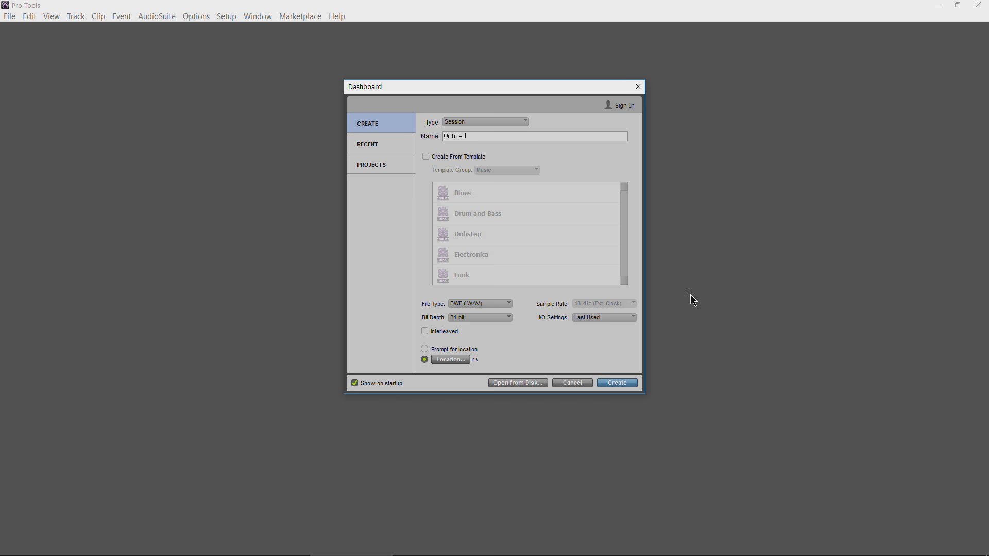
Step: Quit Pro Tools and relaunch Pro Tools 12 from the desktop
click(643, 88)
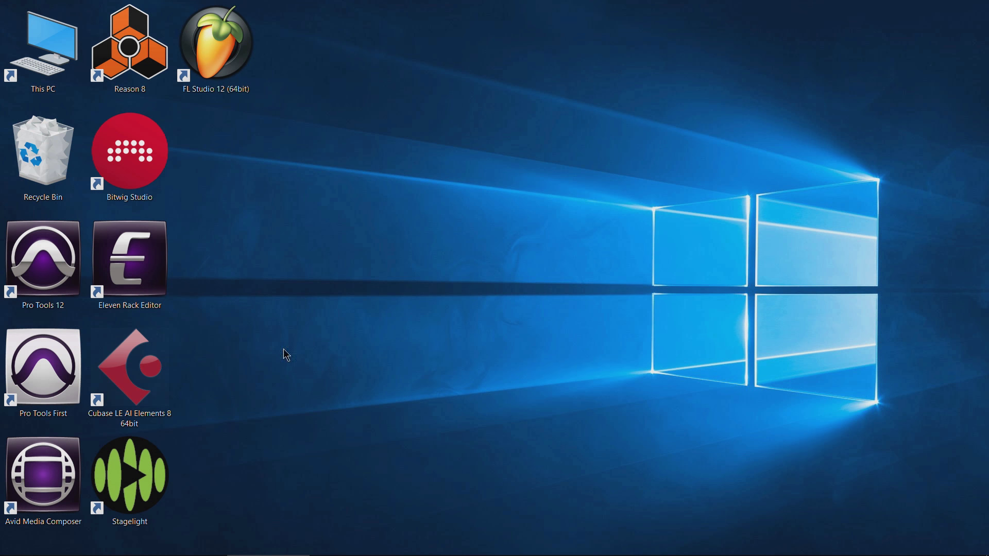
double_click(57, 270)
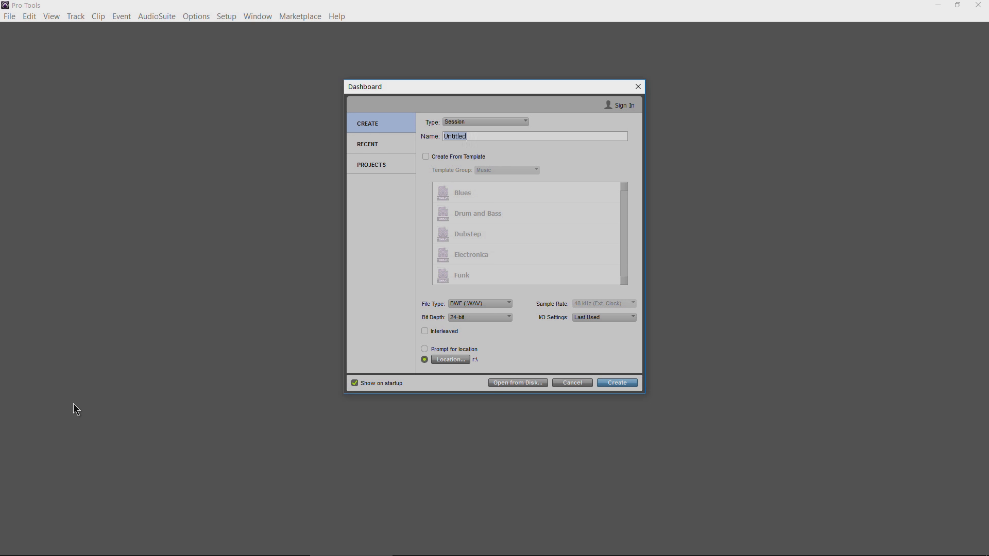
Step: Check the hardware settings in the Eleven Rack Control Panel, close it, and dismiss the Pro Tools Dashboard
click(12, 546)
scroll(83, 415, down, 5)
scroll(83, 415, down, 3)
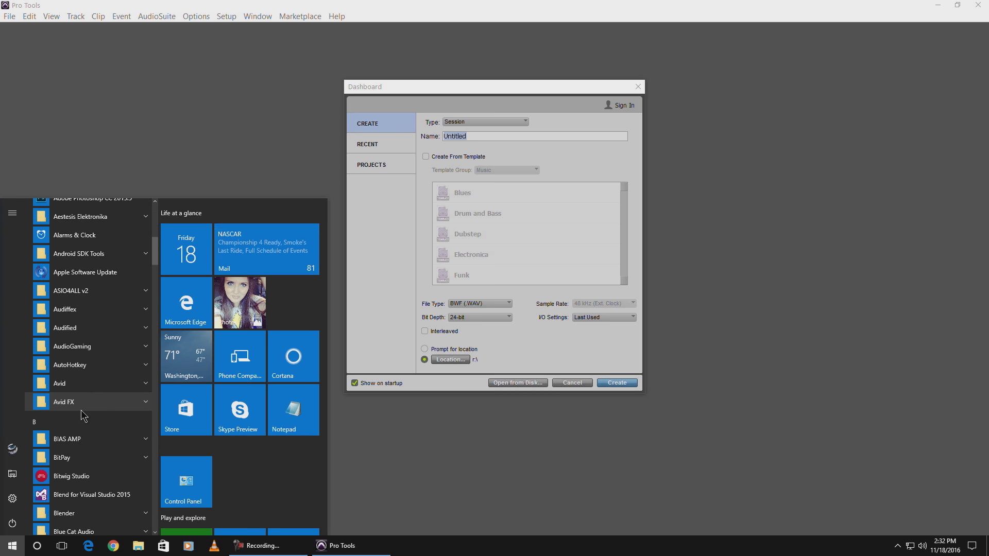
click(88, 386)
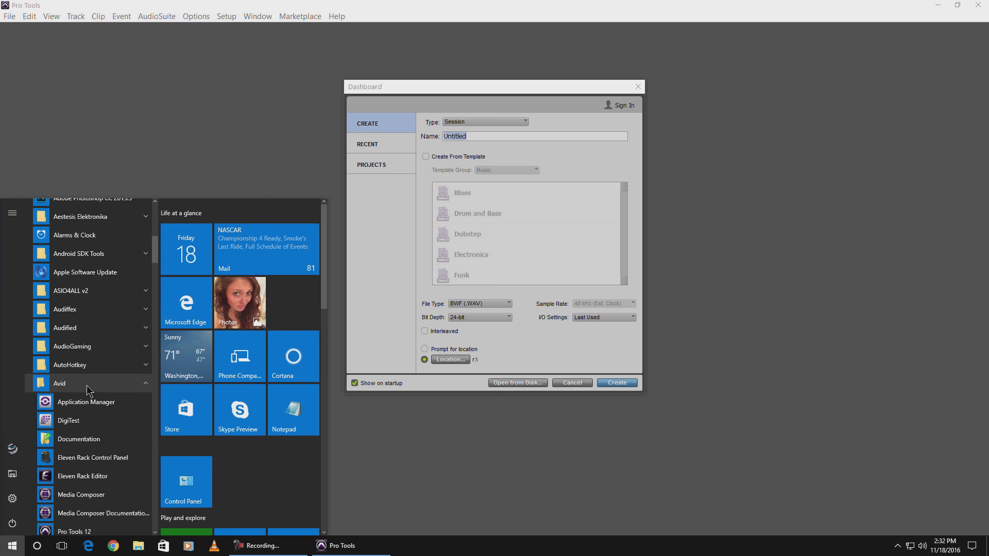
scroll(84, 451, down, 1)
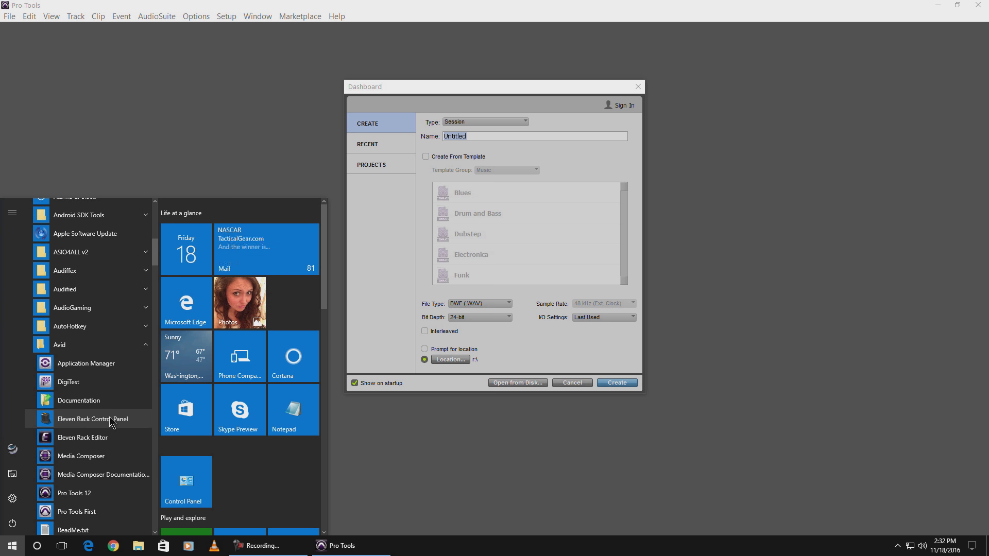
click(90, 418)
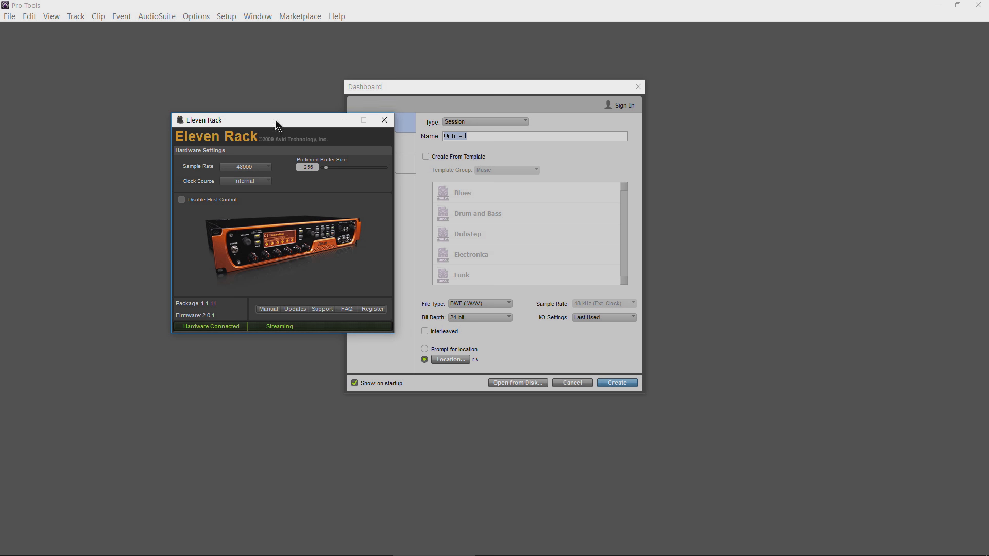
drag(273, 123, 297, 110)
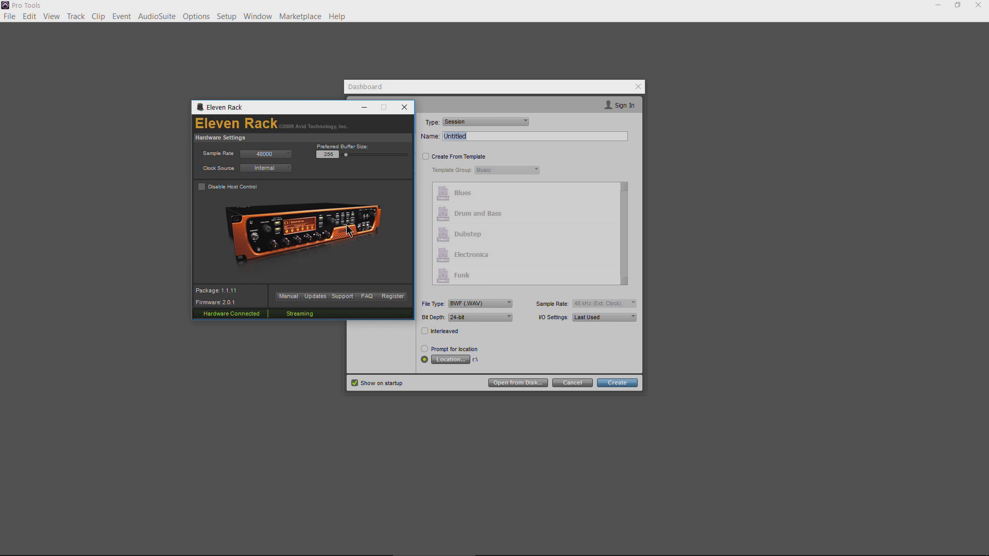
click(405, 107)
mouse_move(804, 555)
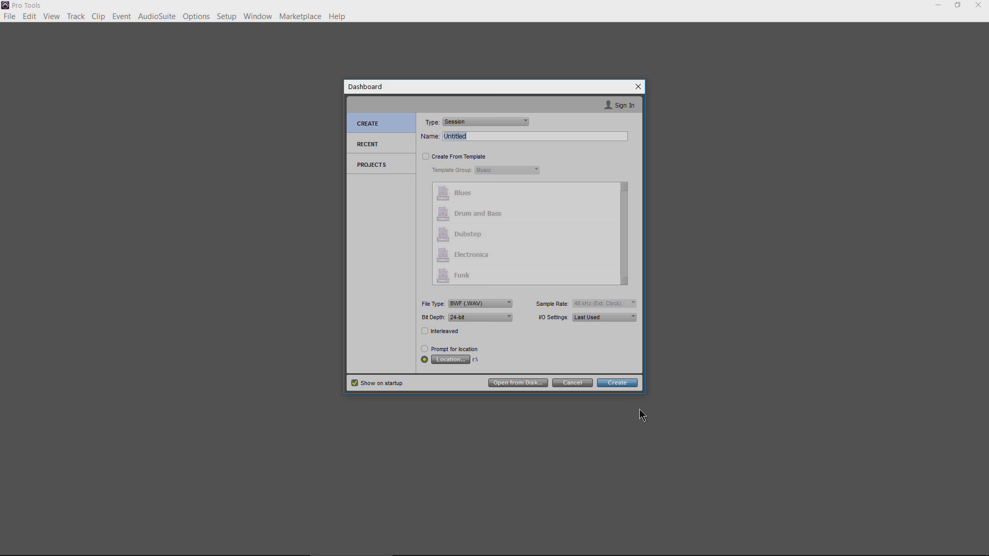
click(570, 386)
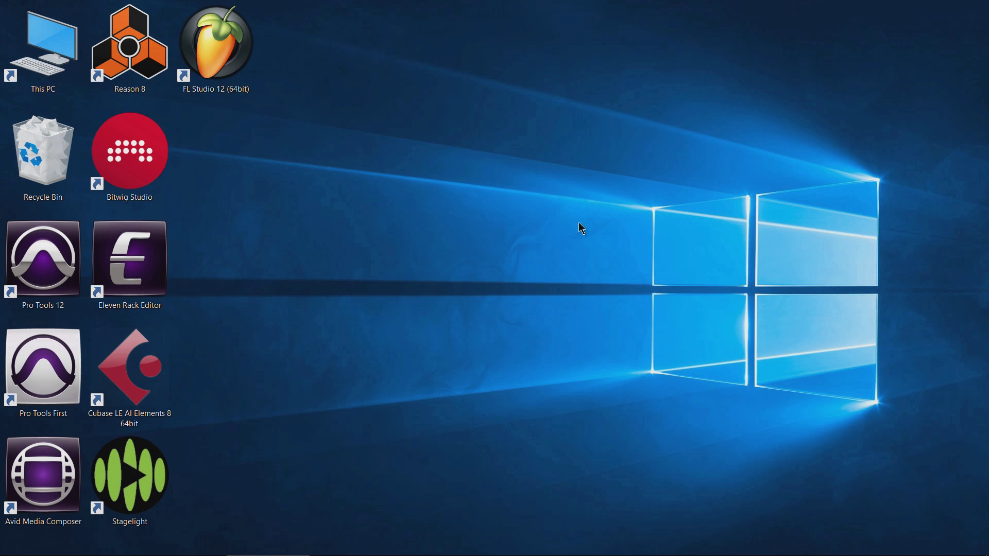
Step: Open the Windows playback devices and review the Avid Eleven Rack speaker setup options, cancelling the setup without changes
right_click(922, 547)
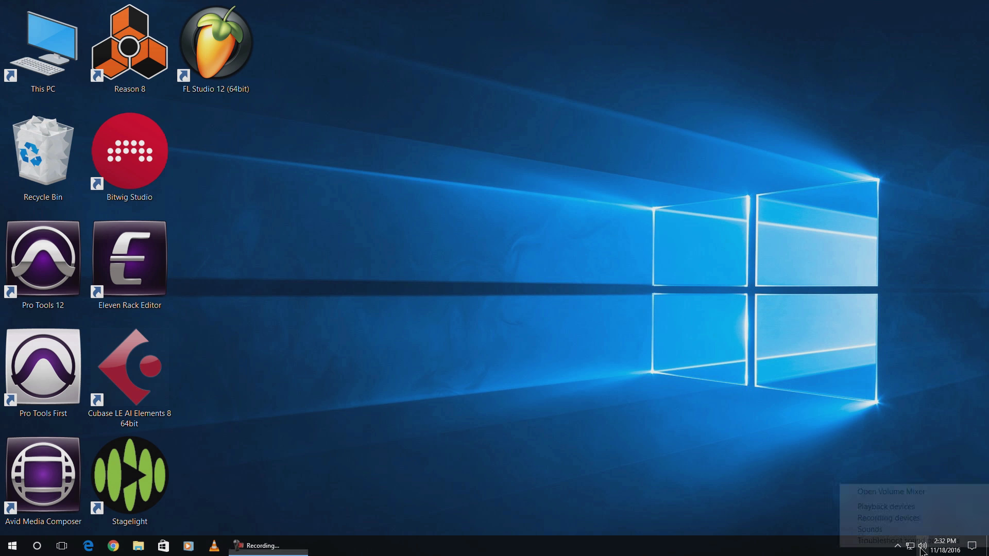
click(920, 508)
drag(154, 102, 437, 82)
right_click(435, 132)
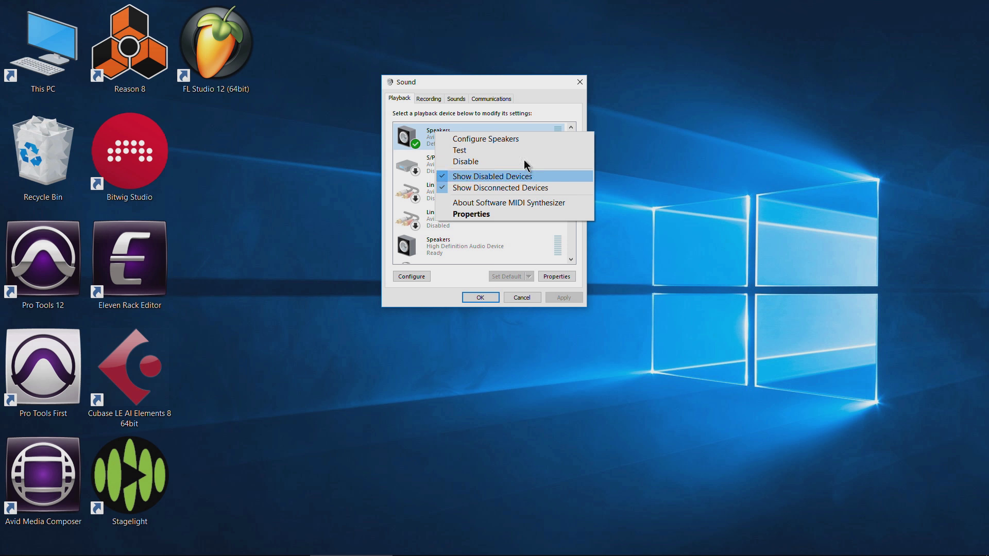
click(502, 139)
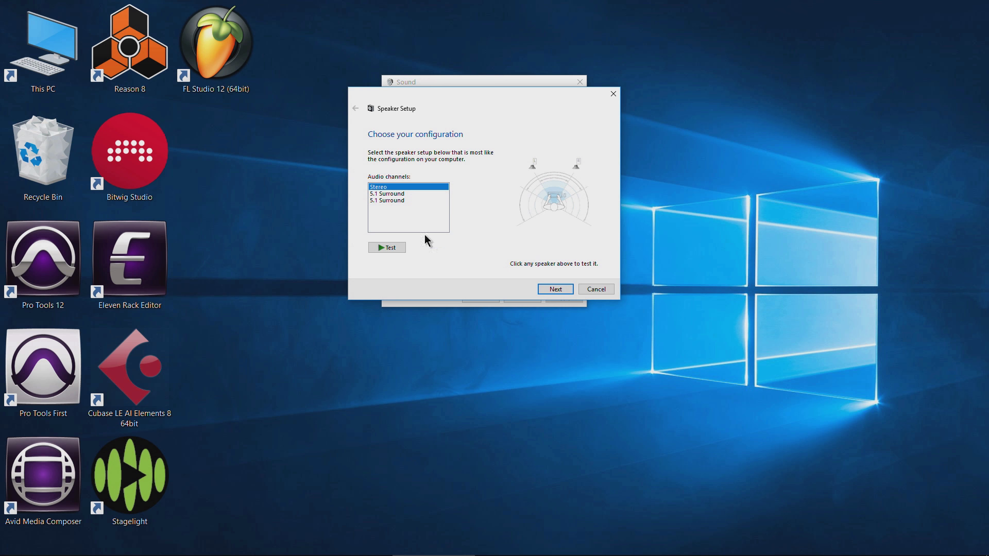
click(565, 289)
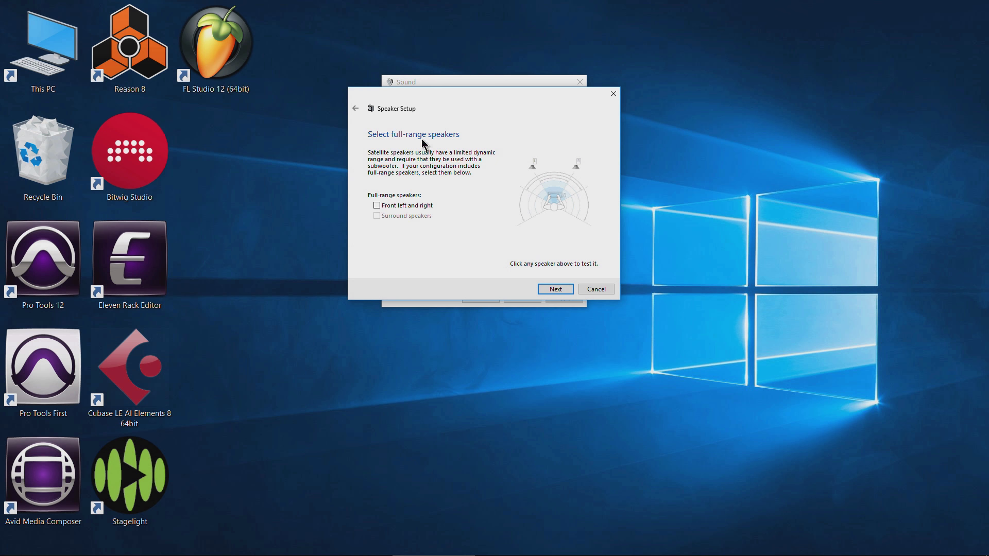
click(595, 289)
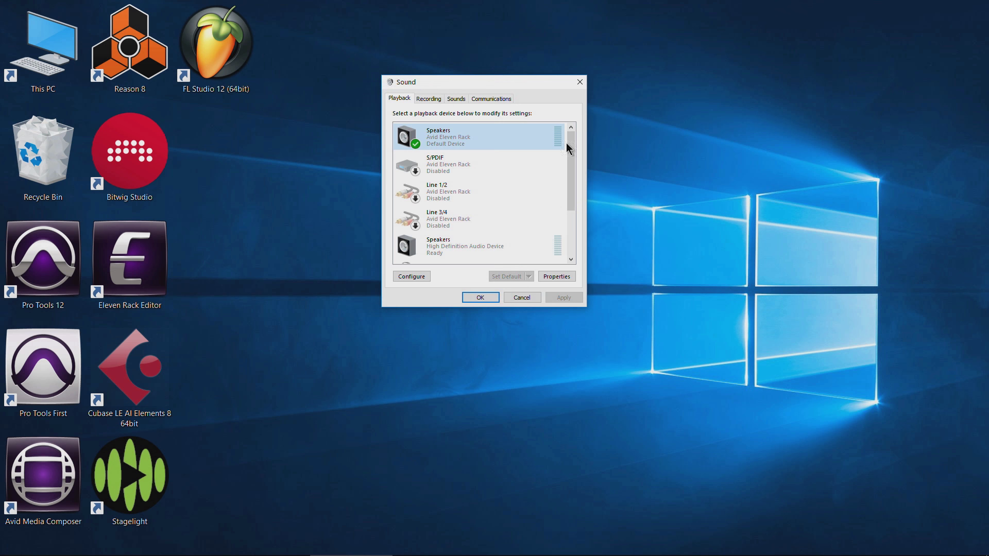
Step: Disable the Avid Eleven Rack speakers in the Windows playback devices
scroll(572, 154, down, 1)
scroll(577, 165, down, 3)
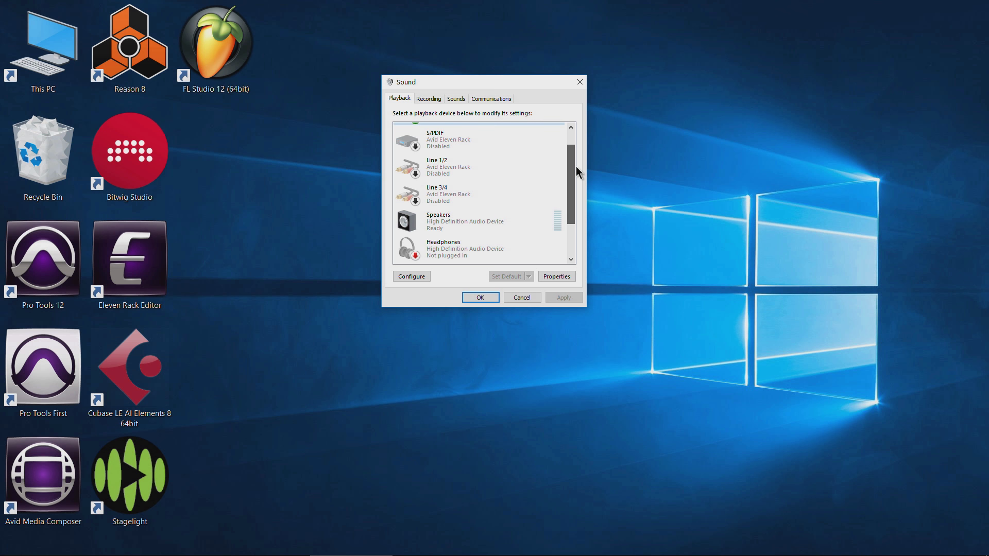
scroll(570, 178, up, 3)
scroll(573, 178, up, 1)
drag(482, 79, 538, 81)
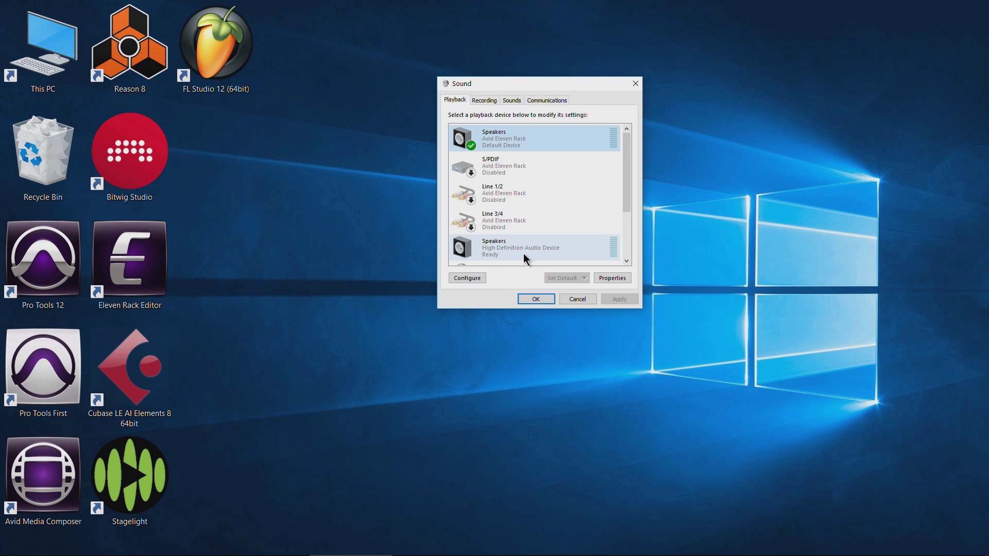
right_click(527, 138)
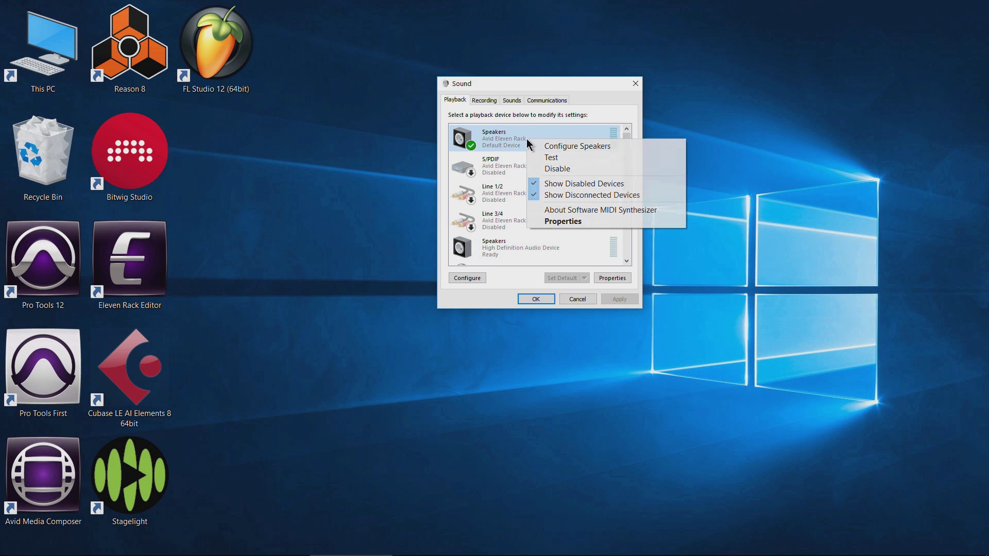
click(577, 165)
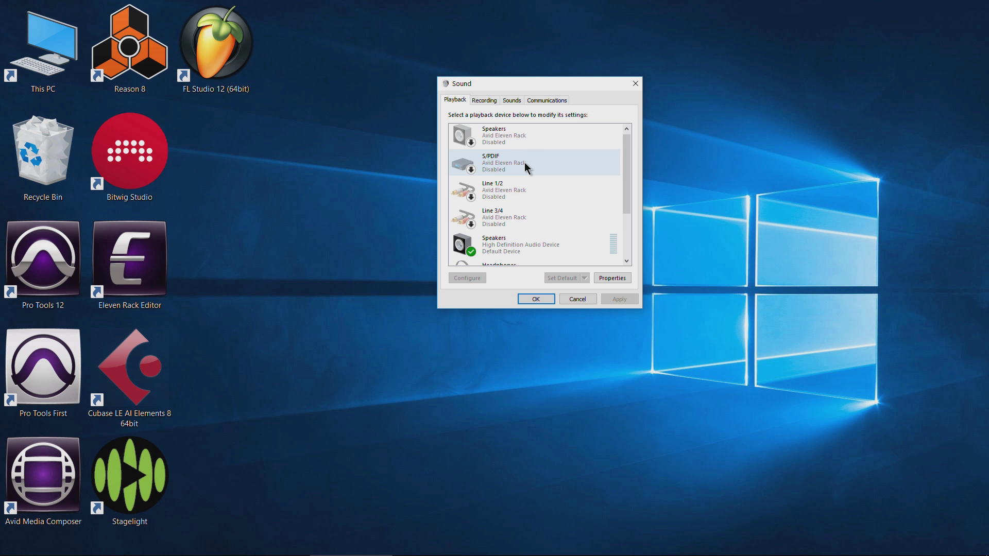
scroll(536, 196, up, 1)
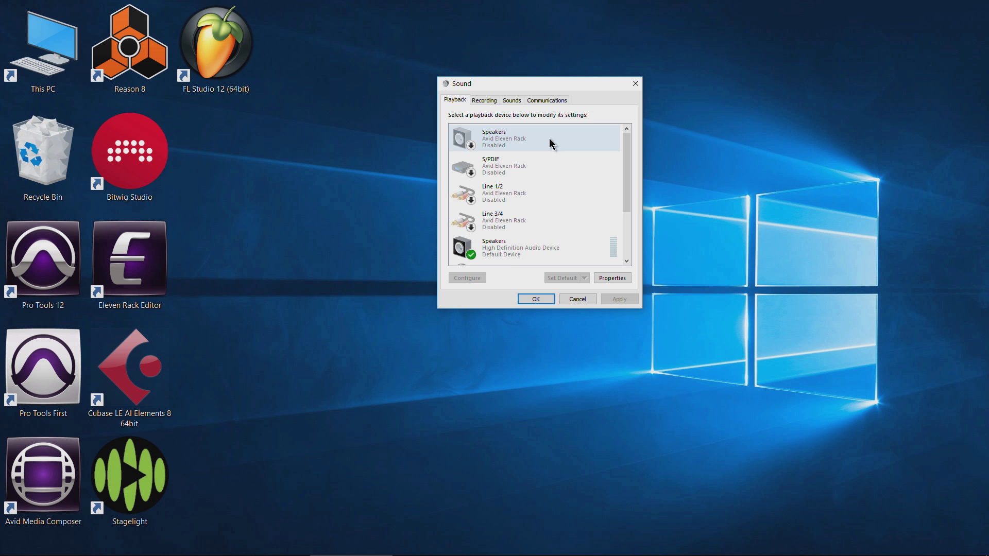
Step: Look through the recording and playback devices and re-enable the Avid Eleven Rack speakers
click(476, 101)
click(456, 100)
scroll(562, 188, down, 1)
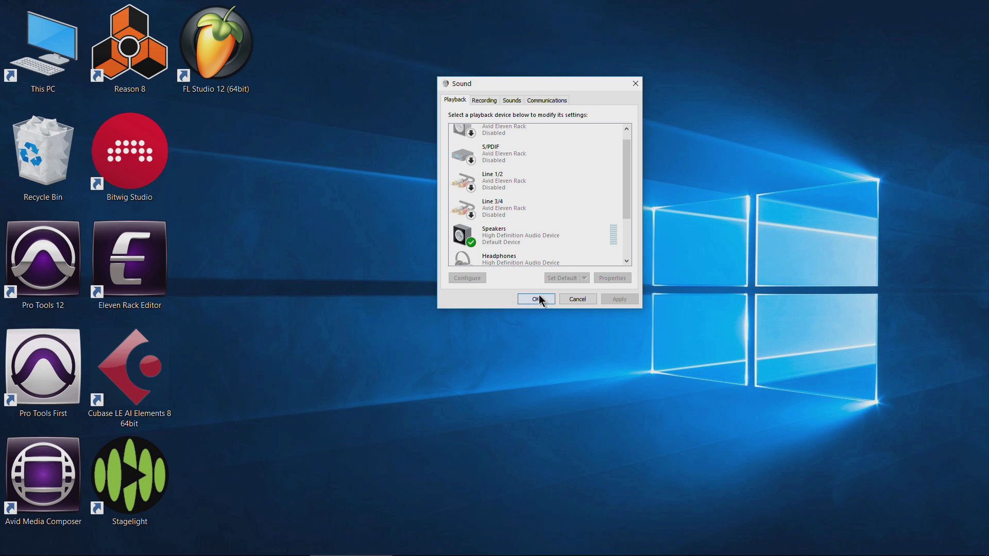
scroll(576, 196, up, 1)
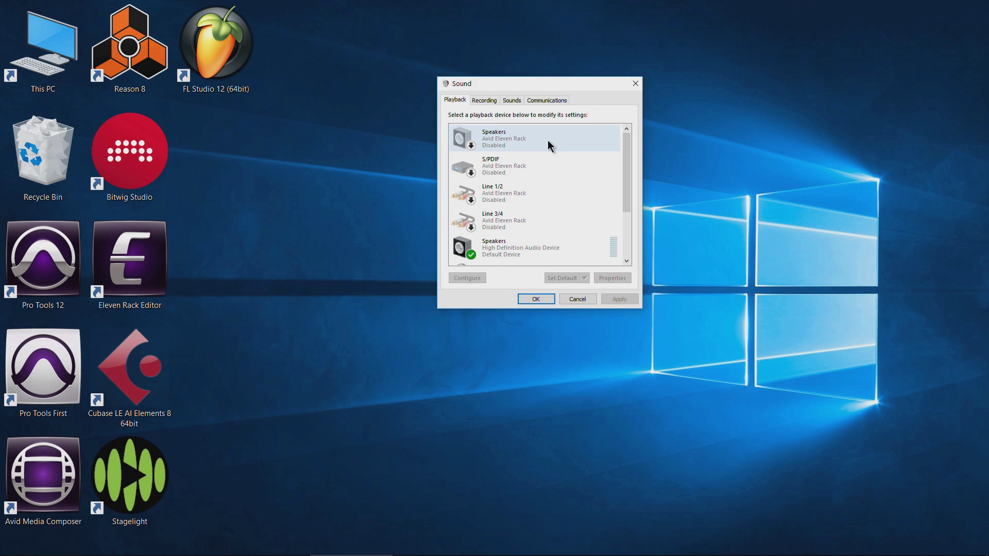
right_click(519, 140)
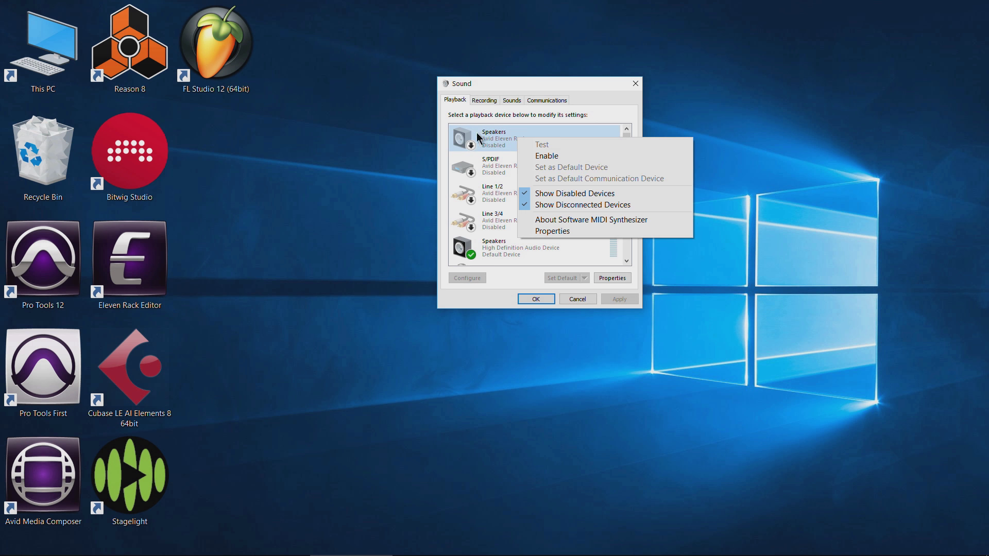
click(556, 157)
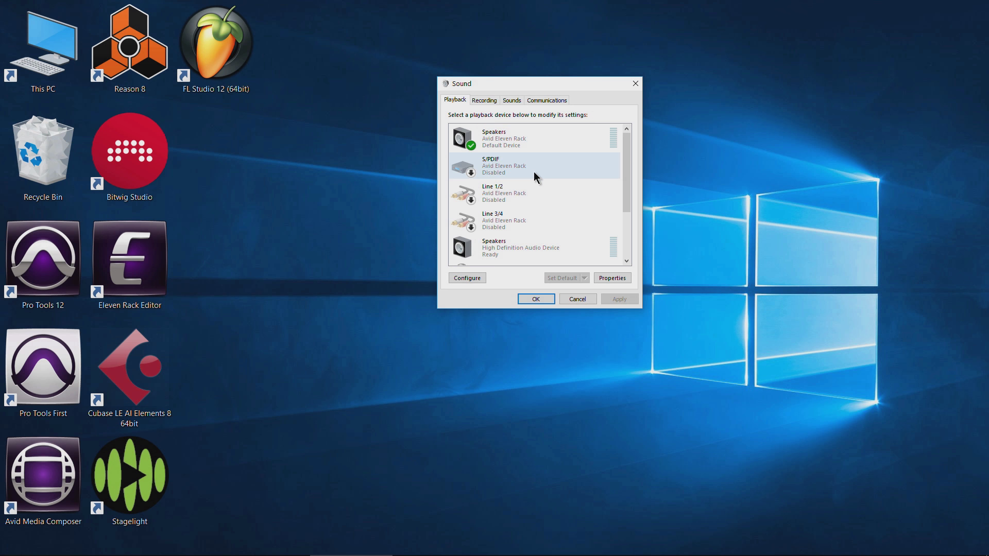
Step: Allow applications to take exclusive control of the Avid Eleven Rack speakers, apply the change, and close the Sound window
right_click(548, 142)
click(549, 223)
click(522, 138)
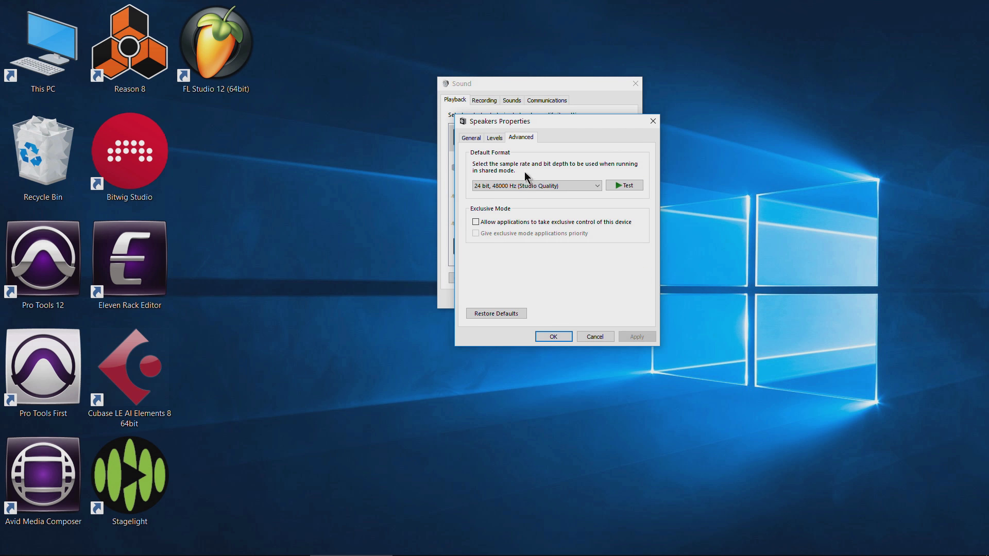
click(513, 185)
click(526, 162)
click(474, 223)
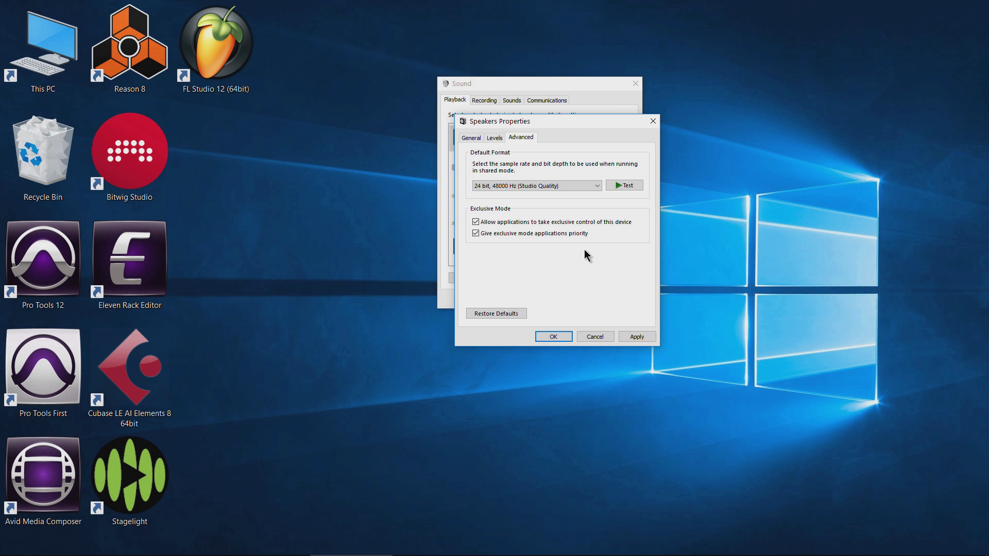
click(636, 336)
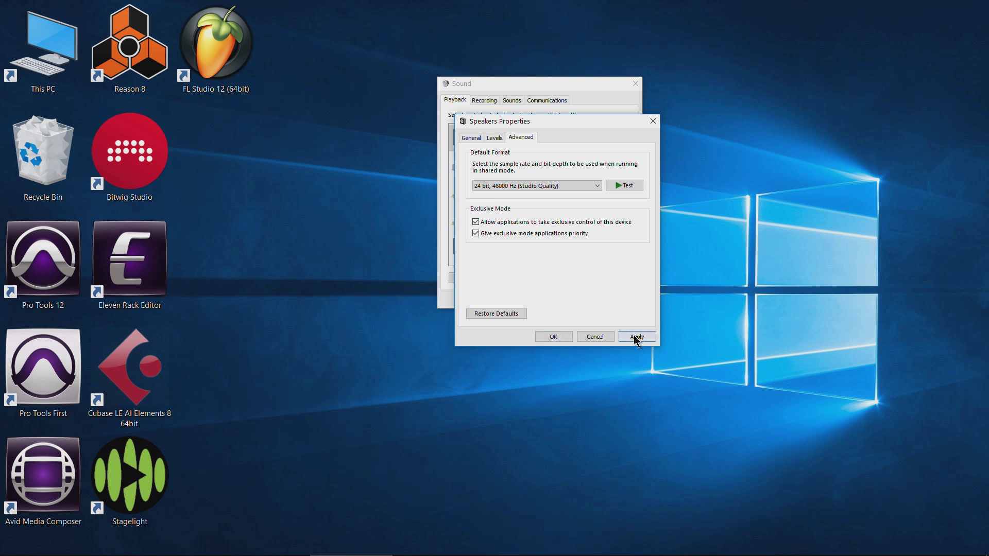
click(554, 337)
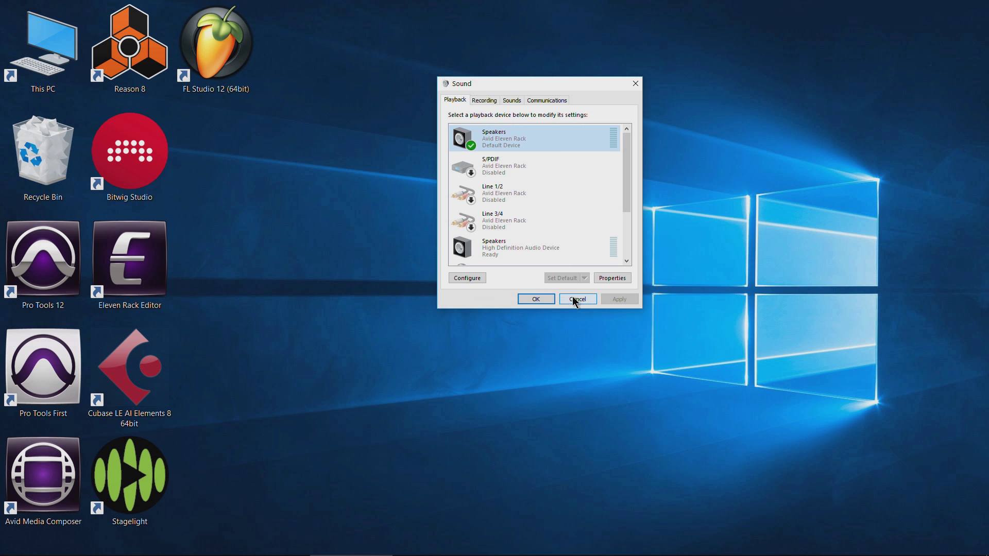
click(554, 300)
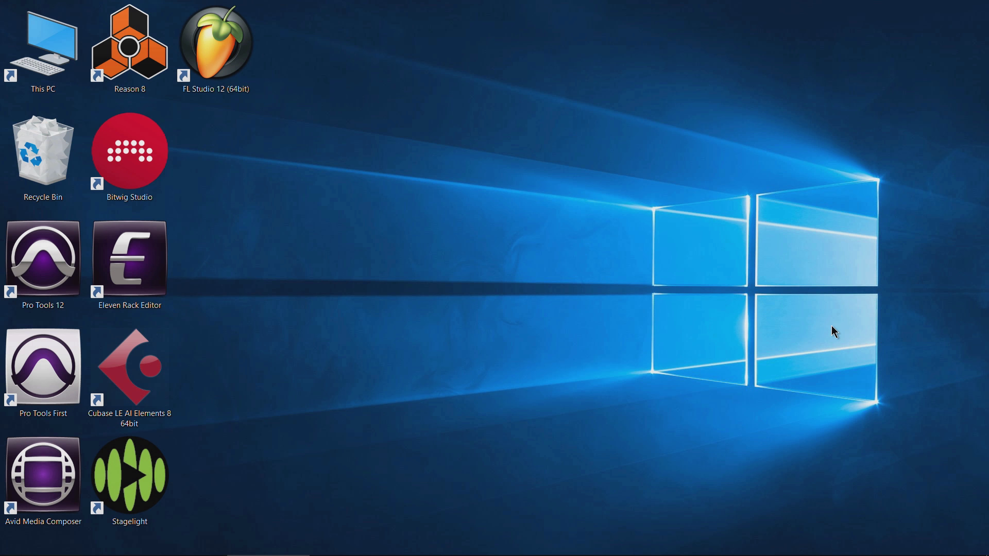
Step: Reopen the Windows playback devices, disable the Avid Eleven Rack speakers, and check the S/PDIF device's options
mouse_move(891, 542)
mouse_move(922, 552)
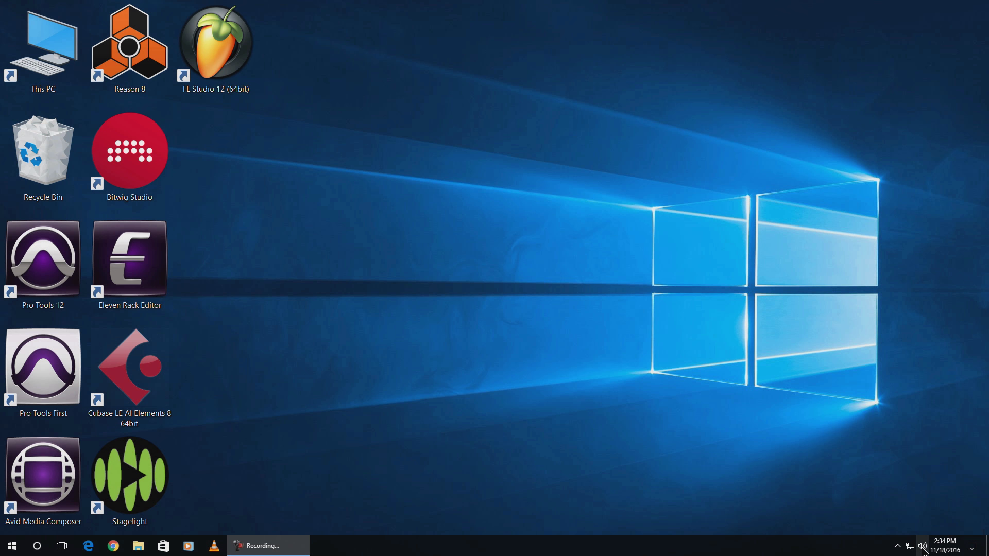
right_click(923, 552)
click(911, 508)
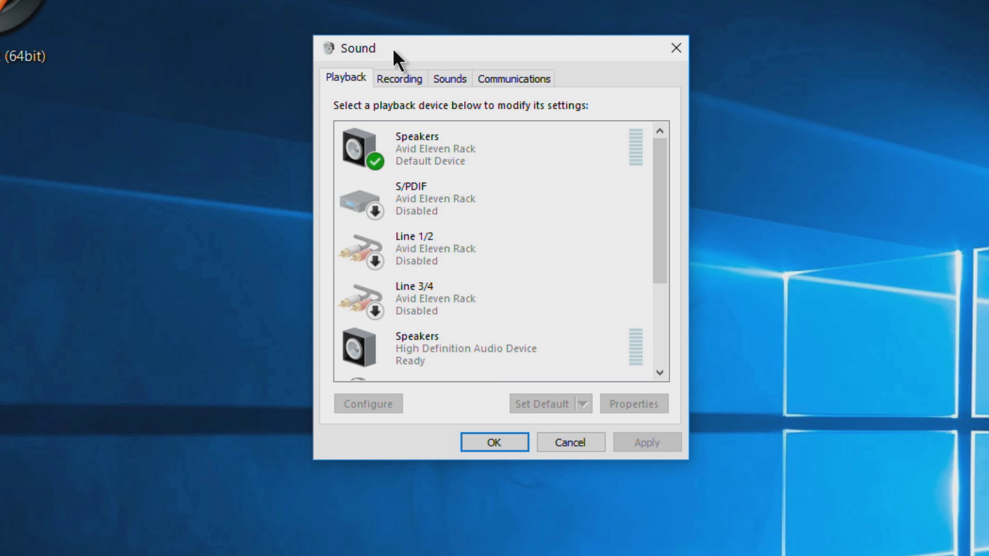
drag(392, 48, 433, 57)
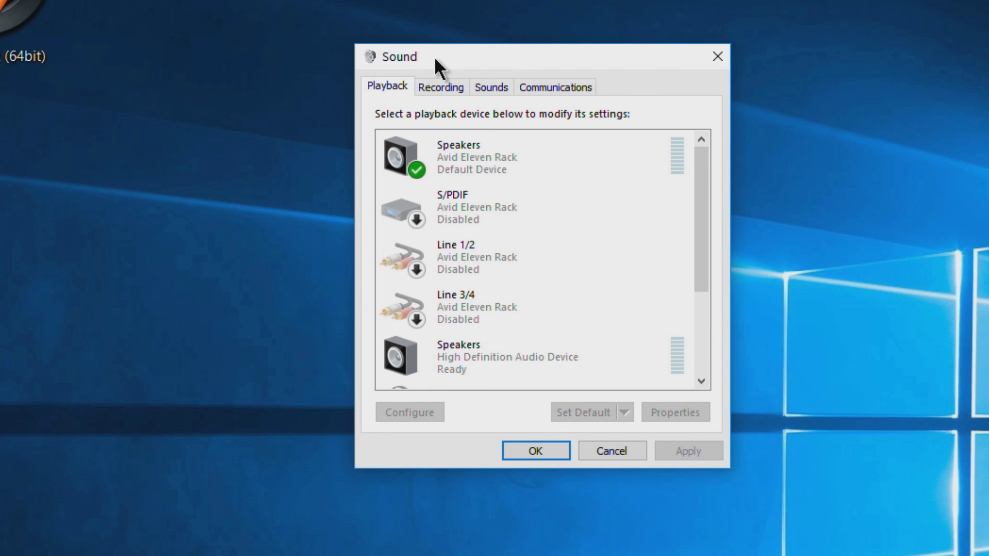
right_click(493, 149)
click(567, 202)
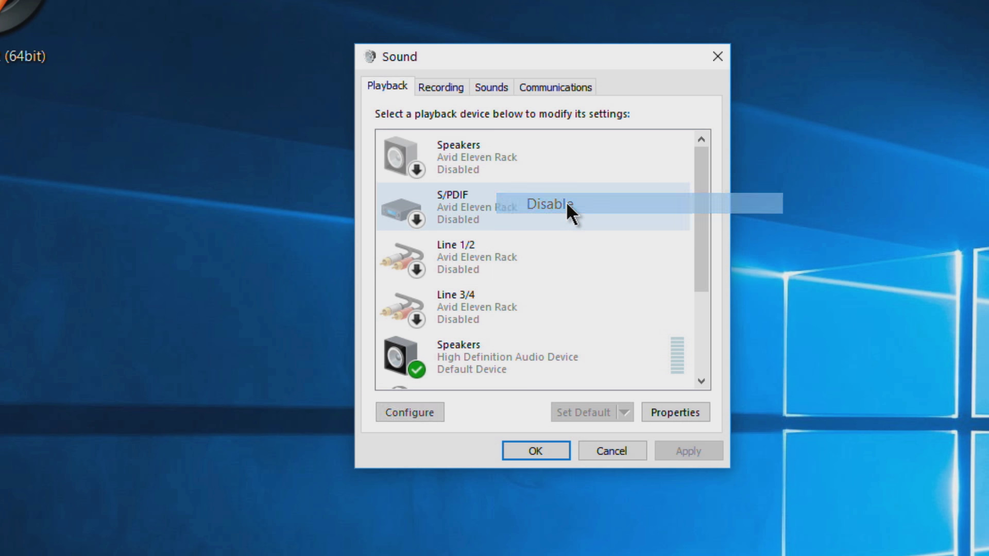
right_click(516, 211)
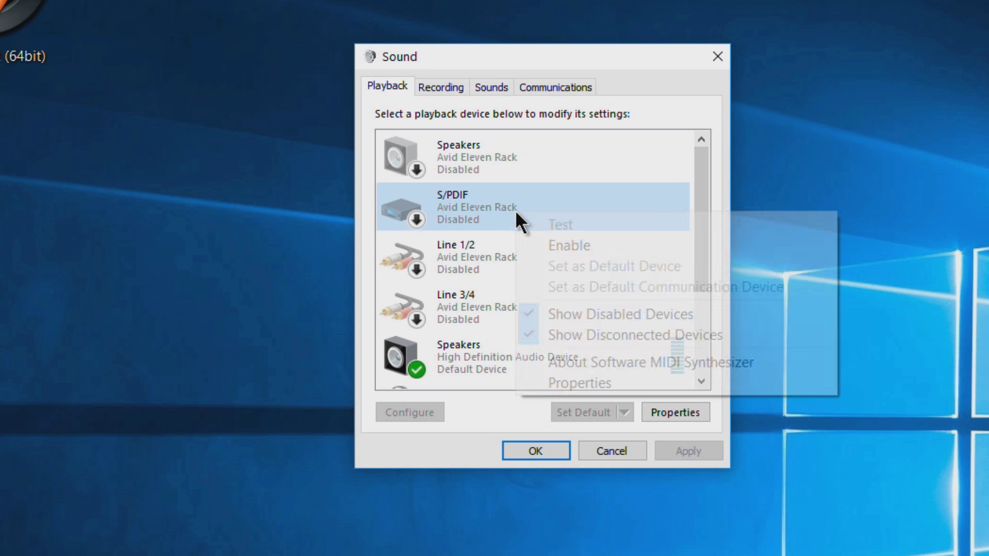
click(495, 197)
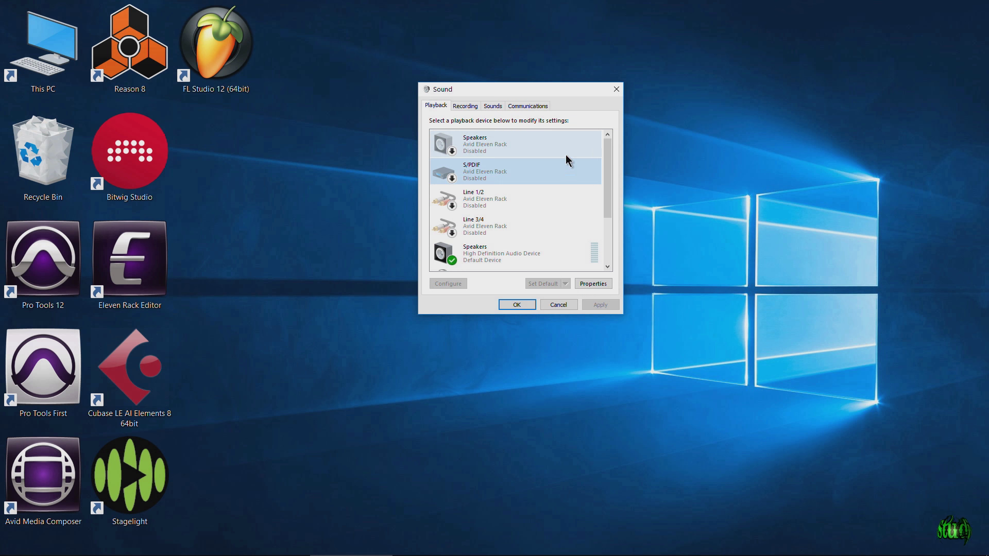
Step: Check the status of the remaining playback devices and the Avid Eleven Rack recording devices, and close the Sound window
scroll(608, 190, down, 2)
scroll(608, 180, up, 2)
click(465, 106)
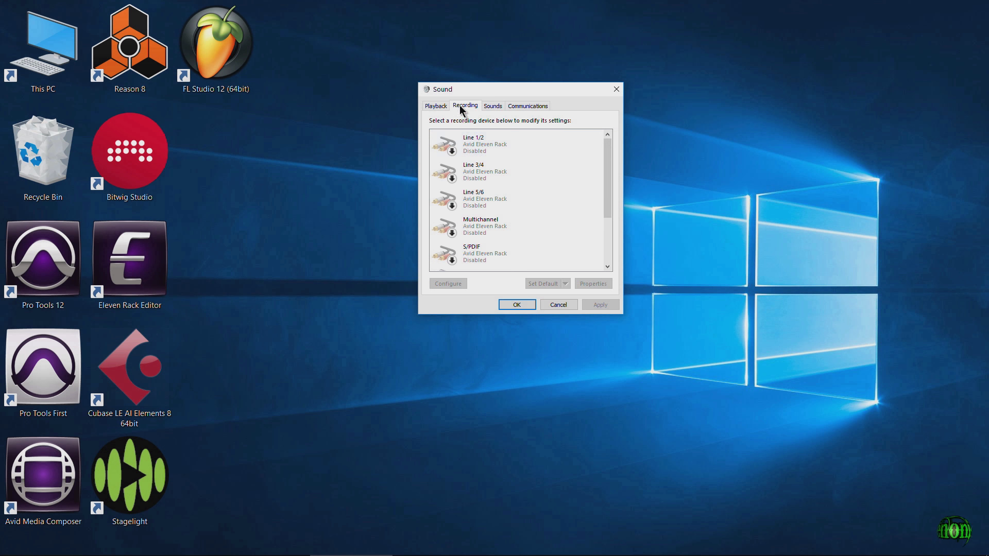
mouse_move(607, 142)
mouse_down()
mouse_move(610, 191)
mouse_move(604, 138)
mouse_up()
right_click(525, 158)
click(526, 189)
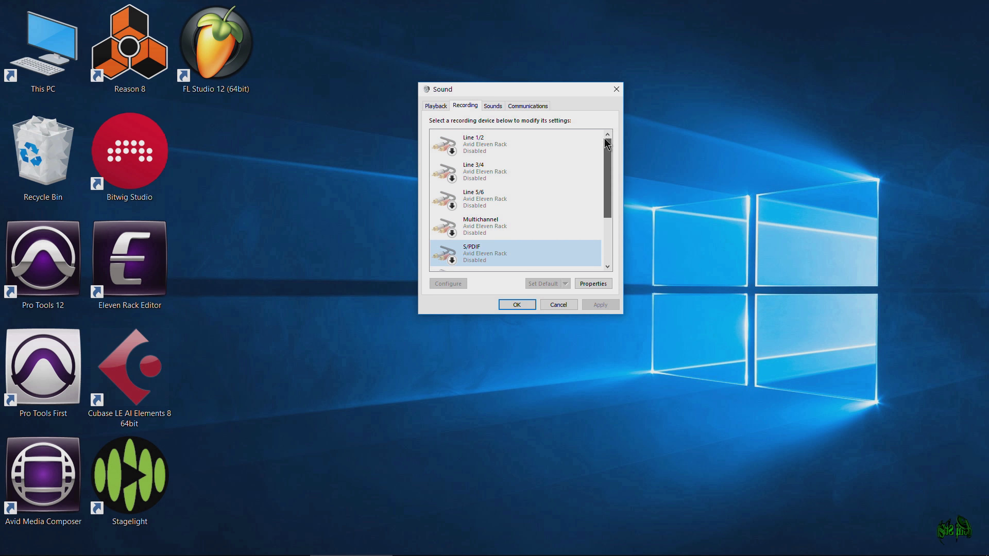
click(516, 304)
click(11, 546)
click(11, 527)
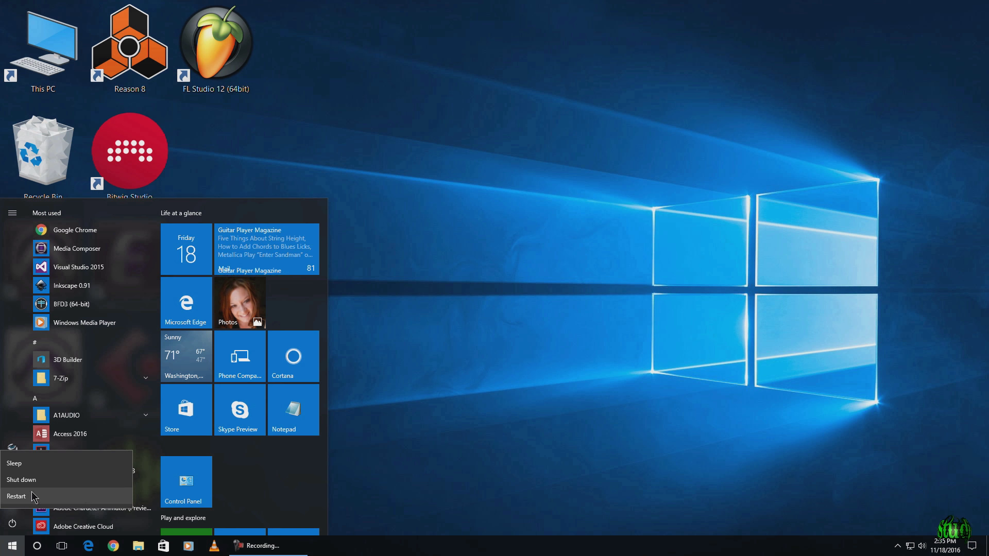
click(439, 396)
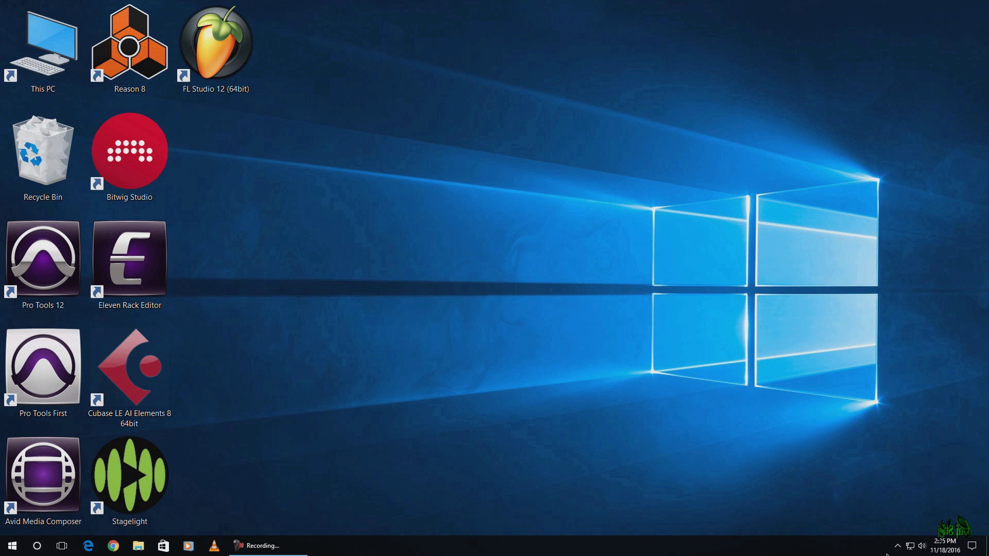
Step: Open the Windows playback devices again and check the status of the Avid Eleven Rack speakers
right_click(922, 552)
click(886, 507)
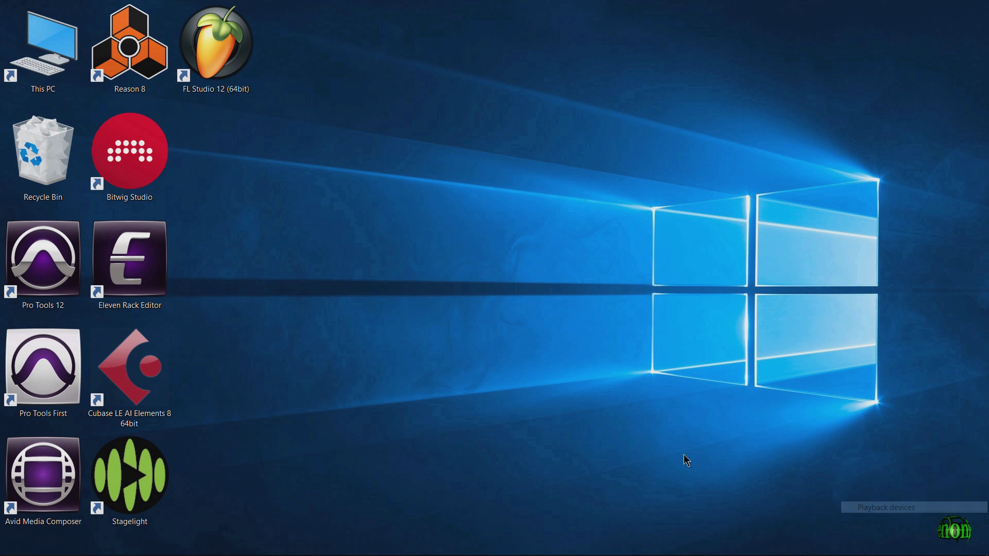
drag(257, 131, 555, 116)
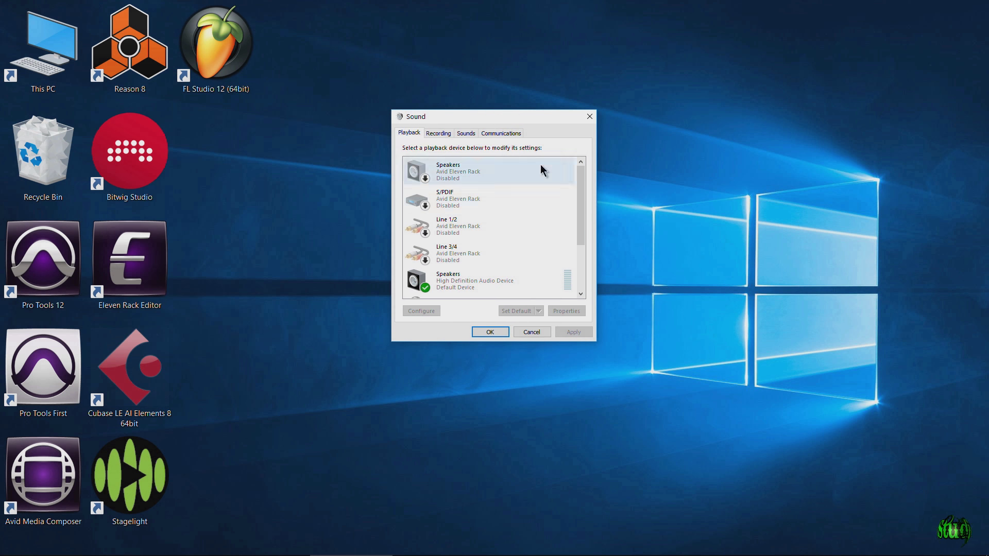
mouse_move(580, 190)
mouse_down()
mouse_move(586, 200)
mouse_move(581, 188)
mouse_up()
click(480, 174)
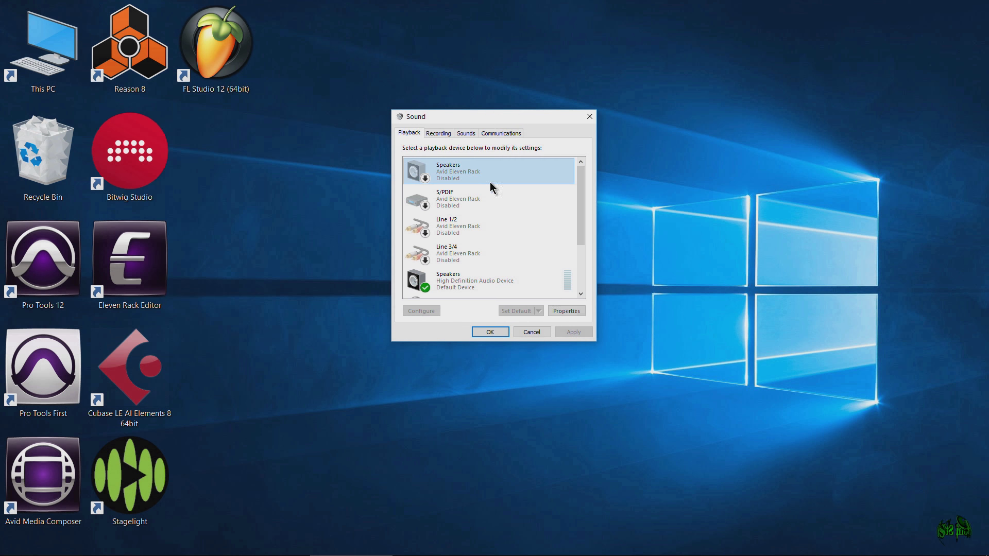